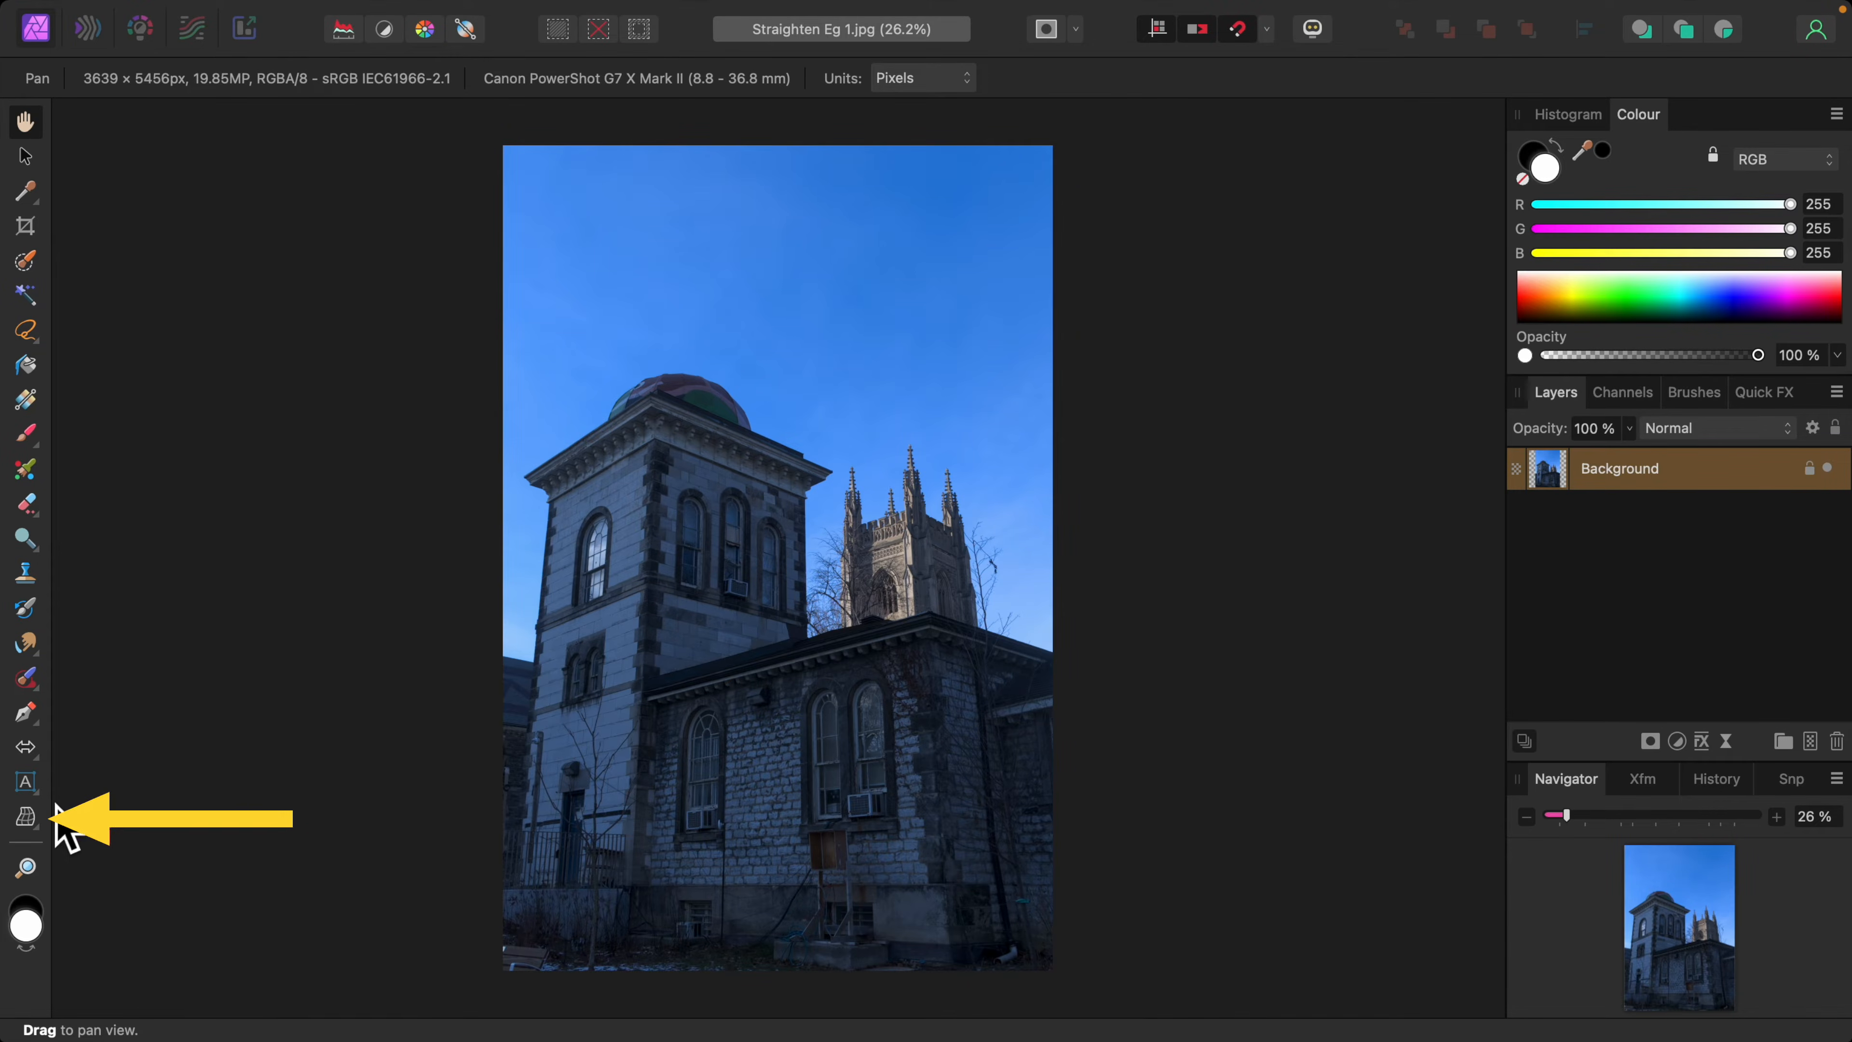
# Add a Mesh Warp live filter to the Background photo layer.
pyautogui.click(37, 828)
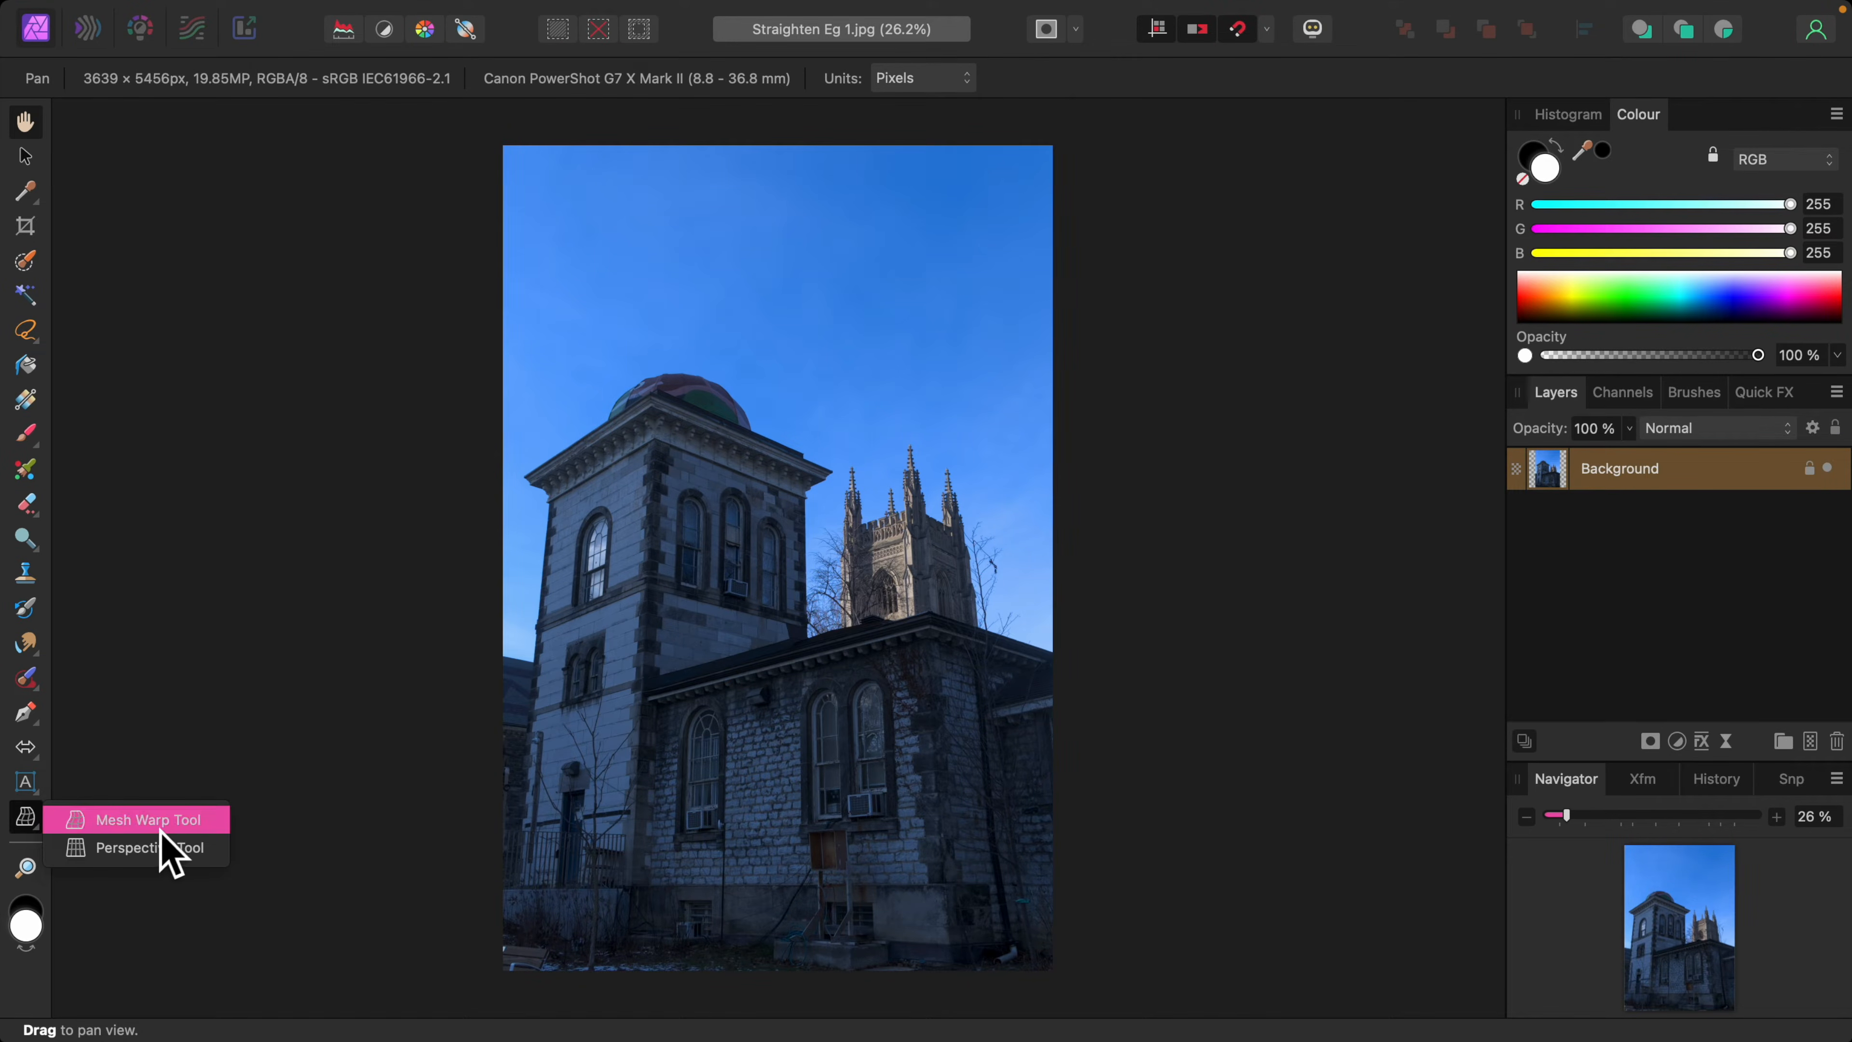
pyautogui.click(353, 783)
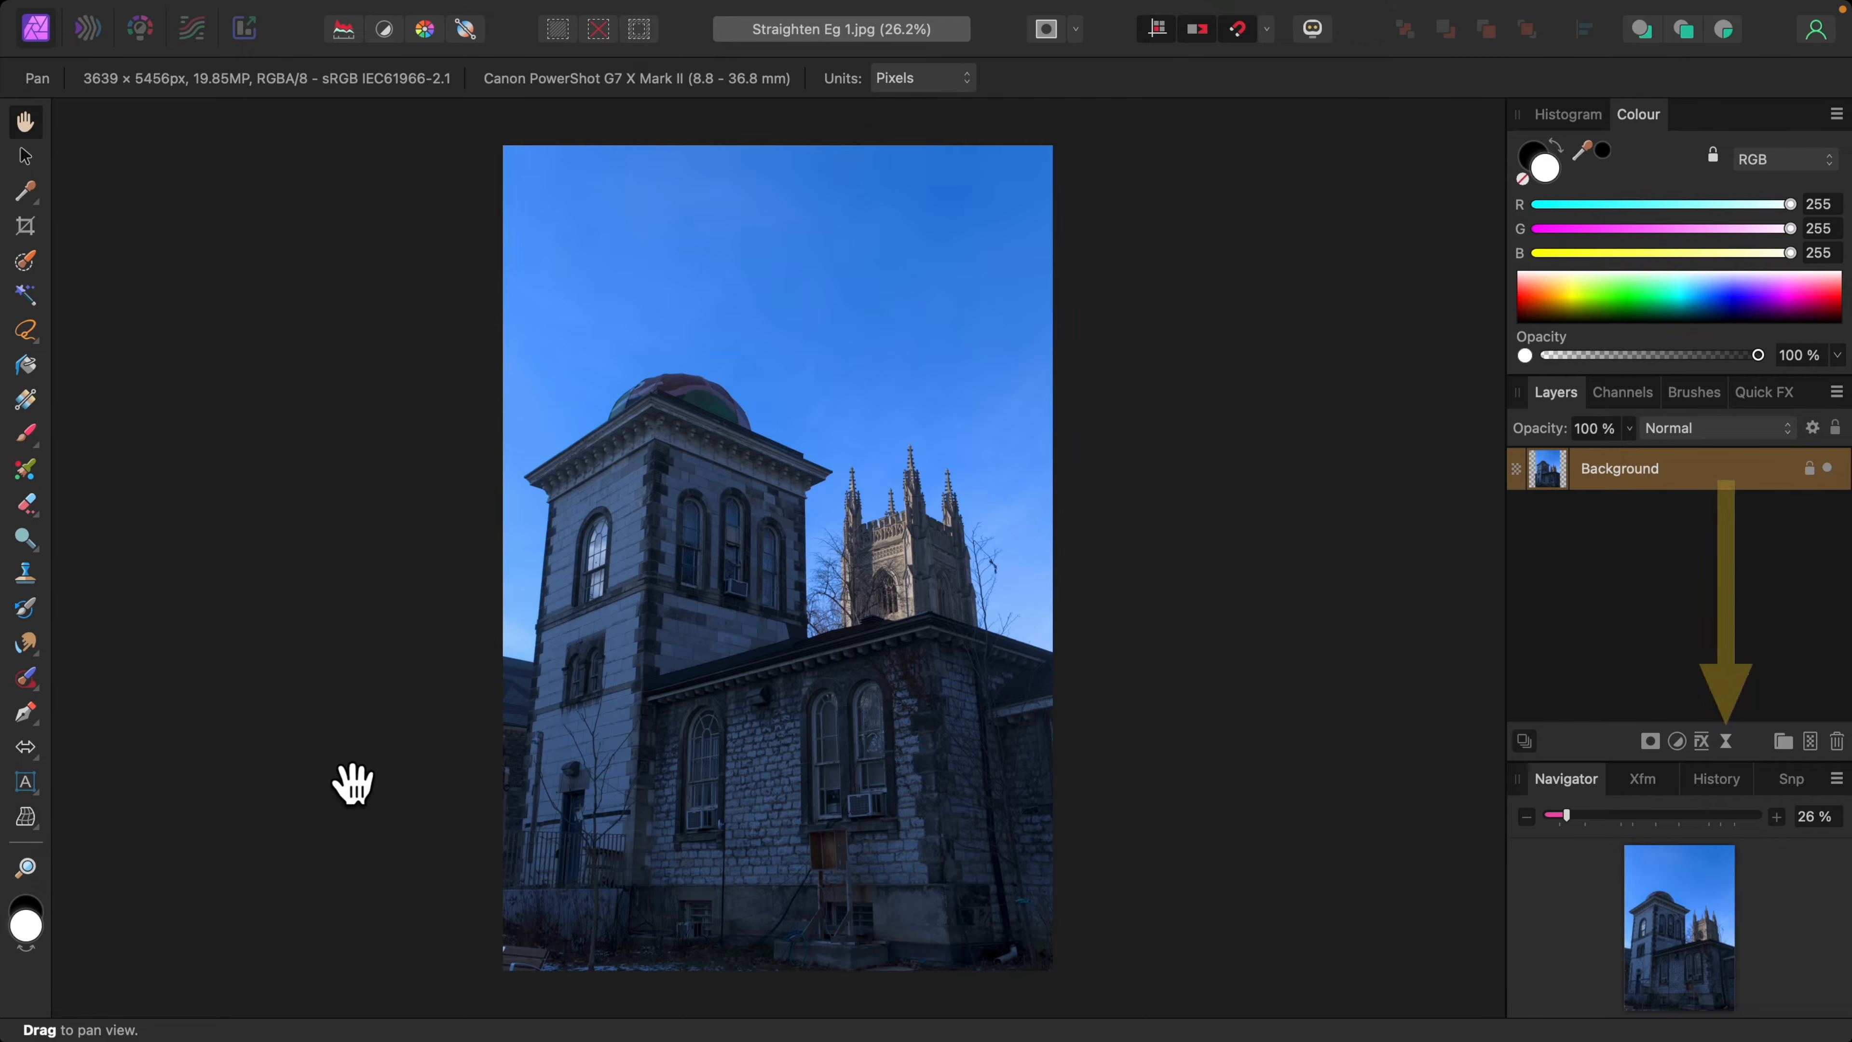
pyautogui.click(1732, 744)
pyautogui.scroll(-10, 1750, 810)
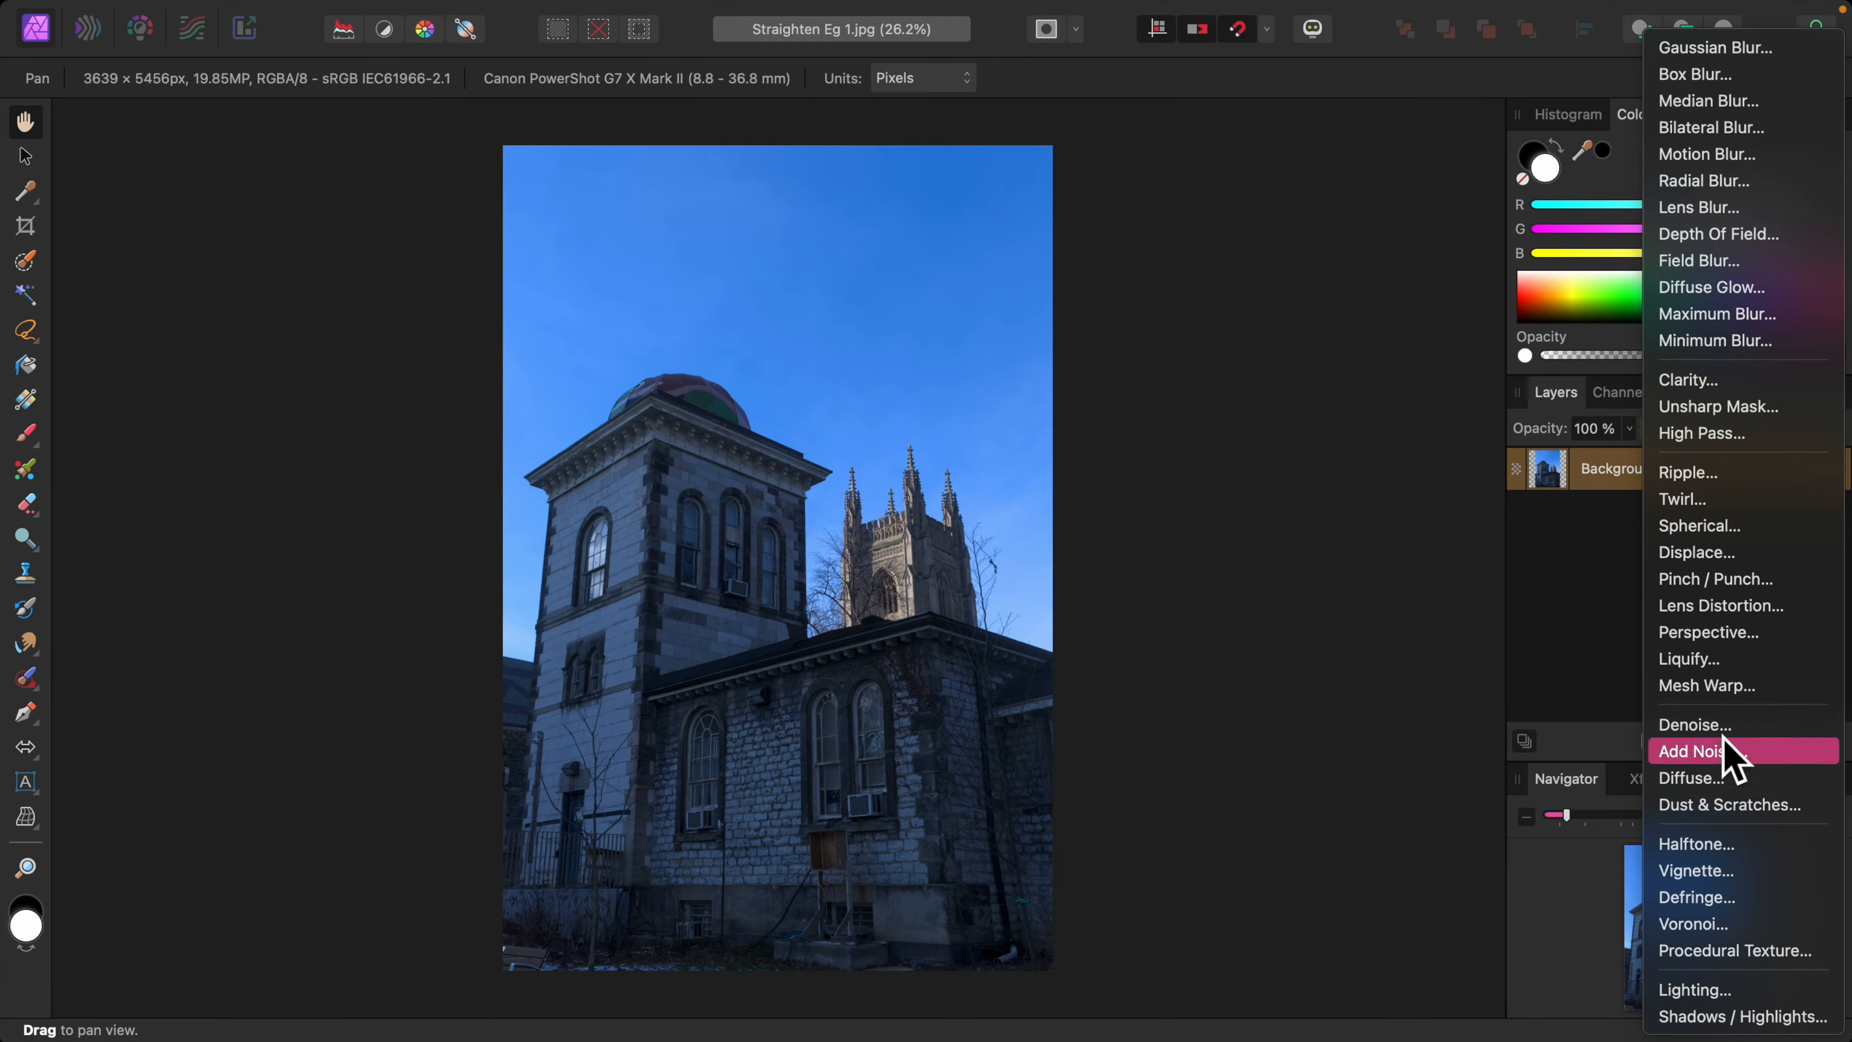
pyautogui.click(1730, 686)
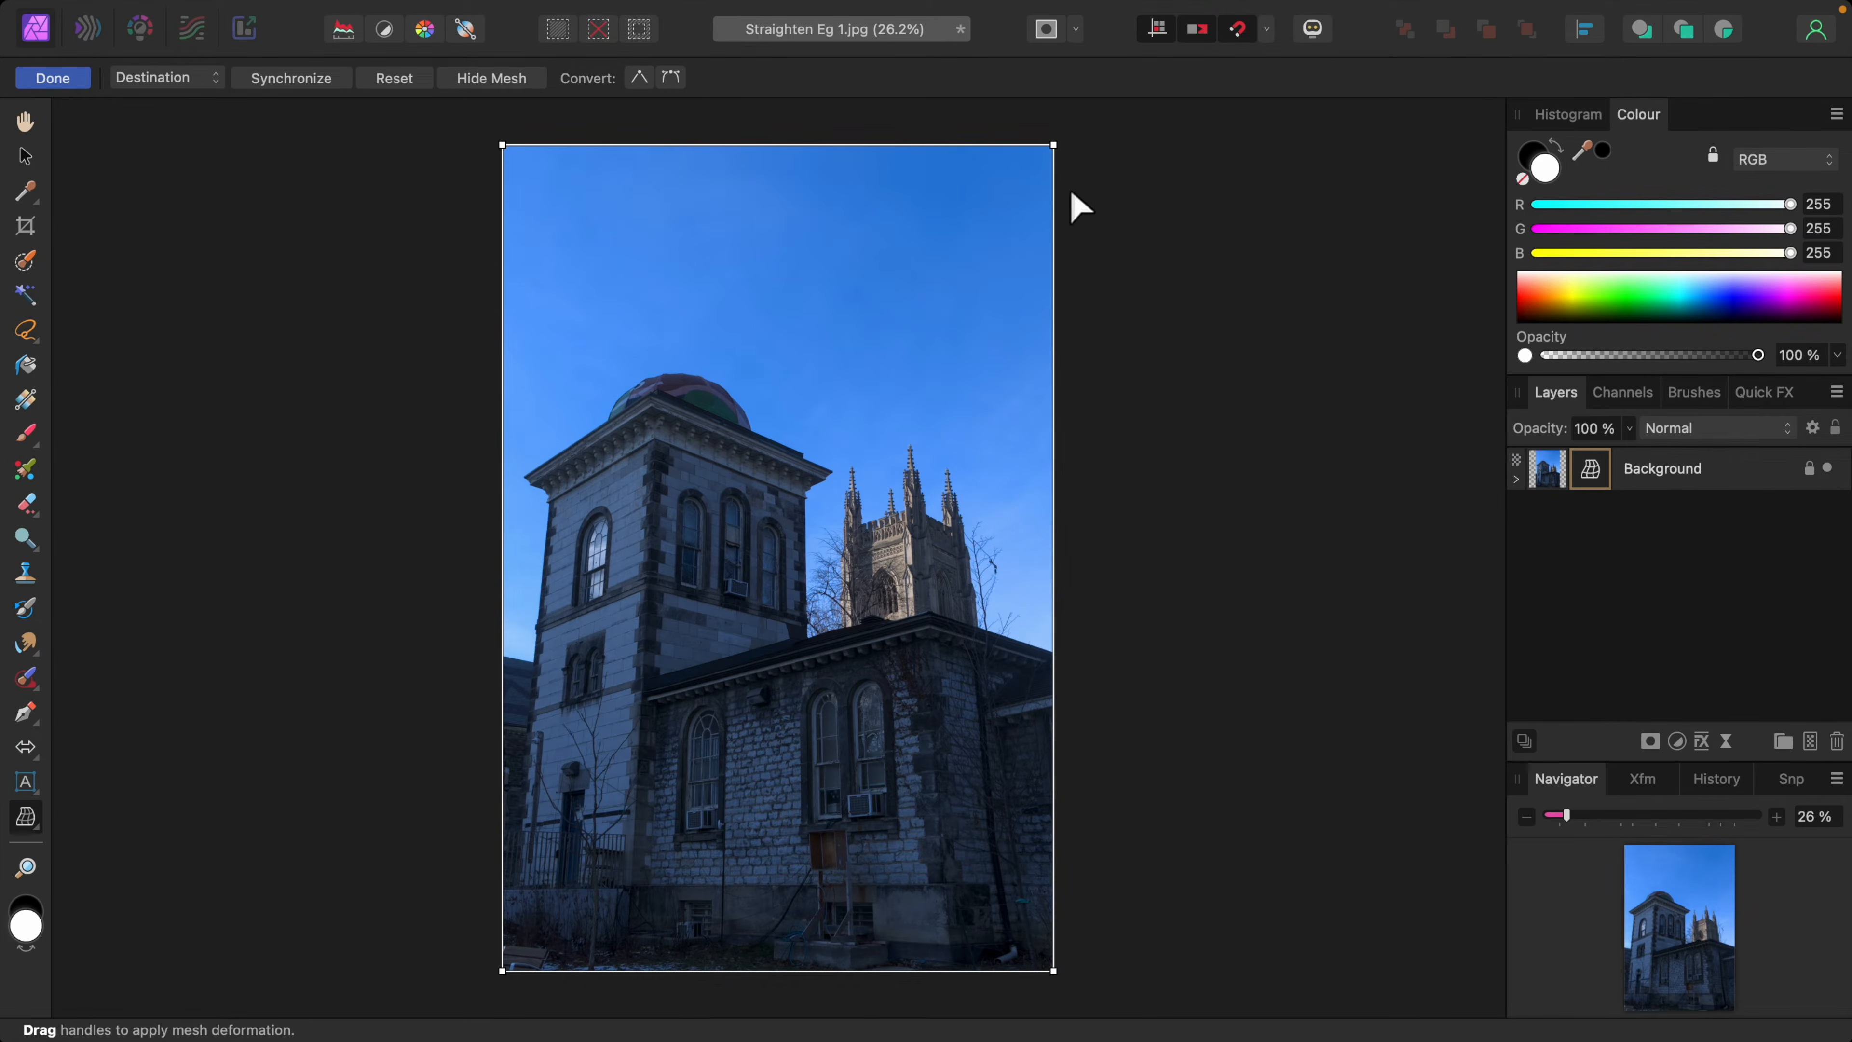
# Try warping the photo by moving the mesh's upper corners, curve handles and side edges, and reset the mesh.
pyautogui.moveTo(1053, 145); pyautogui.dragTo(1127, 239)
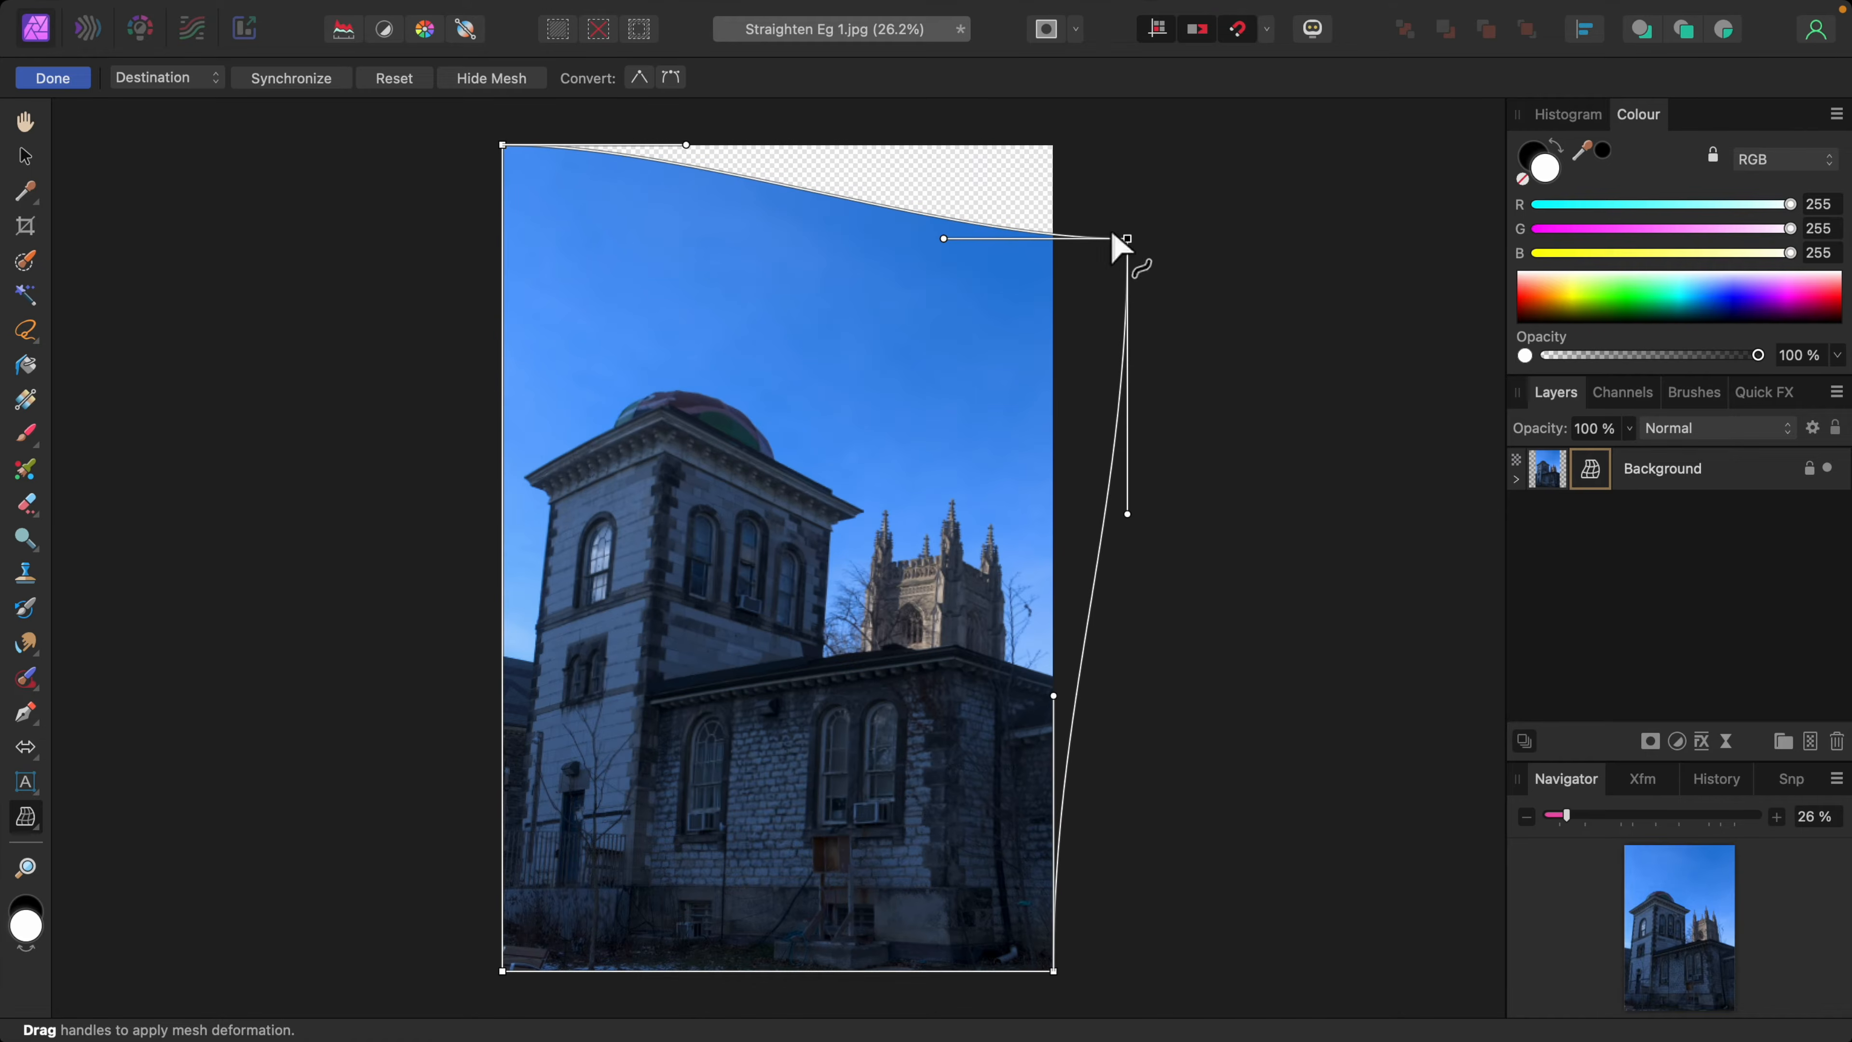
pyautogui.moveTo(503, 147); pyautogui.dragTo(570, 219)
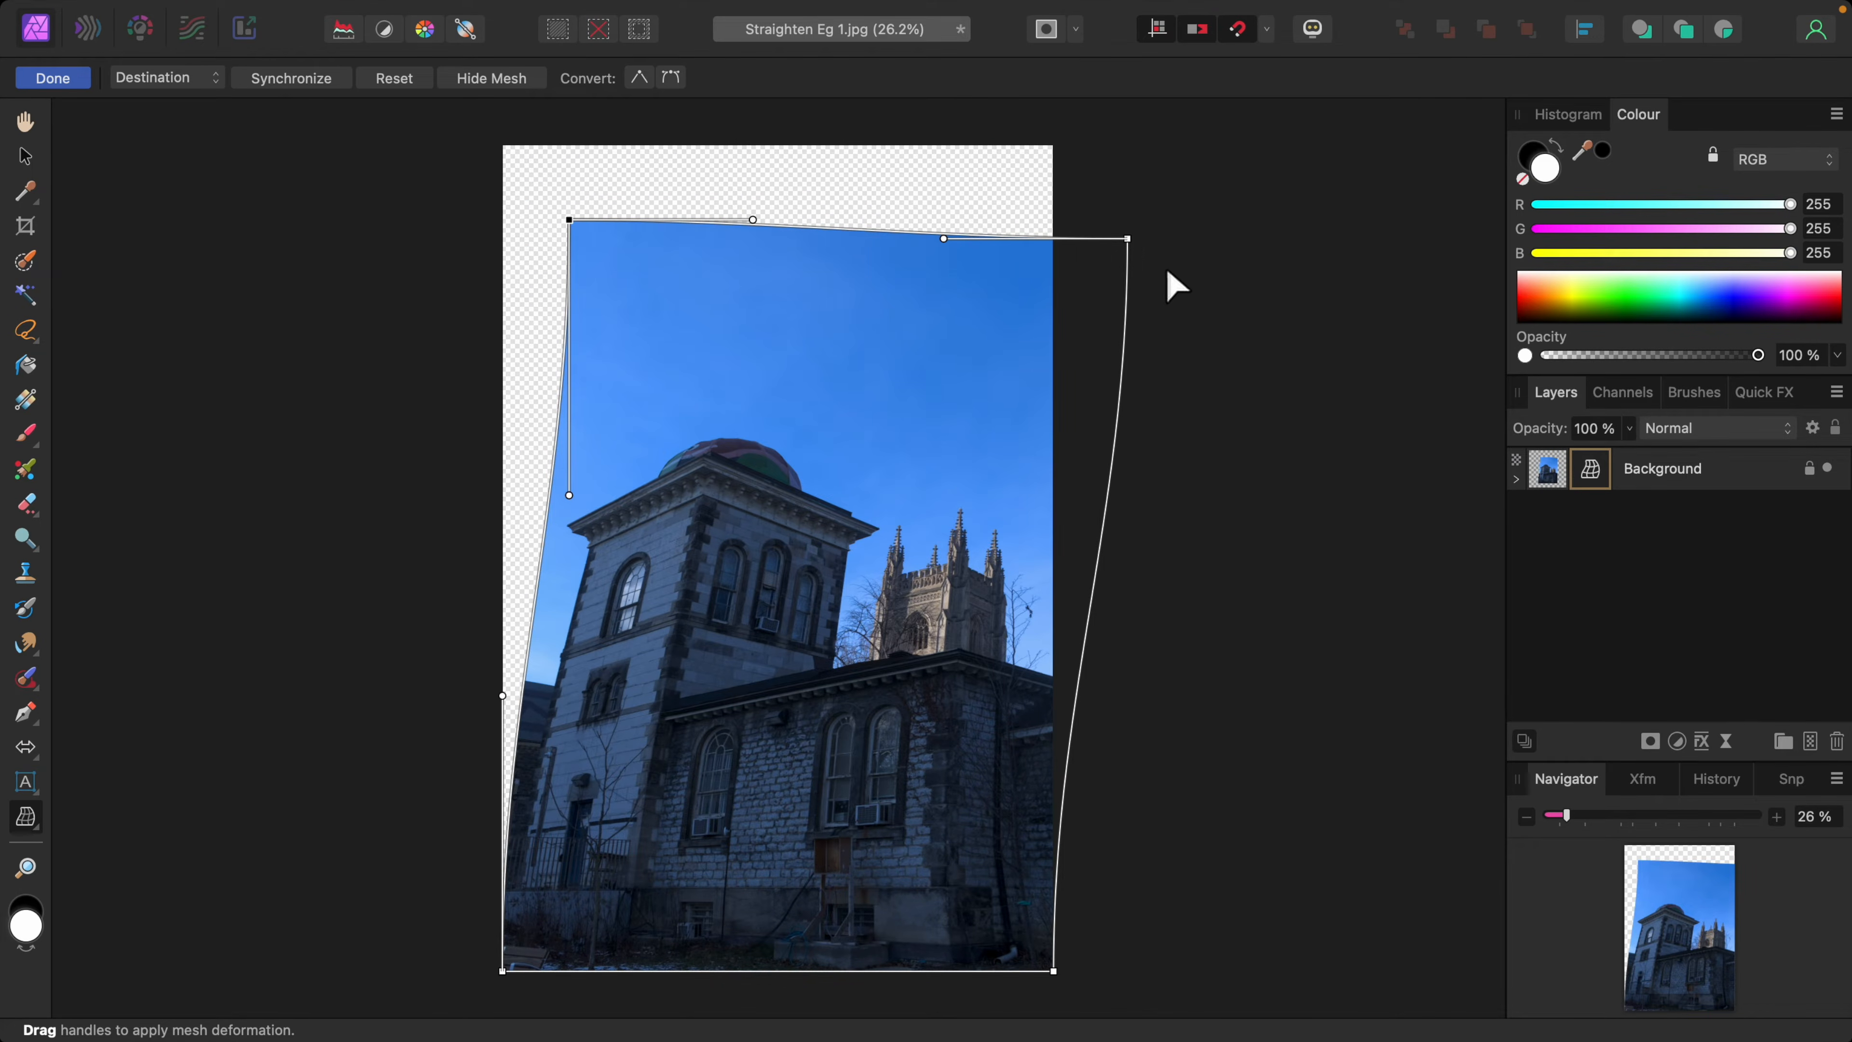
pyautogui.click(1128, 238)
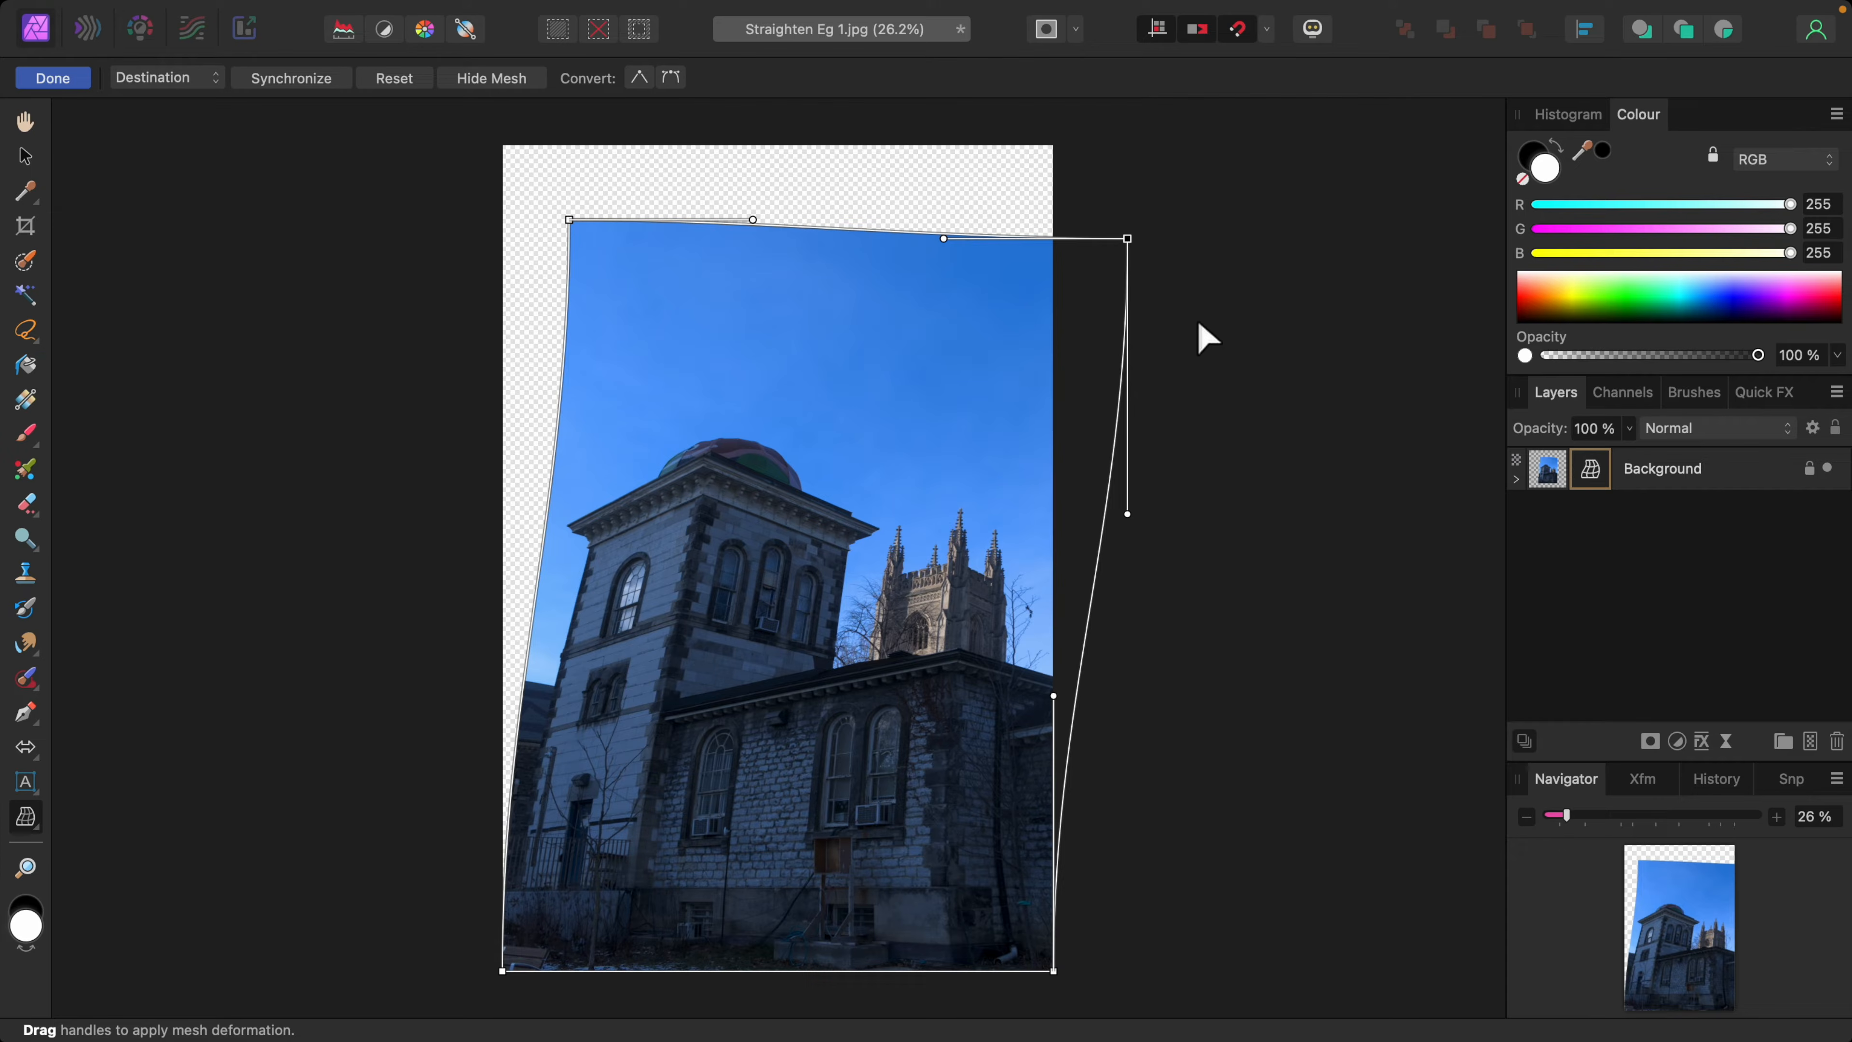
pyautogui.moveTo(1126, 520); pyautogui.dragTo(1041, 465)
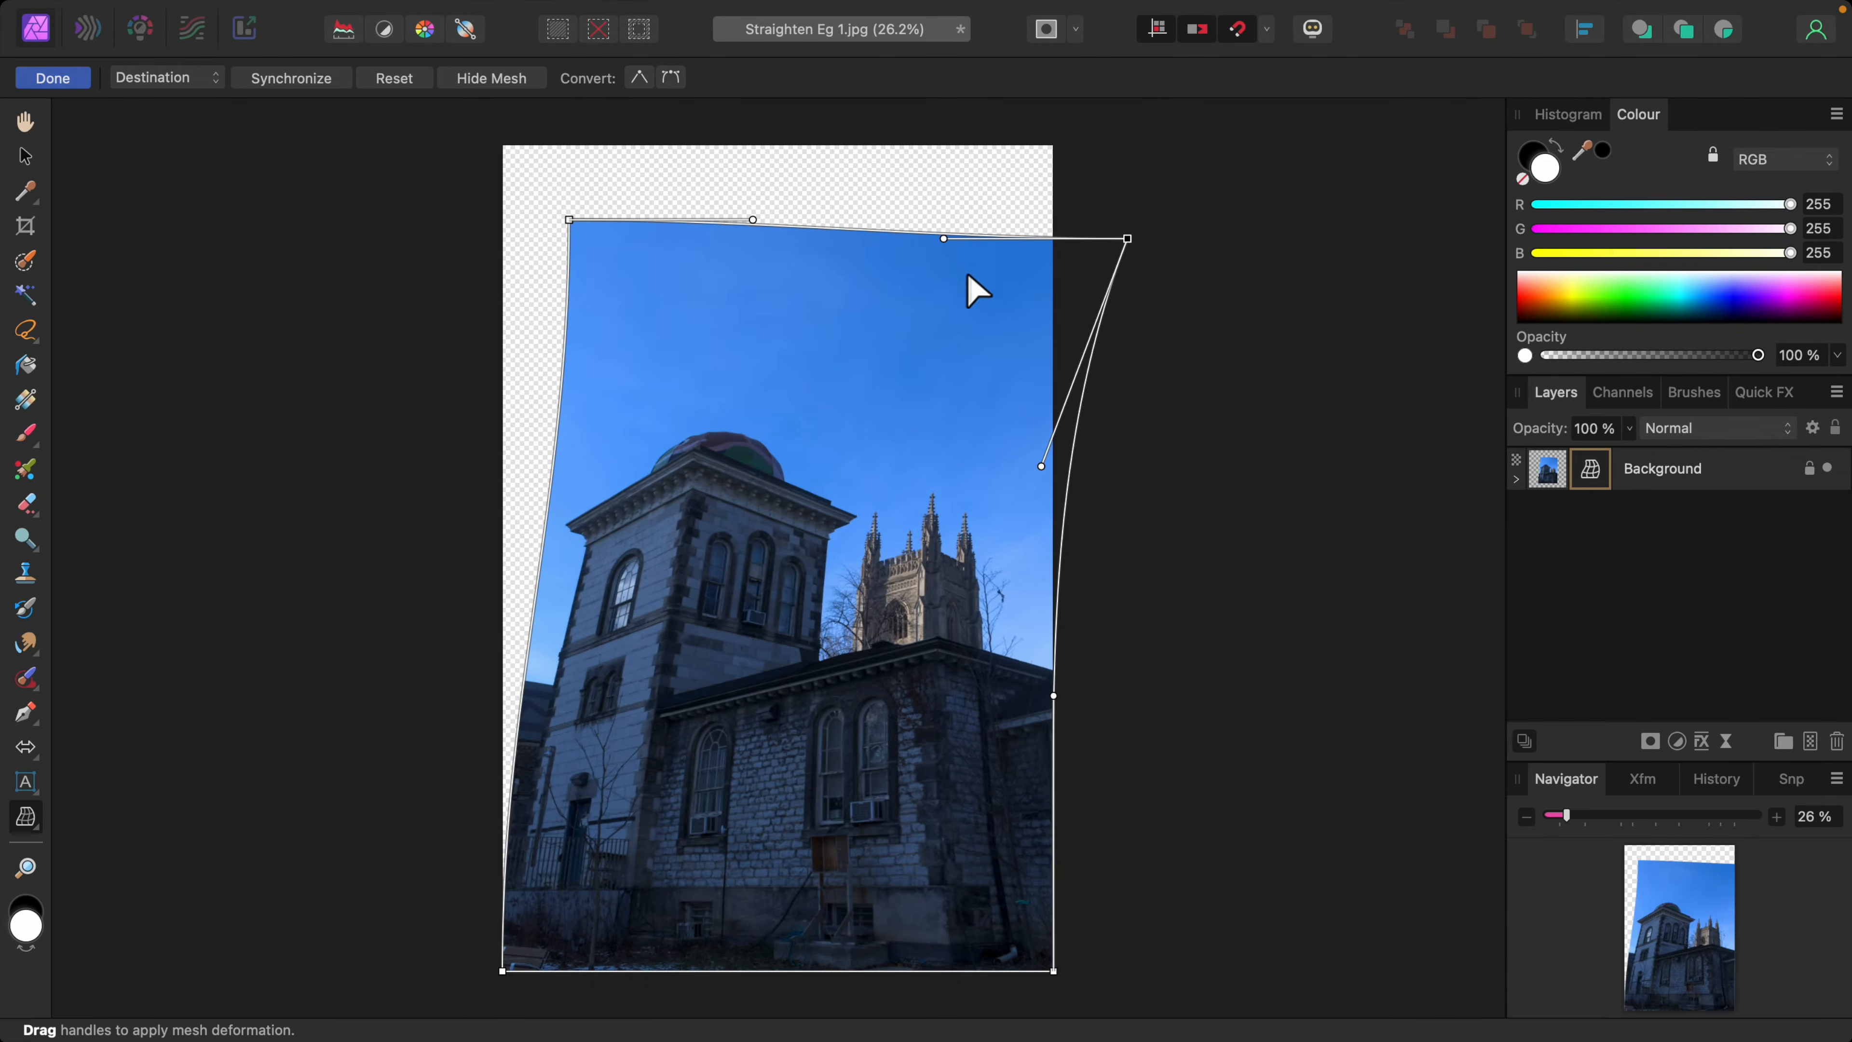
pyautogui.moveTo(944, 239); pyautogui.dragTo(938, 336)
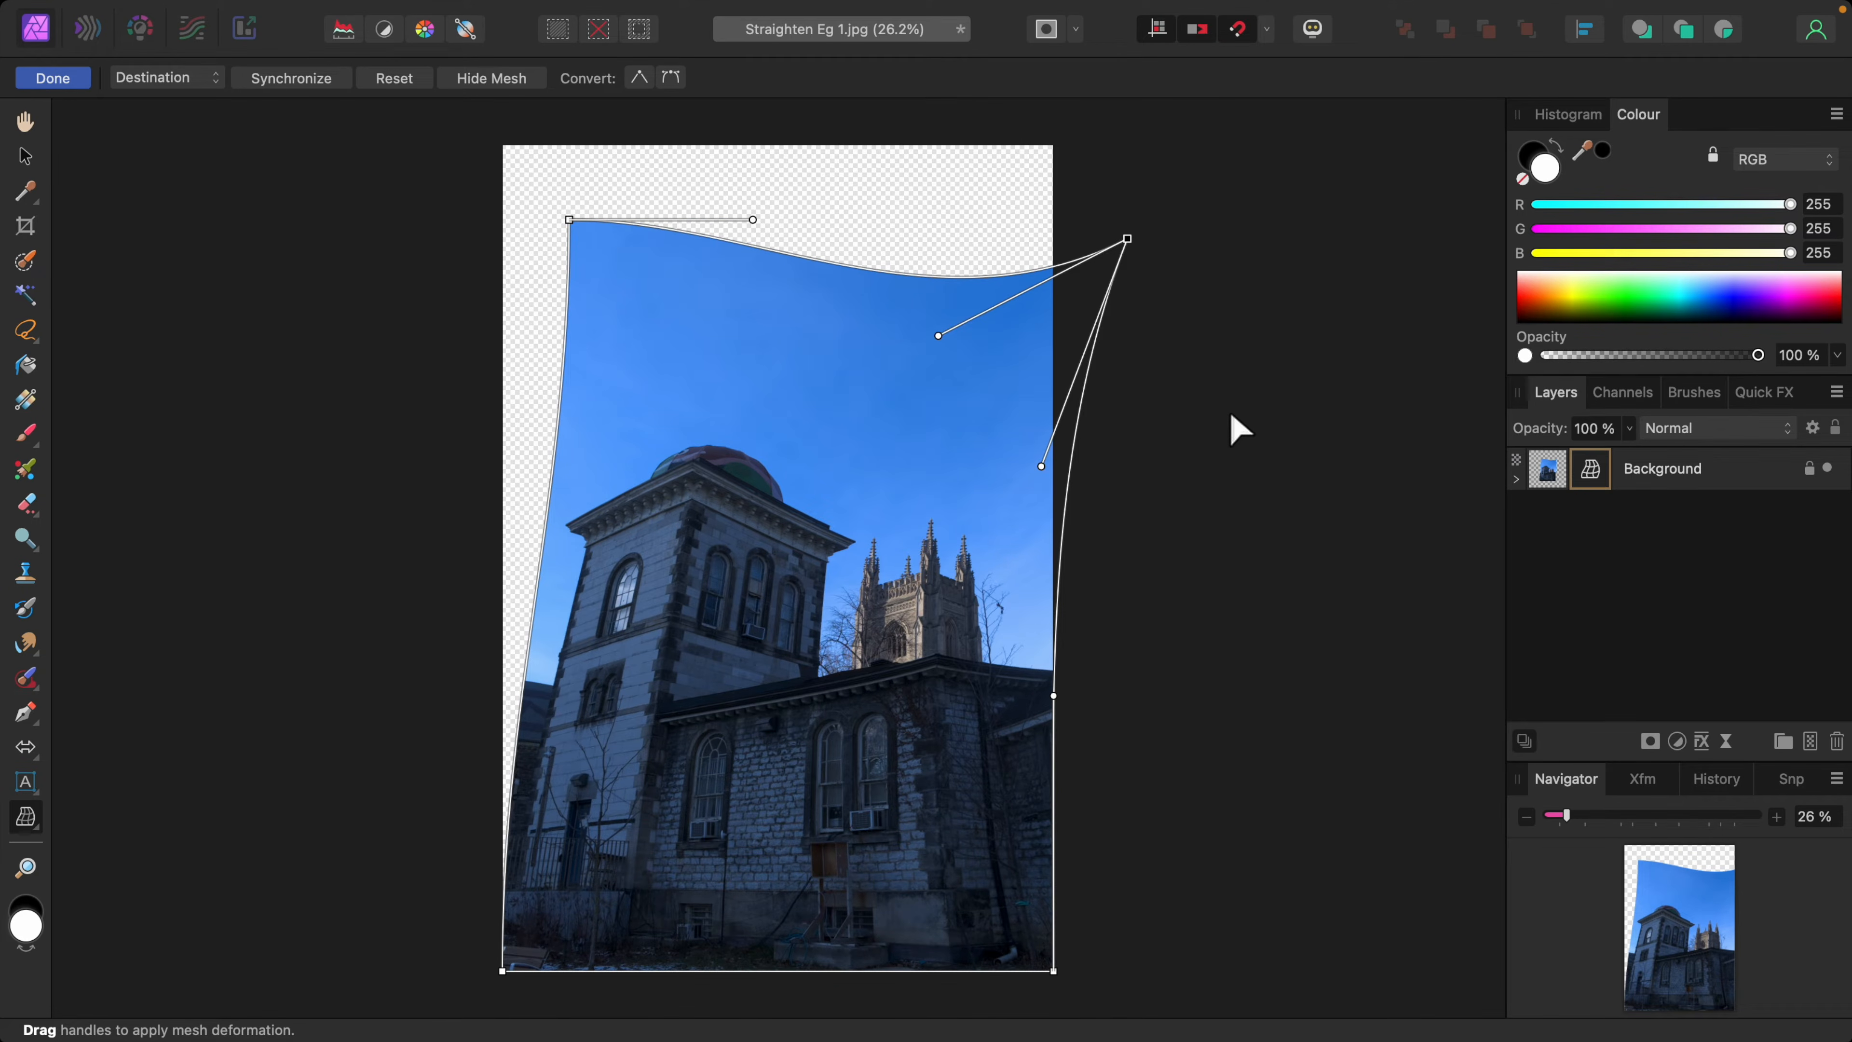
pyautogui.moveTo(1057, 581); pyautogui.dragTo(1136, 569)
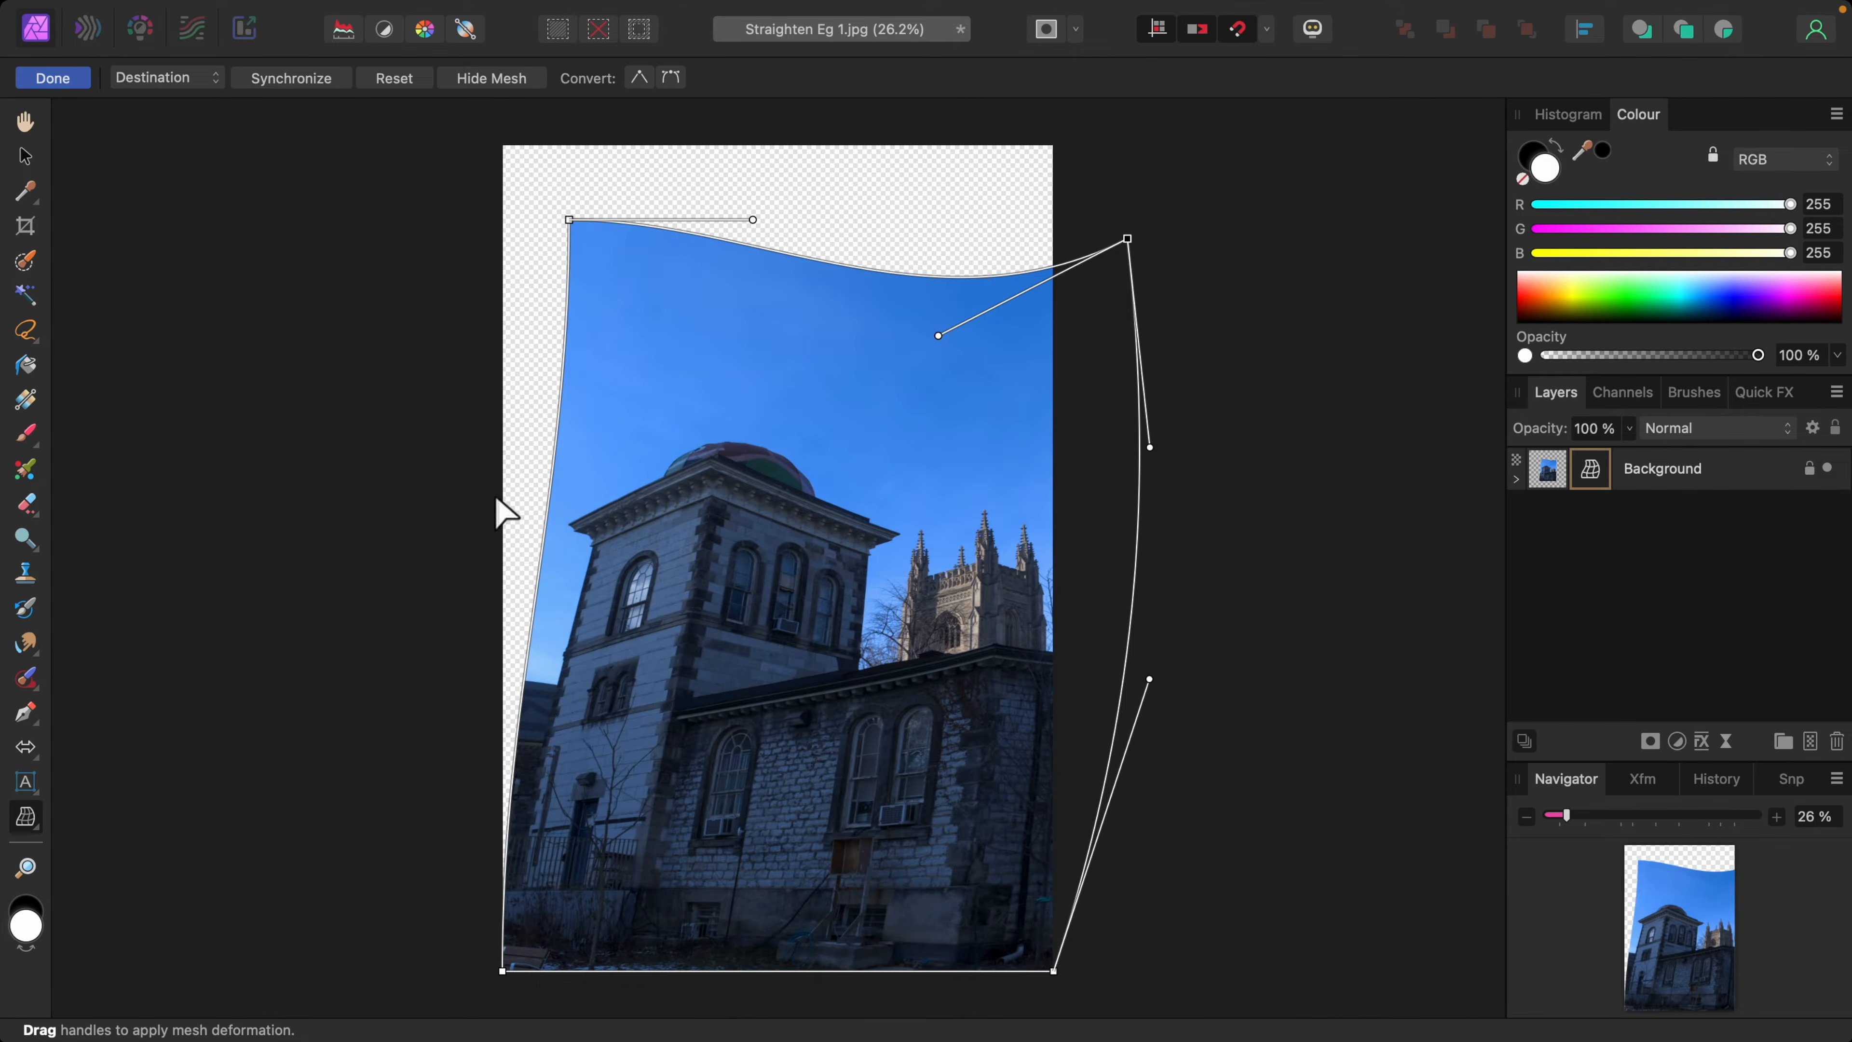
pyautogui.moveTo(549, 517); pyautogui.dragTo(360, 456)
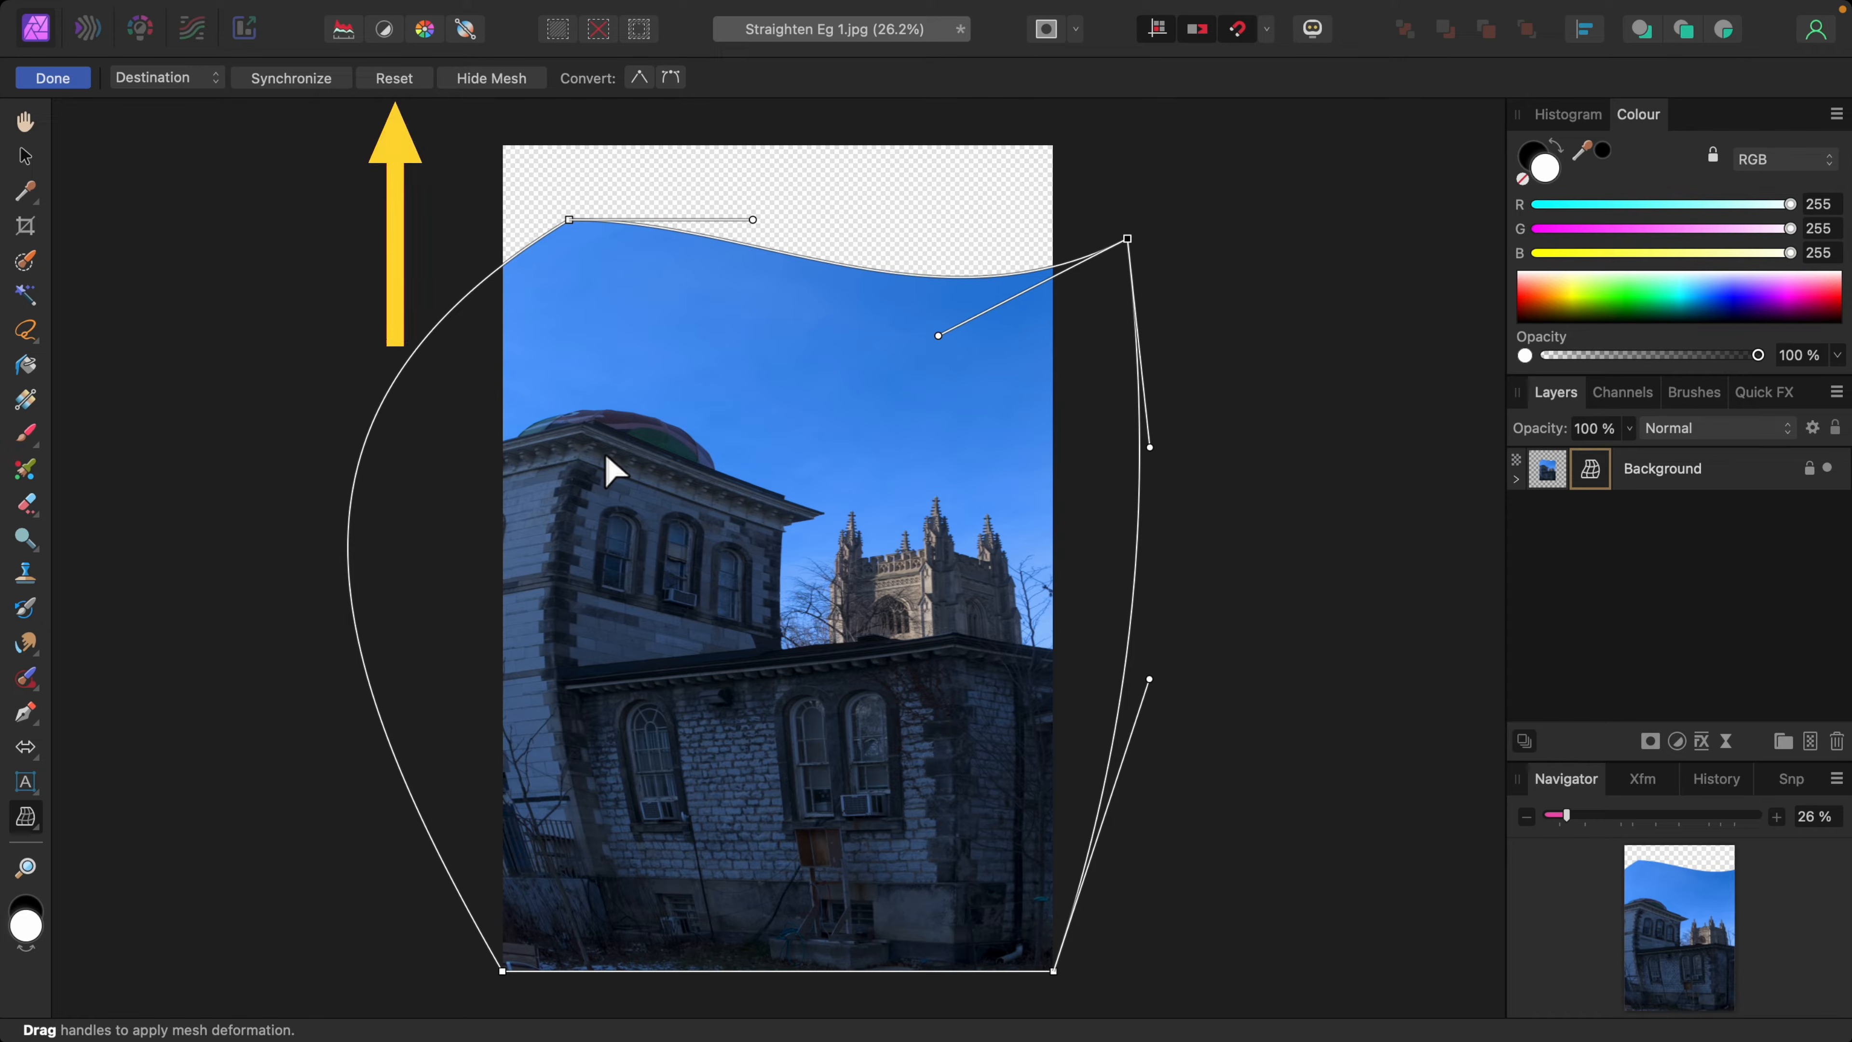
pyautogui.click(397, 78)
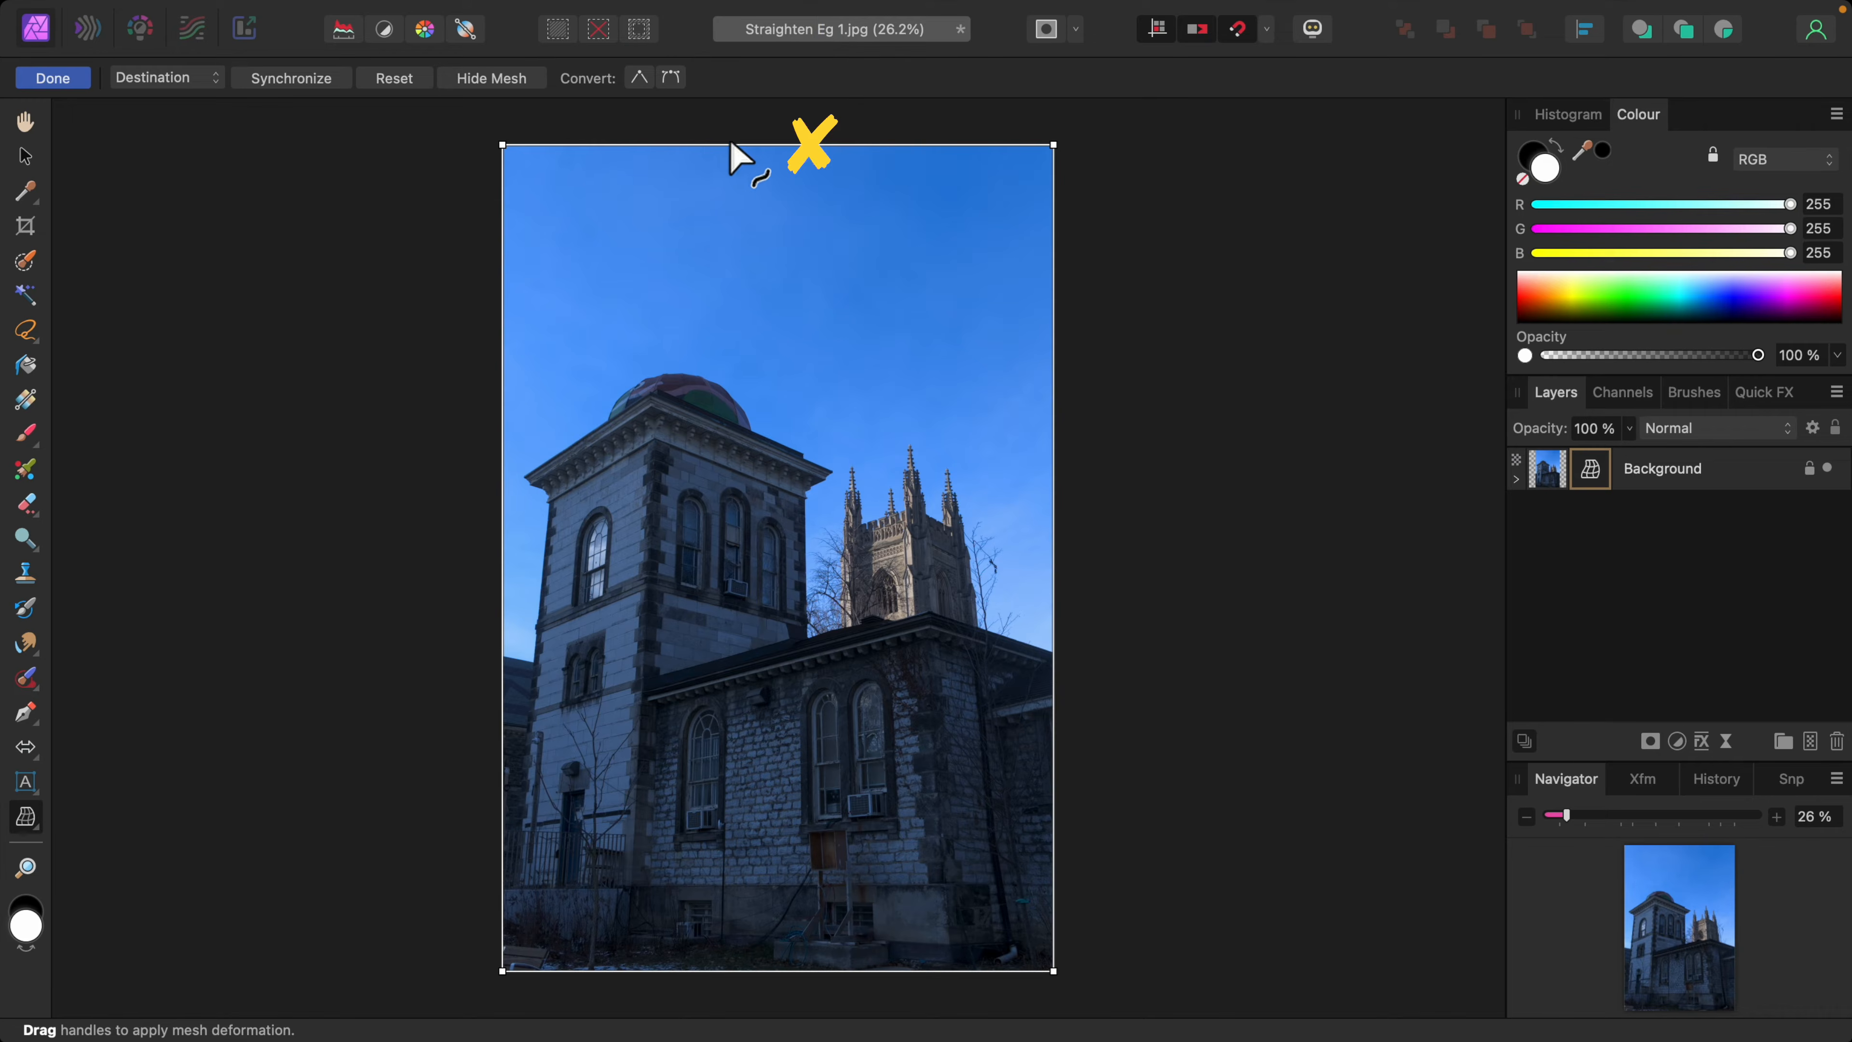
# Divide the mesh with one vertical and one horizontal line, and try bending its upper-right corner and edge outward.
pyautogui.click(812, 146)
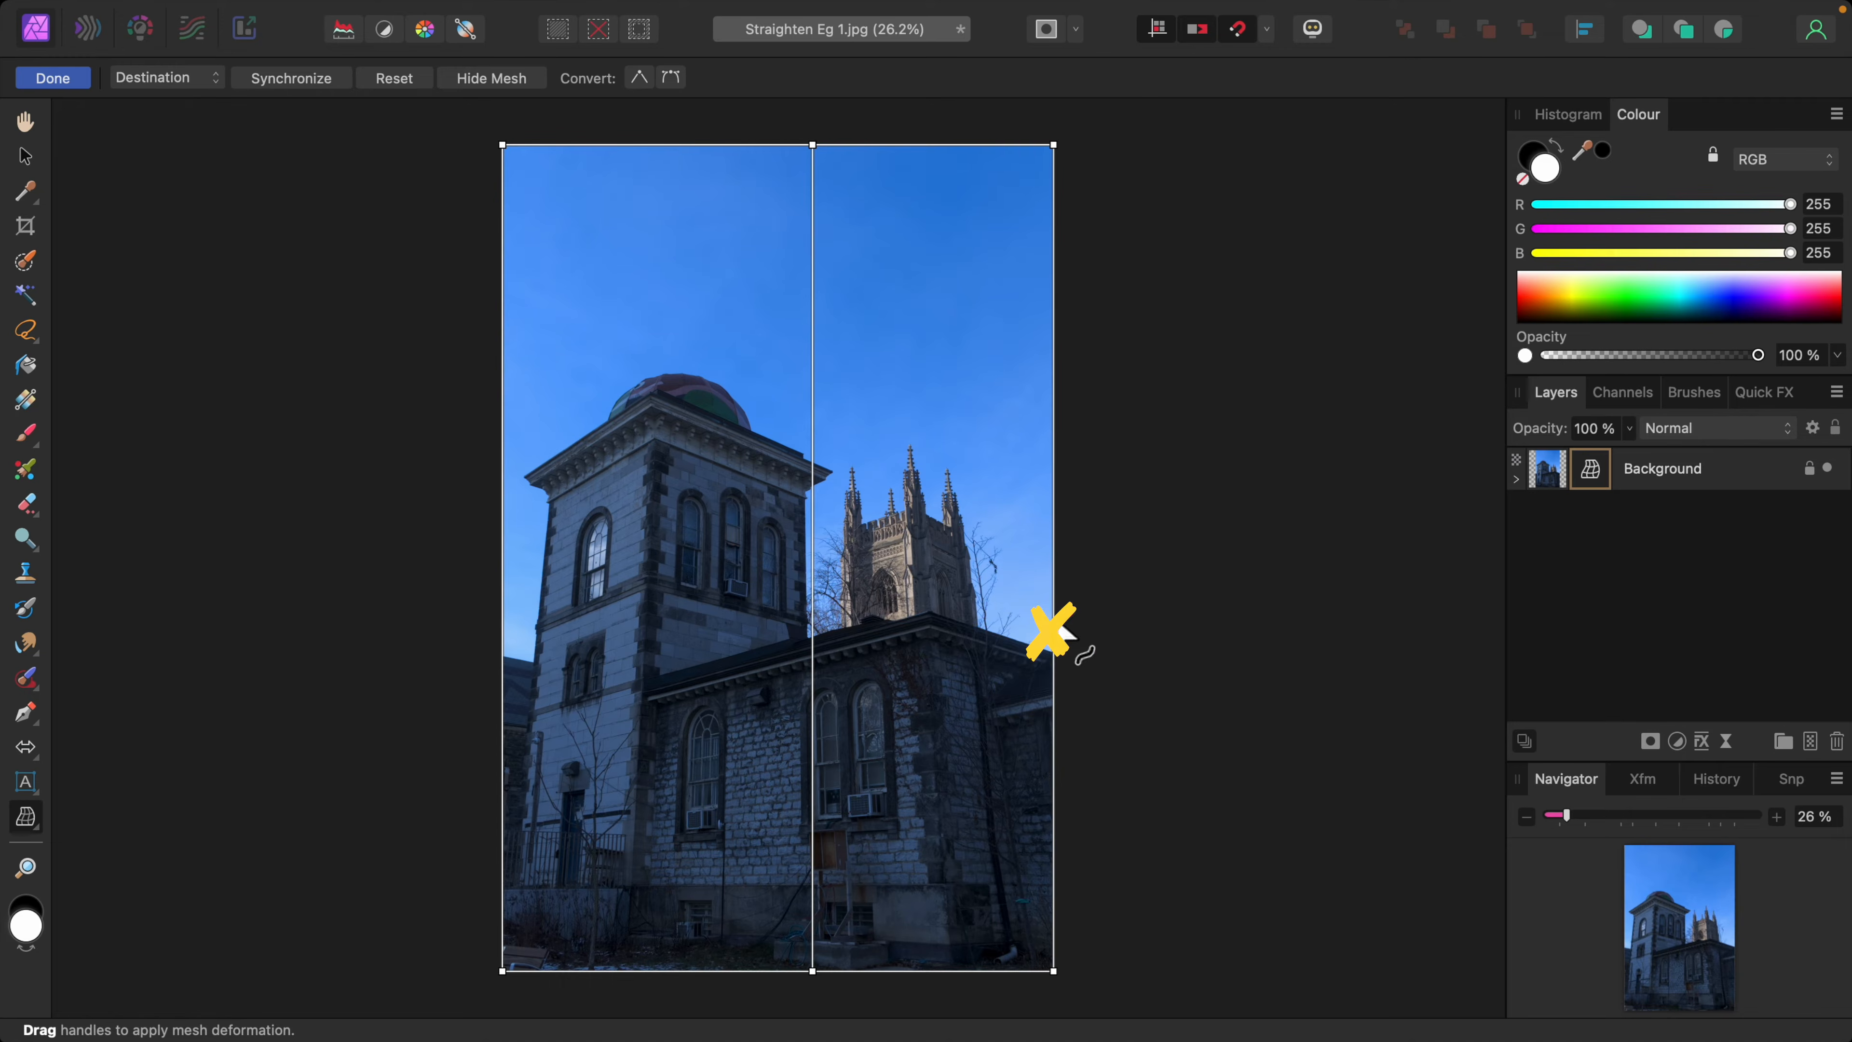
pyautogui.click(1053, 632)
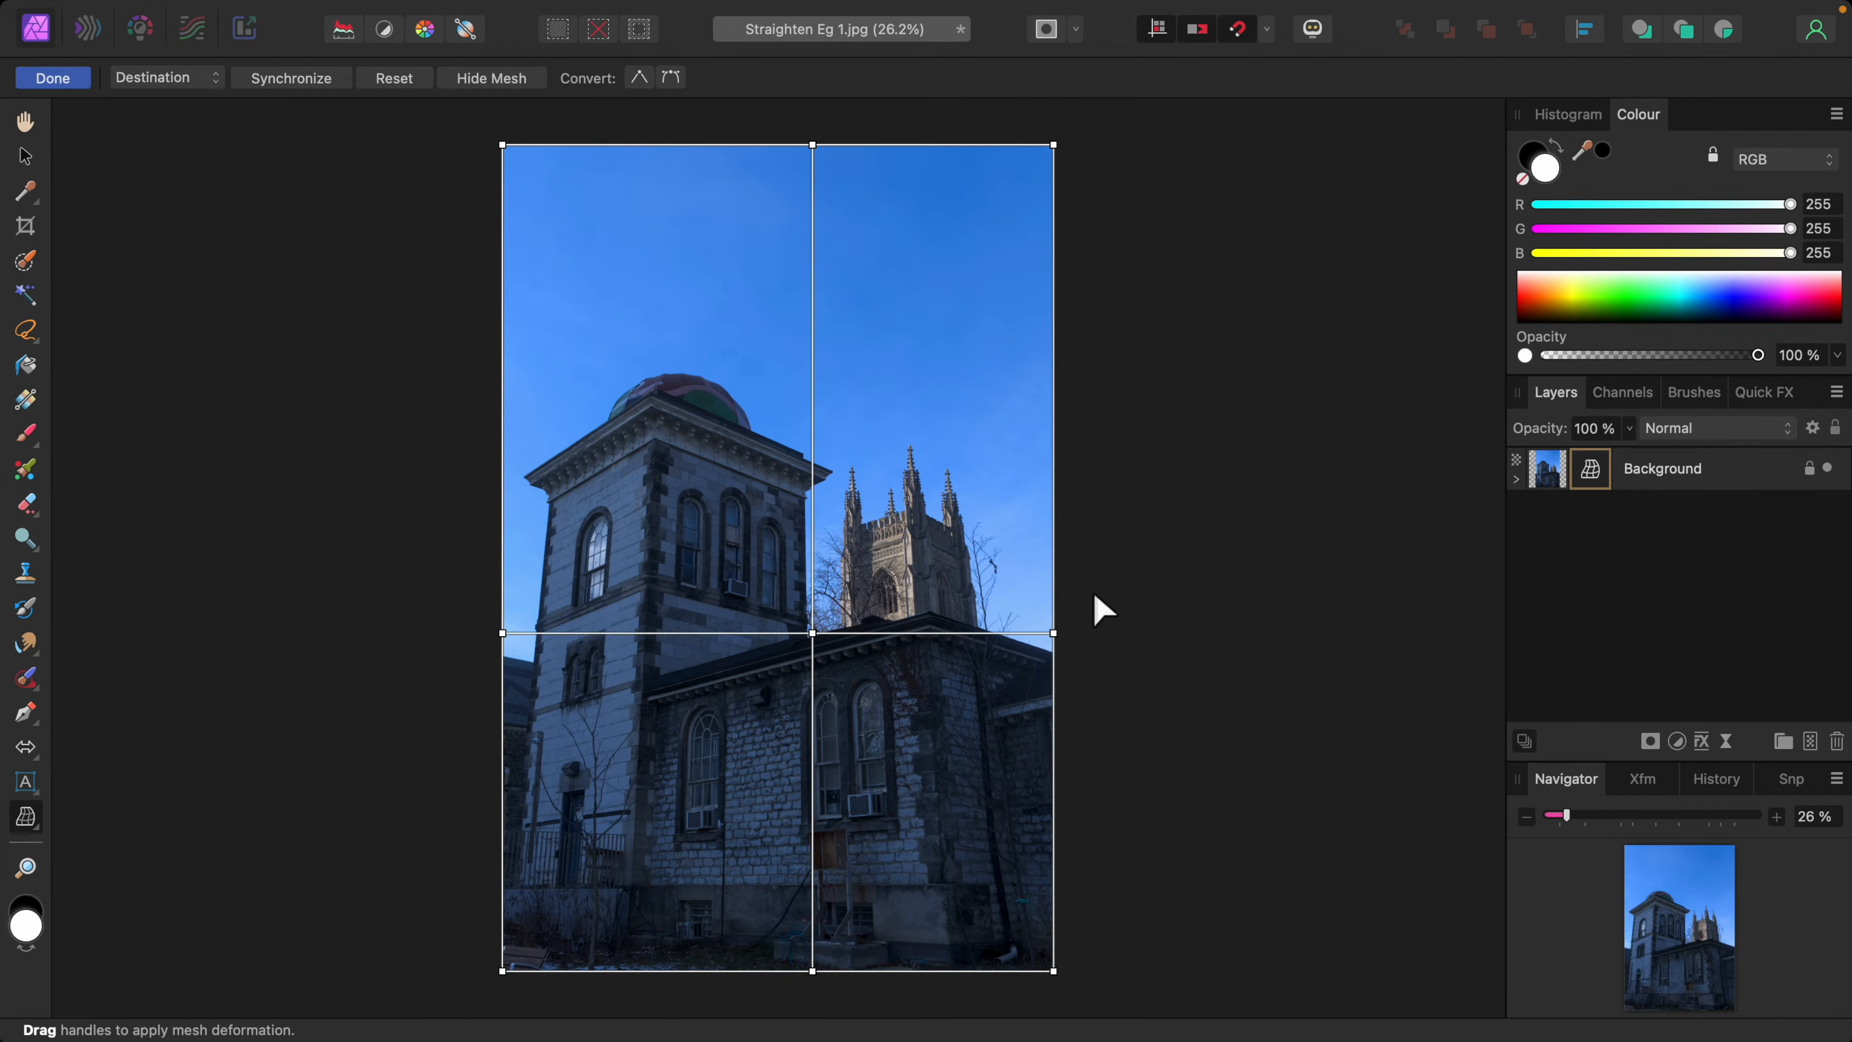
pyautogui.click(1053, 145)
pyautogui.moveTo(1054, 146); pyautogui.dragTo(1094, 140)
pyautogui.moveTo(1092, 301)
pyautogui.mouseDown()
pyautogui.moveTo(1166, 284)
pyautogui.moveTo(1097, 302)
pyautogui.moveTo(1232, 314)
pyautogui.moveTo(1093, 325)
pyautogui.mouseUp()
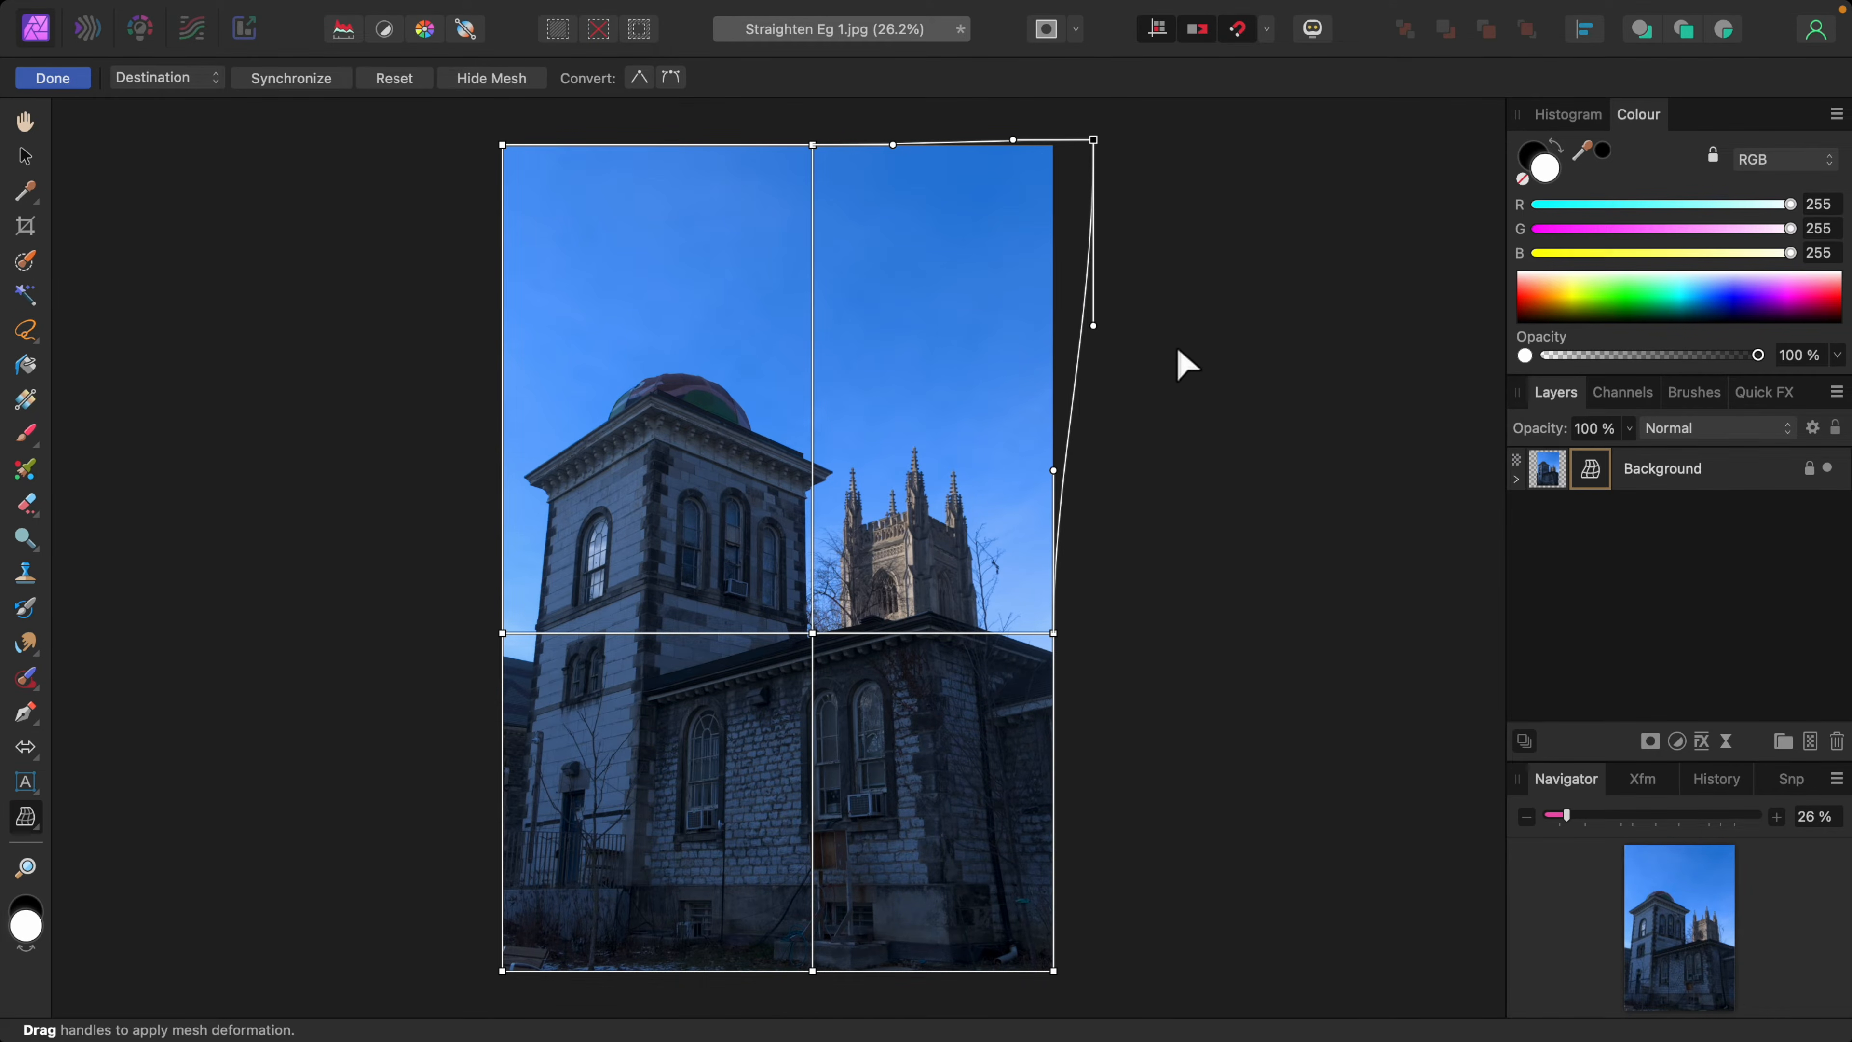
pyautogui.moveTo(1053, 471); pyautogui.dragTo(1170, 462)
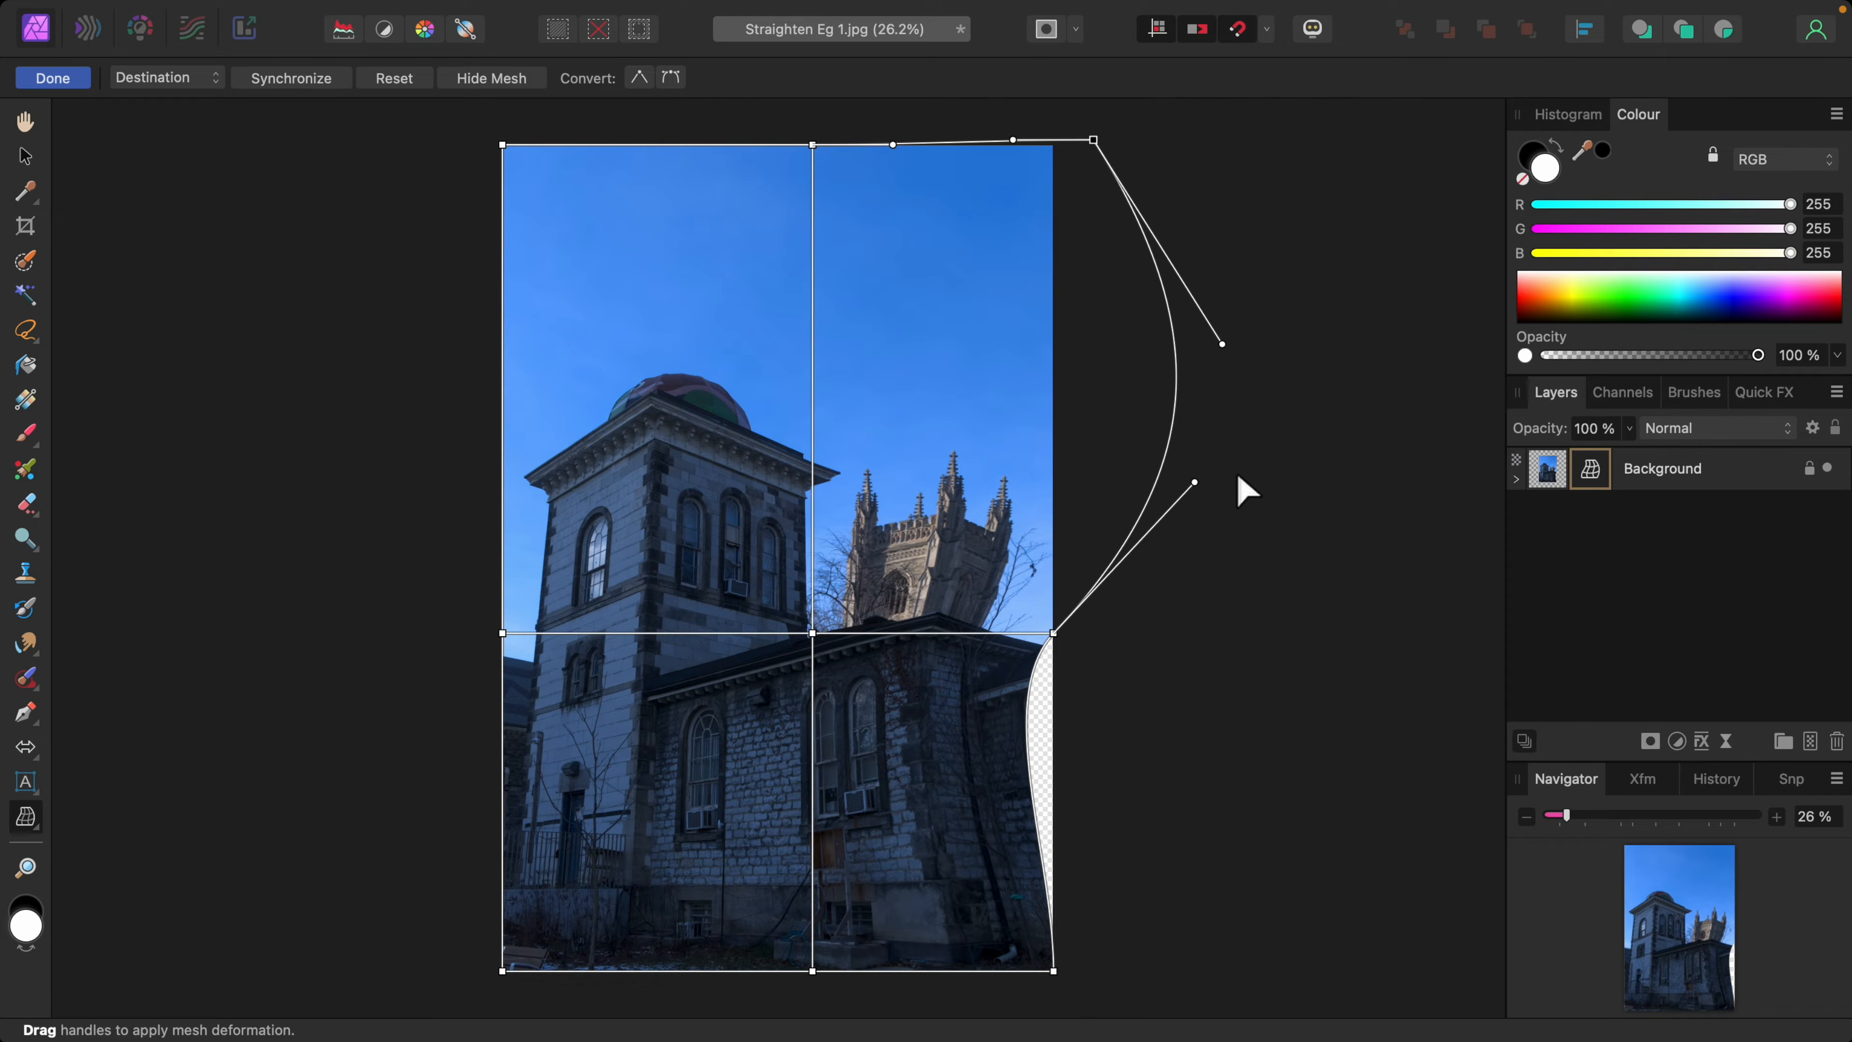
# Reset the mesh and delete the node where its two dividing lines cross.
pyautogui.click(385, 77)
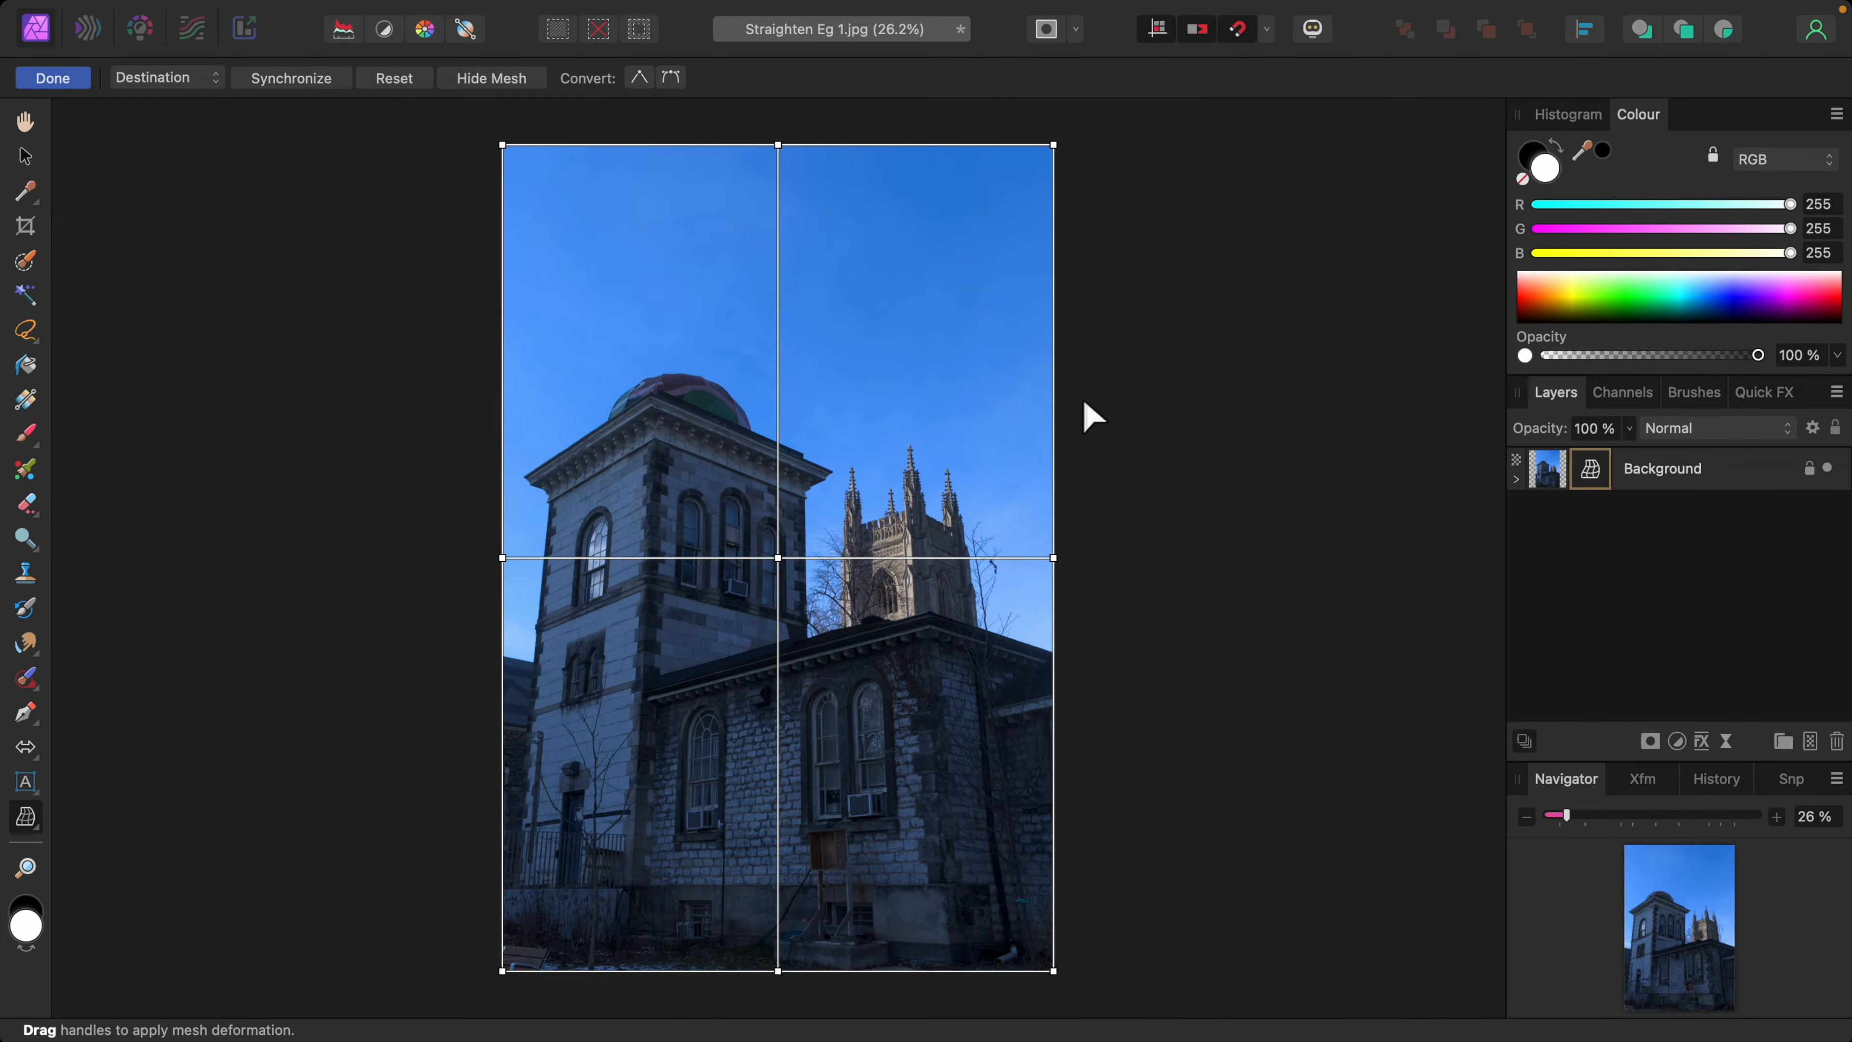
pyautogui.click(778, 558)
pyautogui.press('Delete')
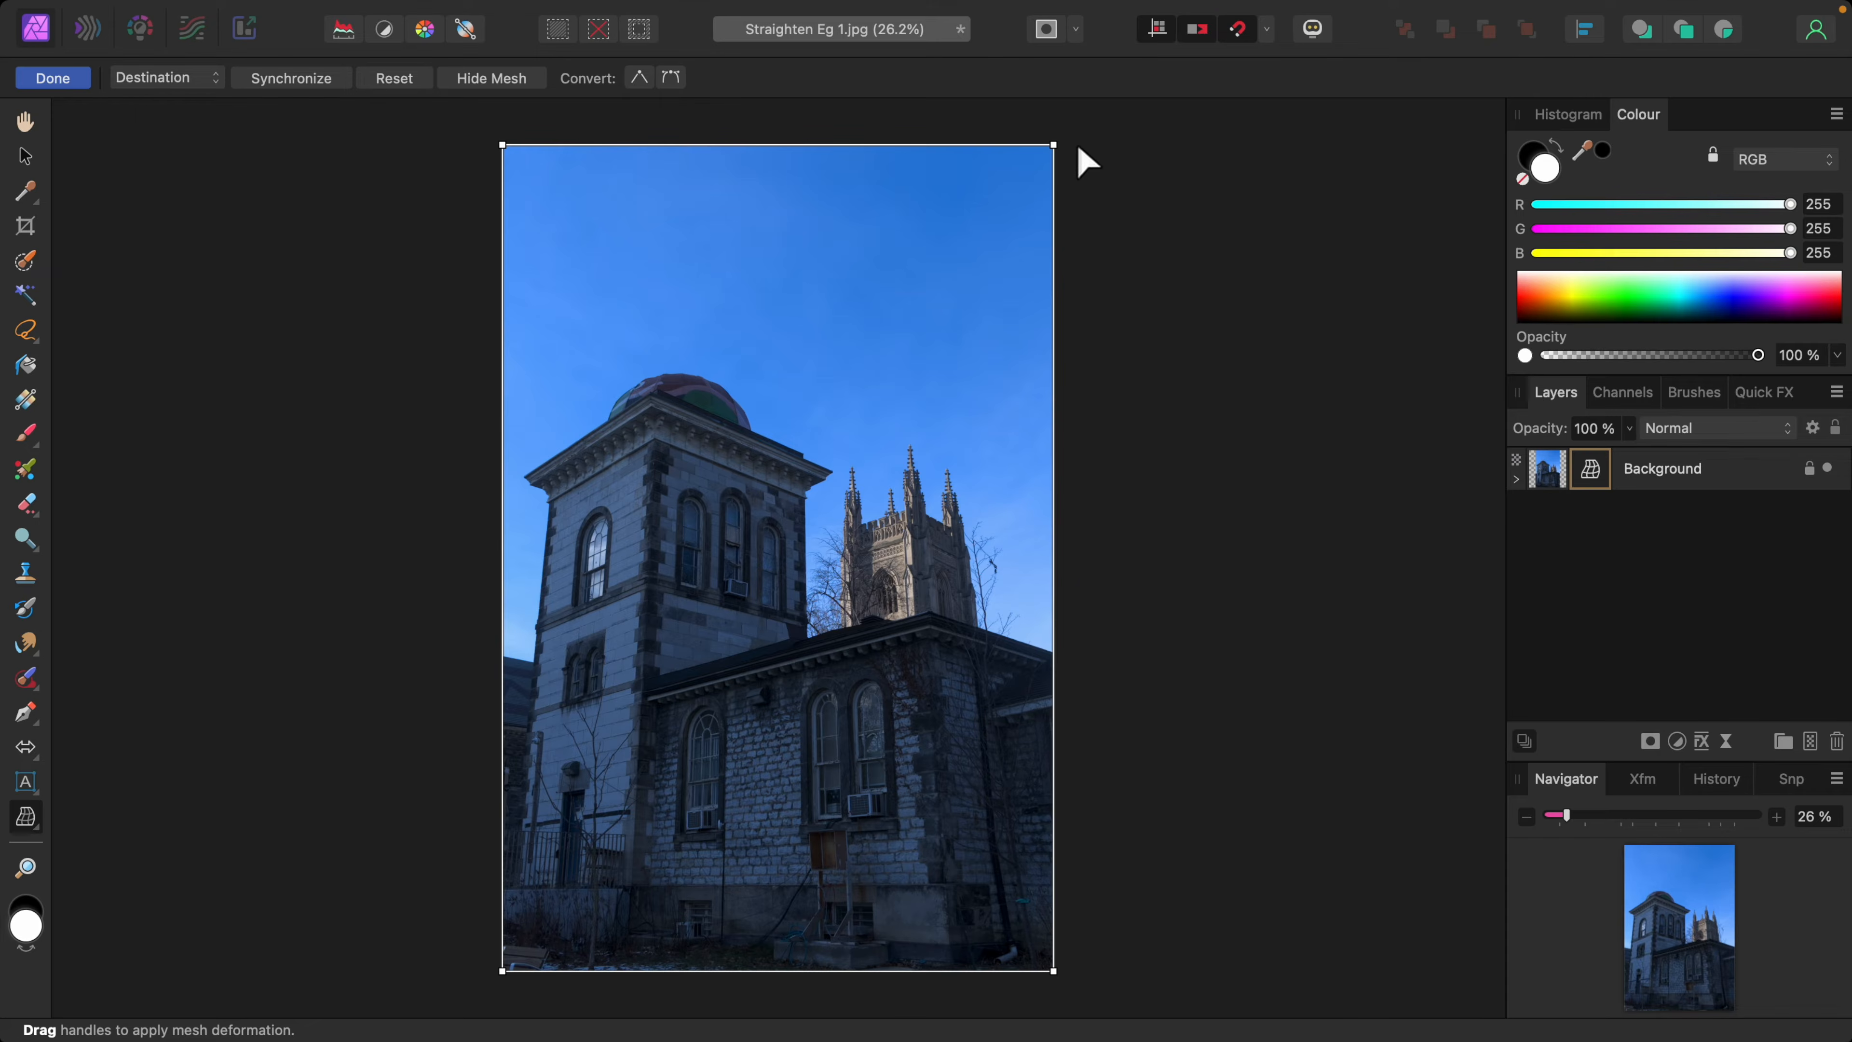
# Pull the mesh's two upper corners slightly outward to straighten the leaning buildings, and apply the warp.
pyautogui.moveTo(1057, 149); pyautogui.dragTo(1096, 144)
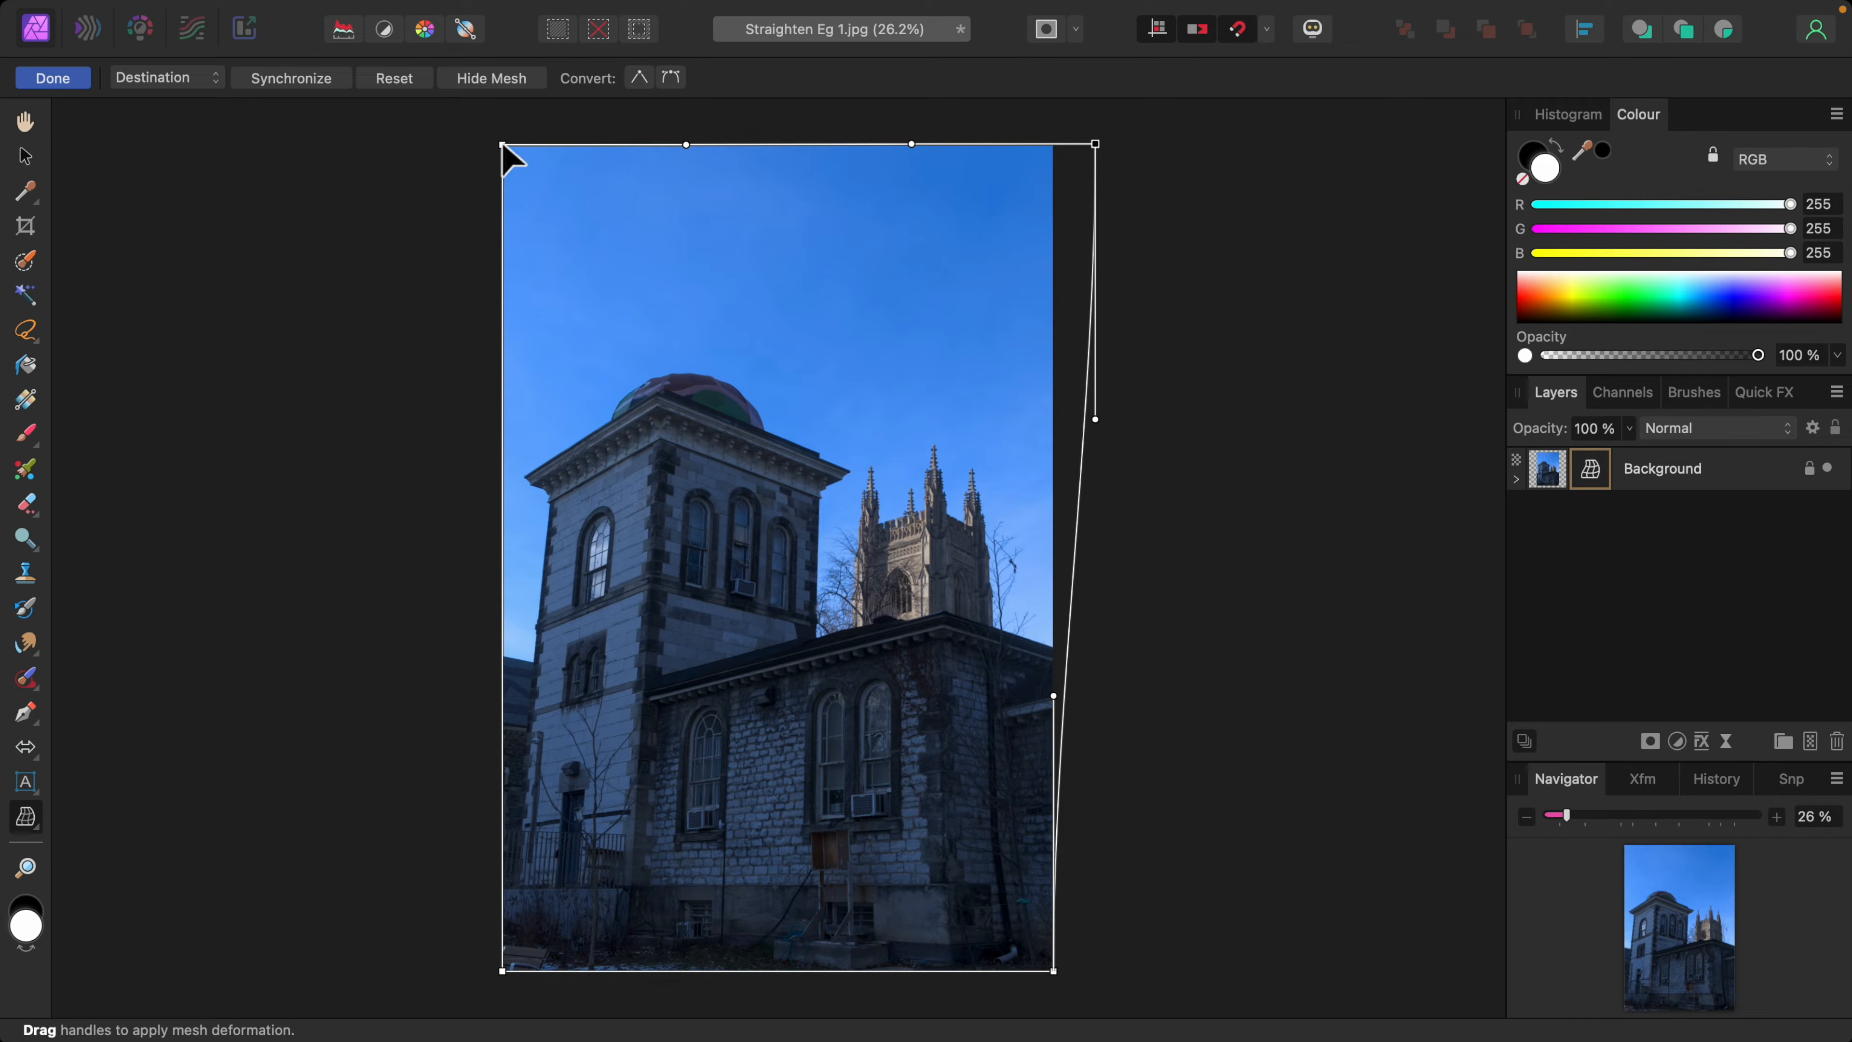
pyautogui.moveTo(504, 145); pyautogui.dragTo(460, 143)
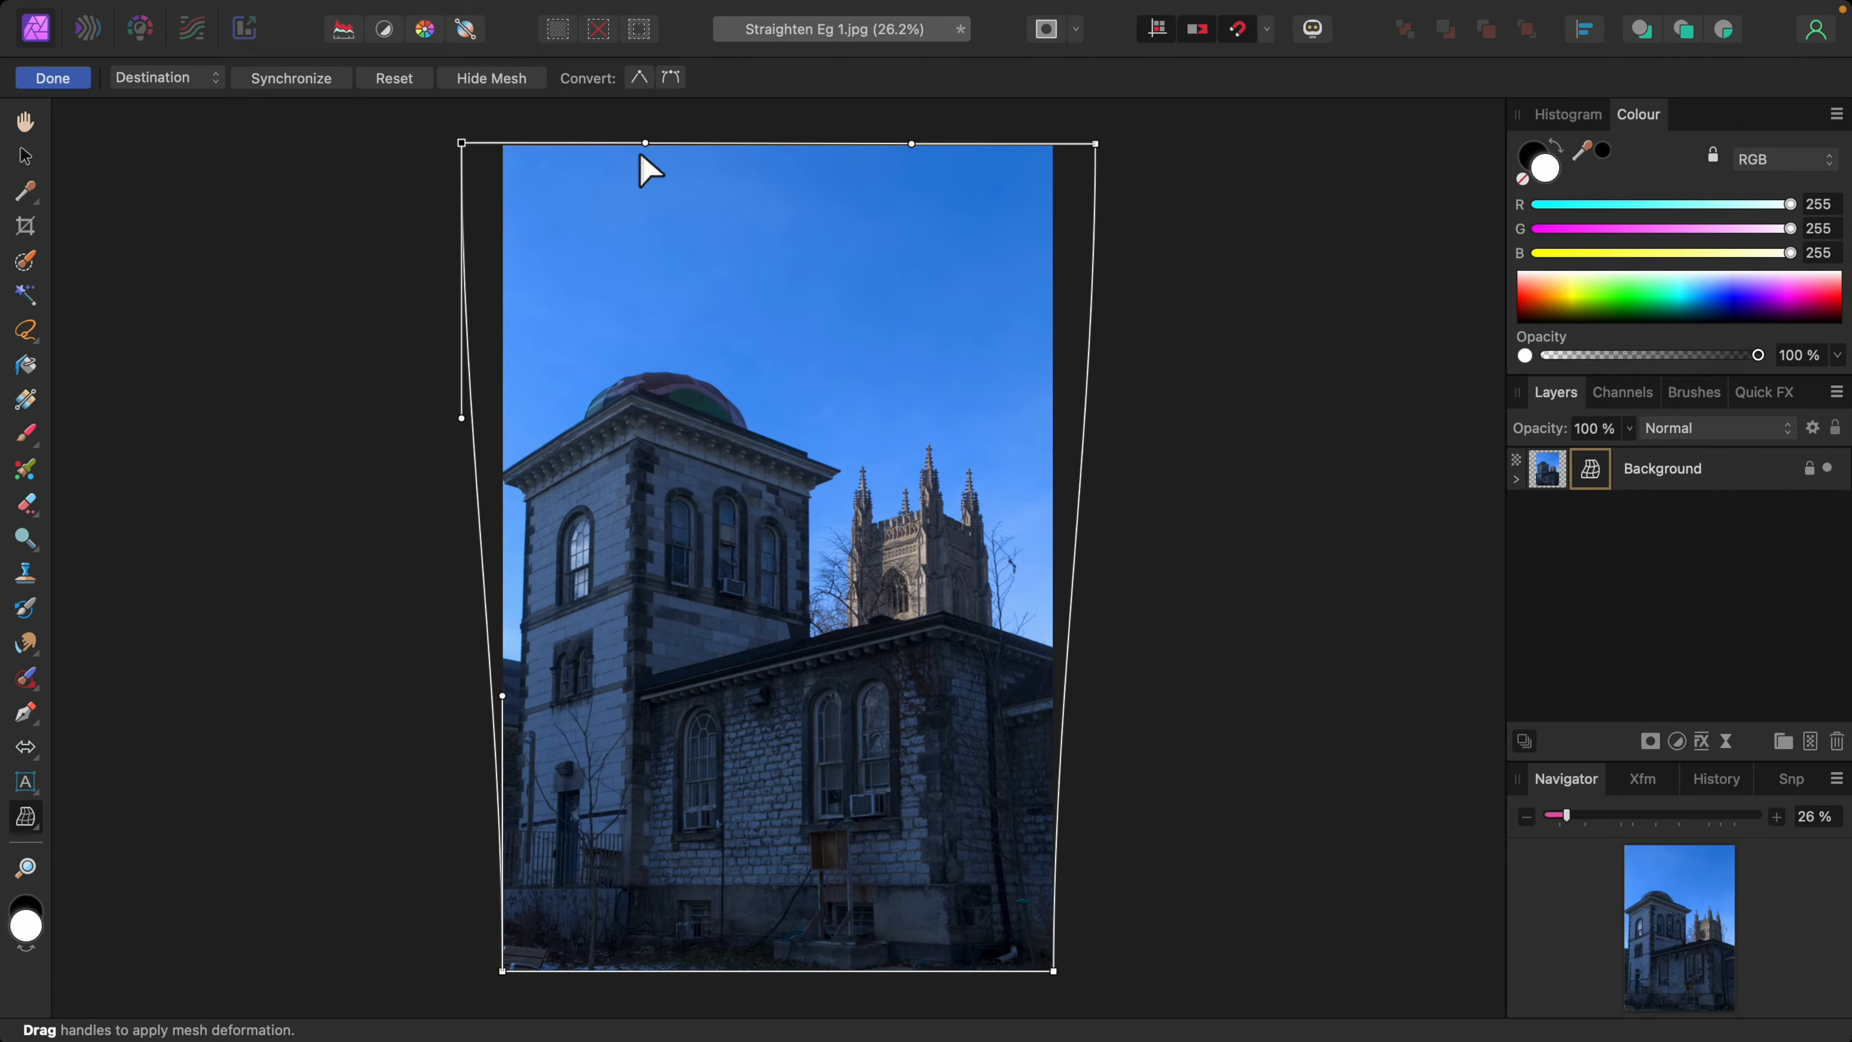
pyautogui.click(1095, 143)
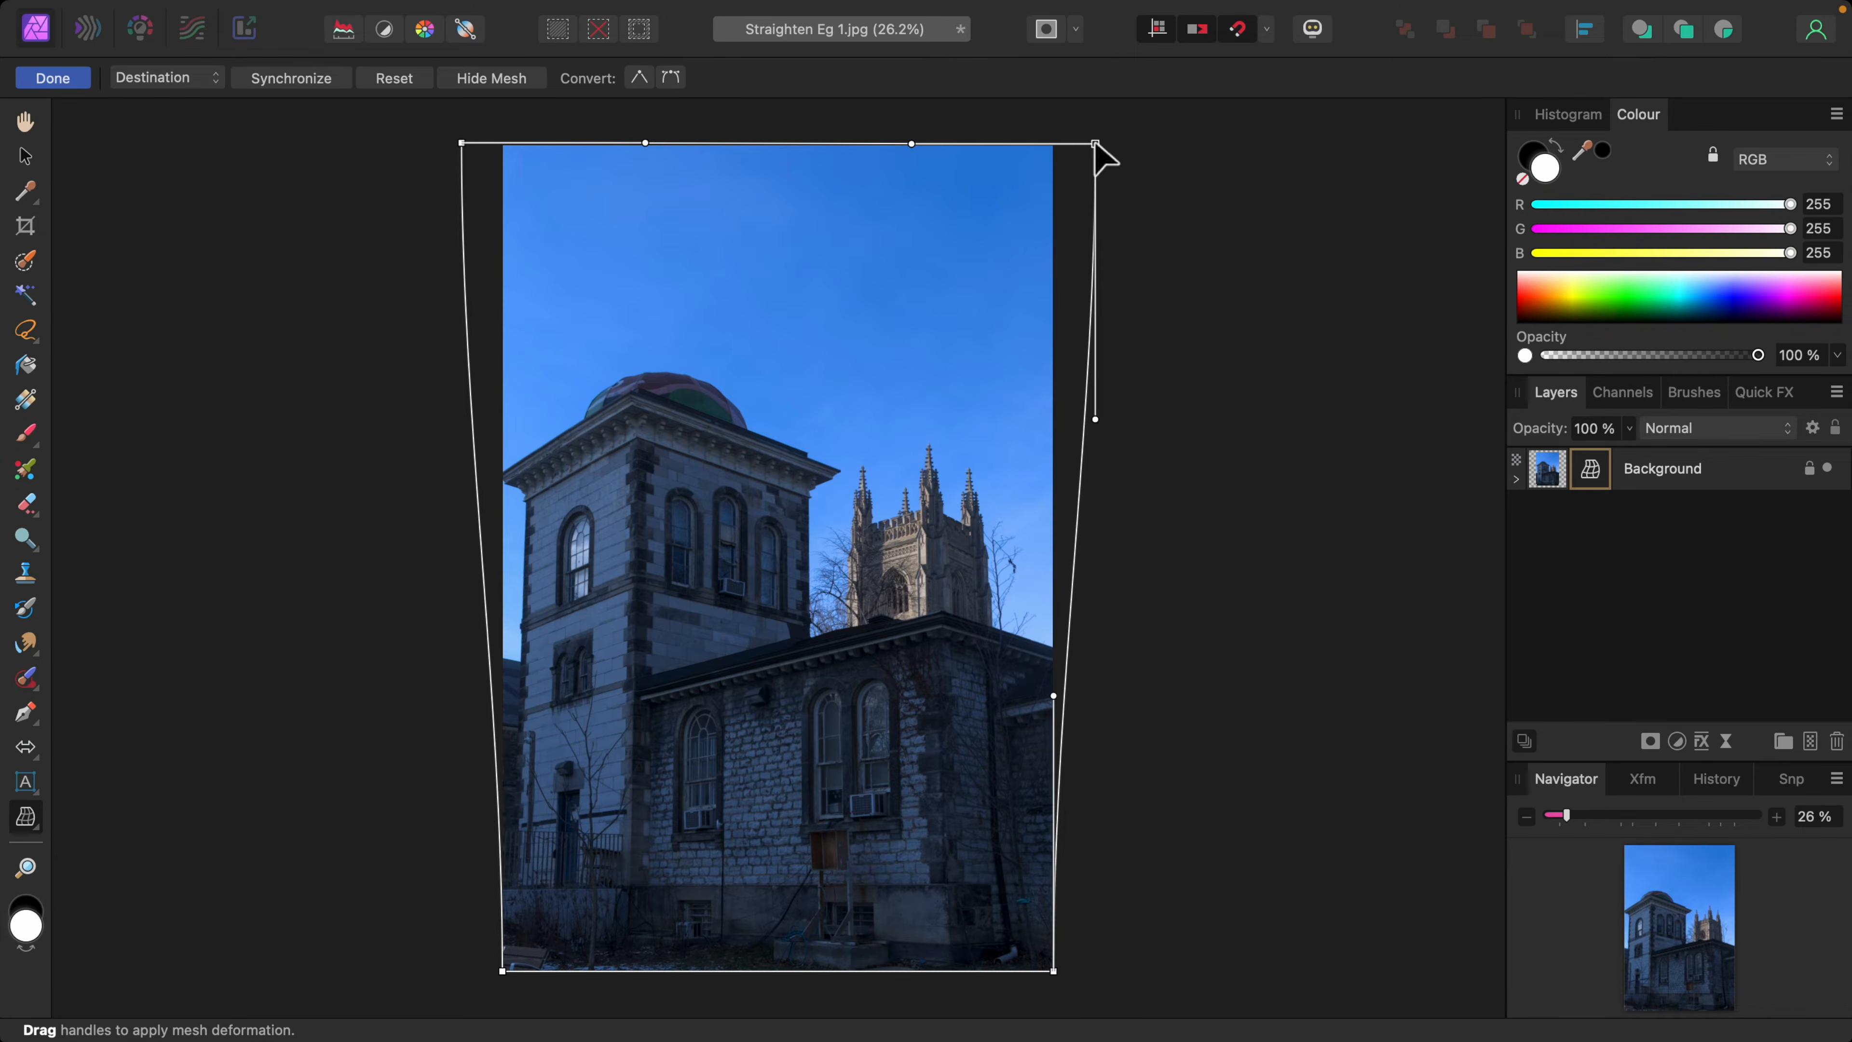
pyautogui.moveTo(1095, 144); pyautogui.dragTo(1099, 144)
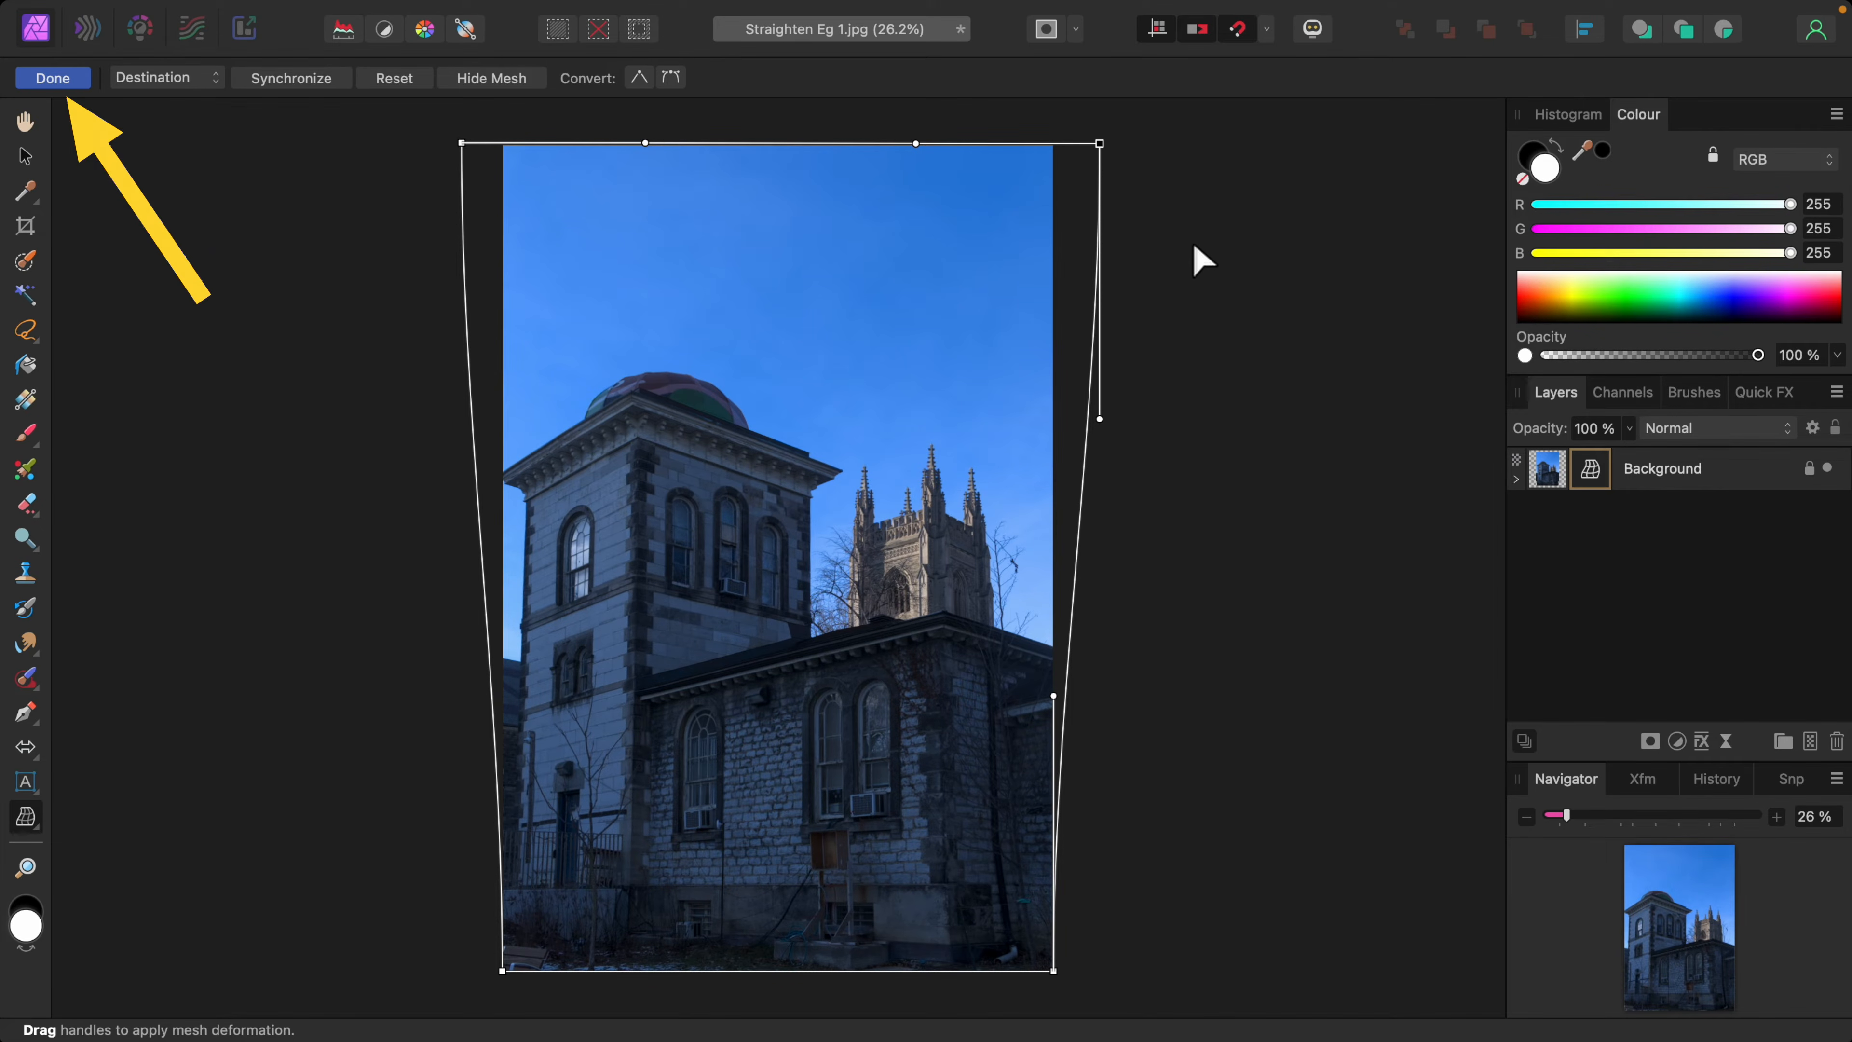
pyautogui.click(79, 80)
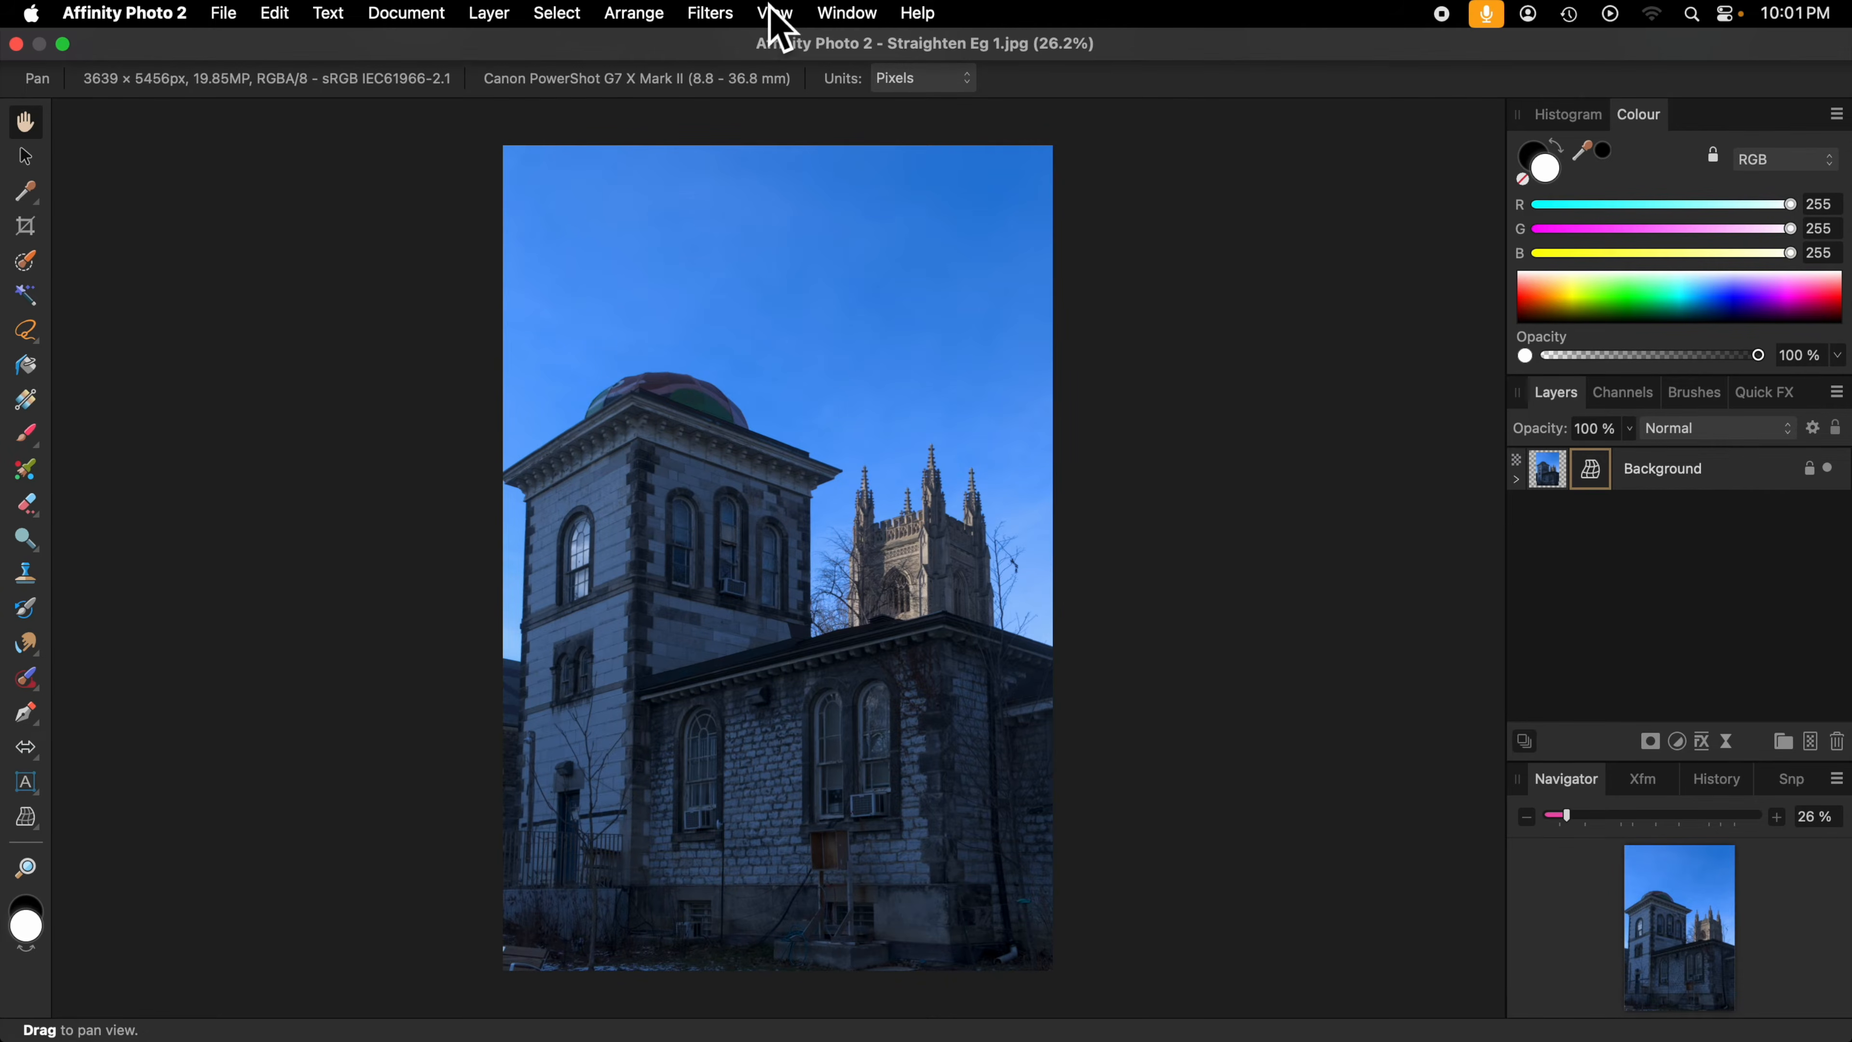
# Show the rulers and place a vertical guide at about 2814 px, through the church tower's central spire.
pyautogui.click(776, 15)
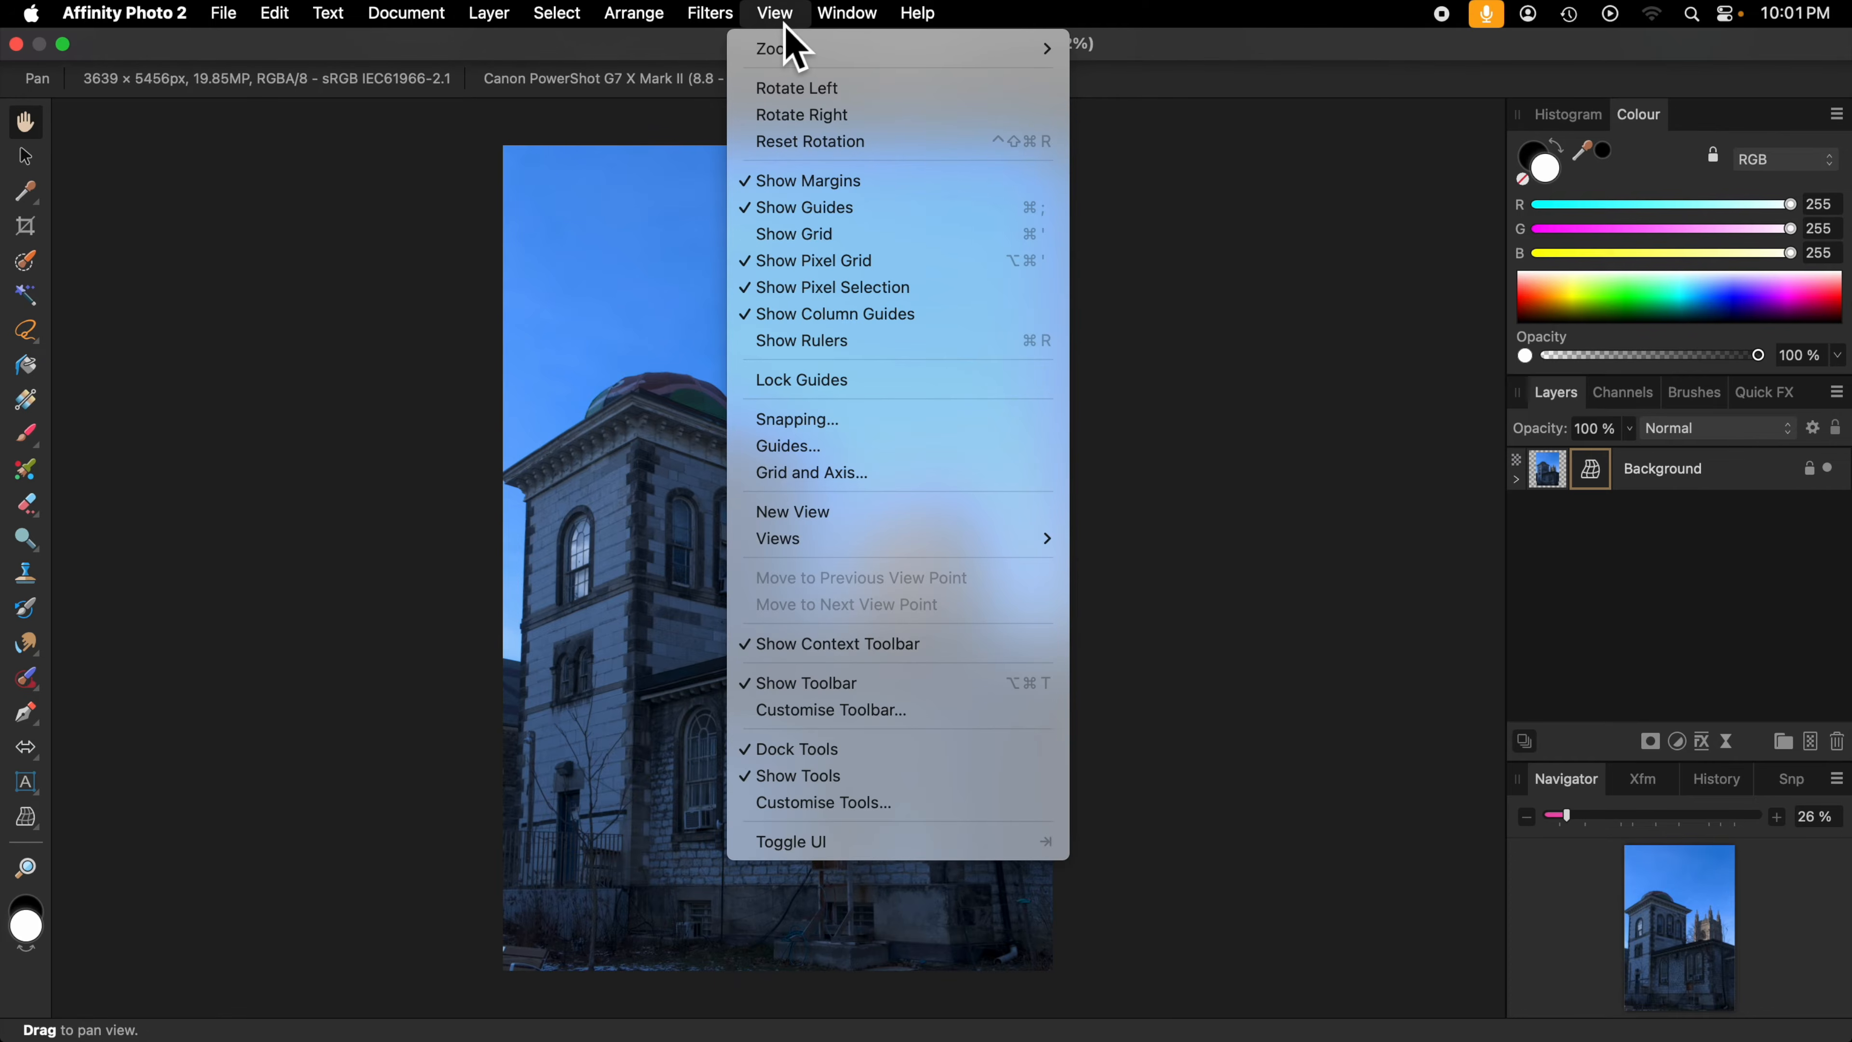
pyautogui.click(806, 342)
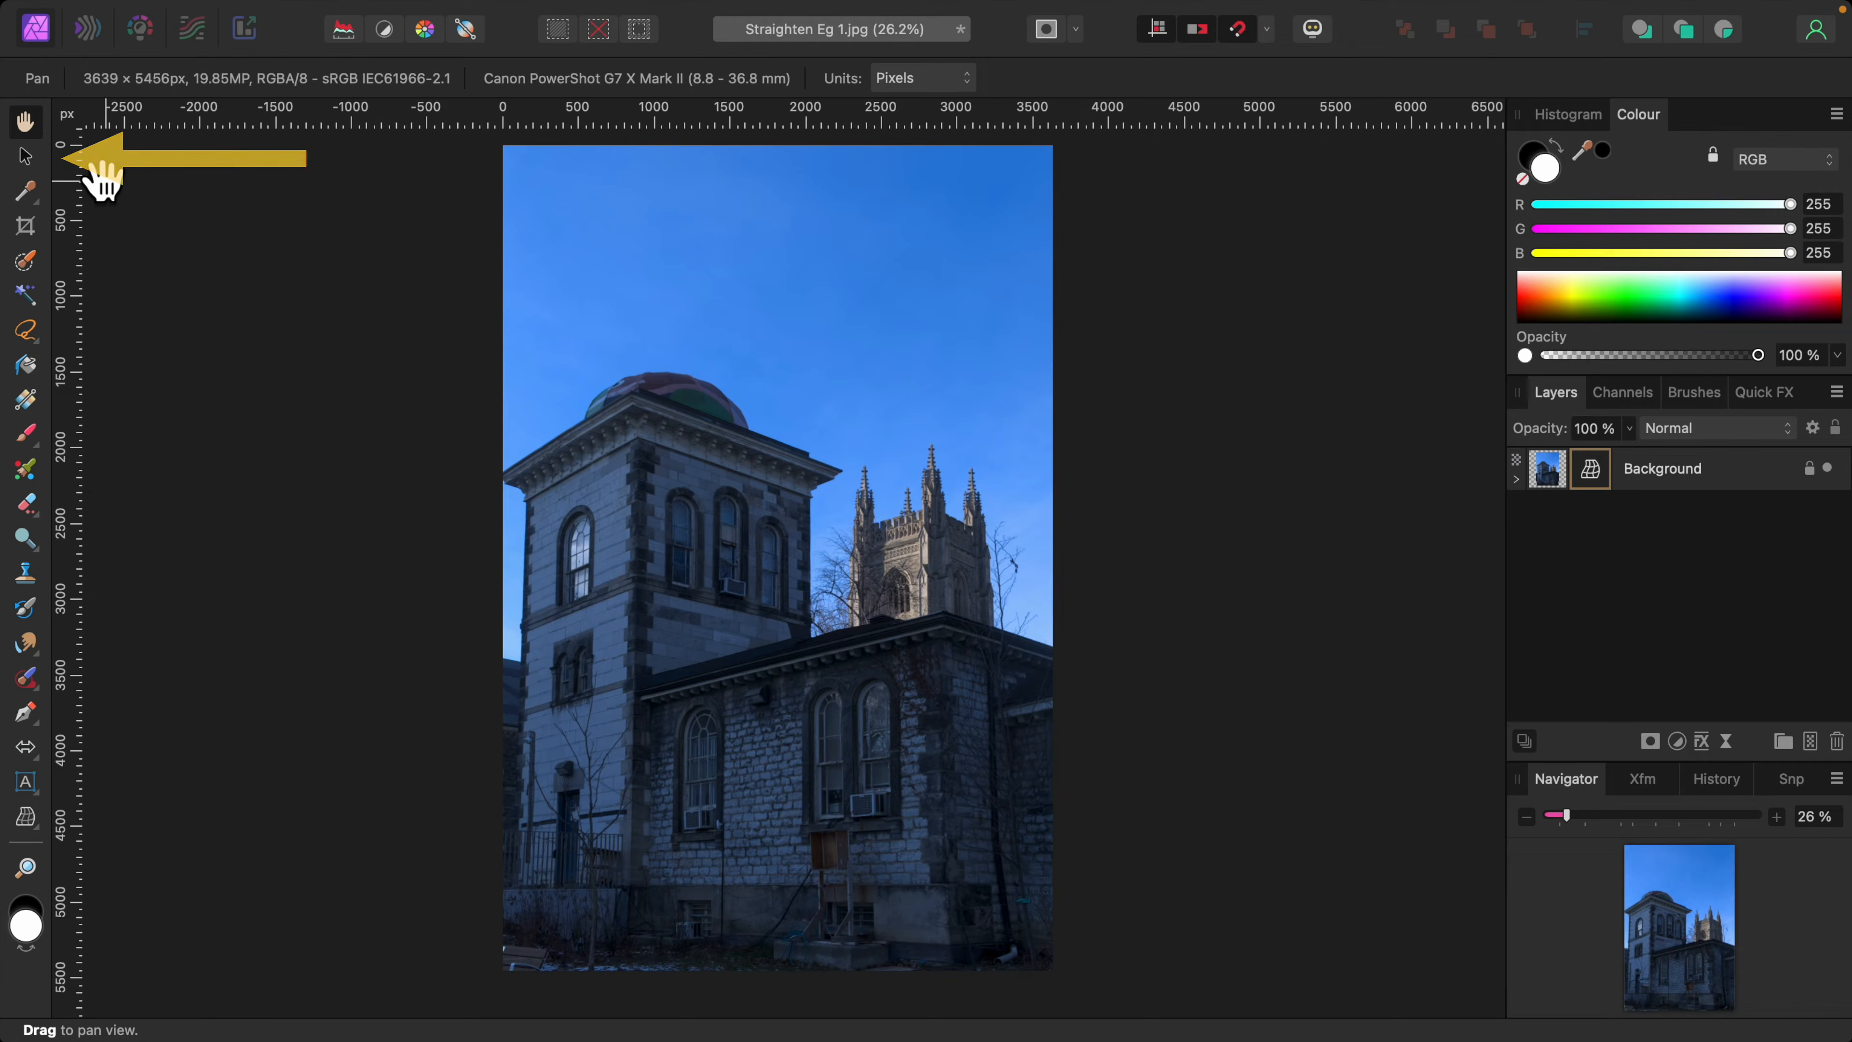
pyautogui.click(26, 157)
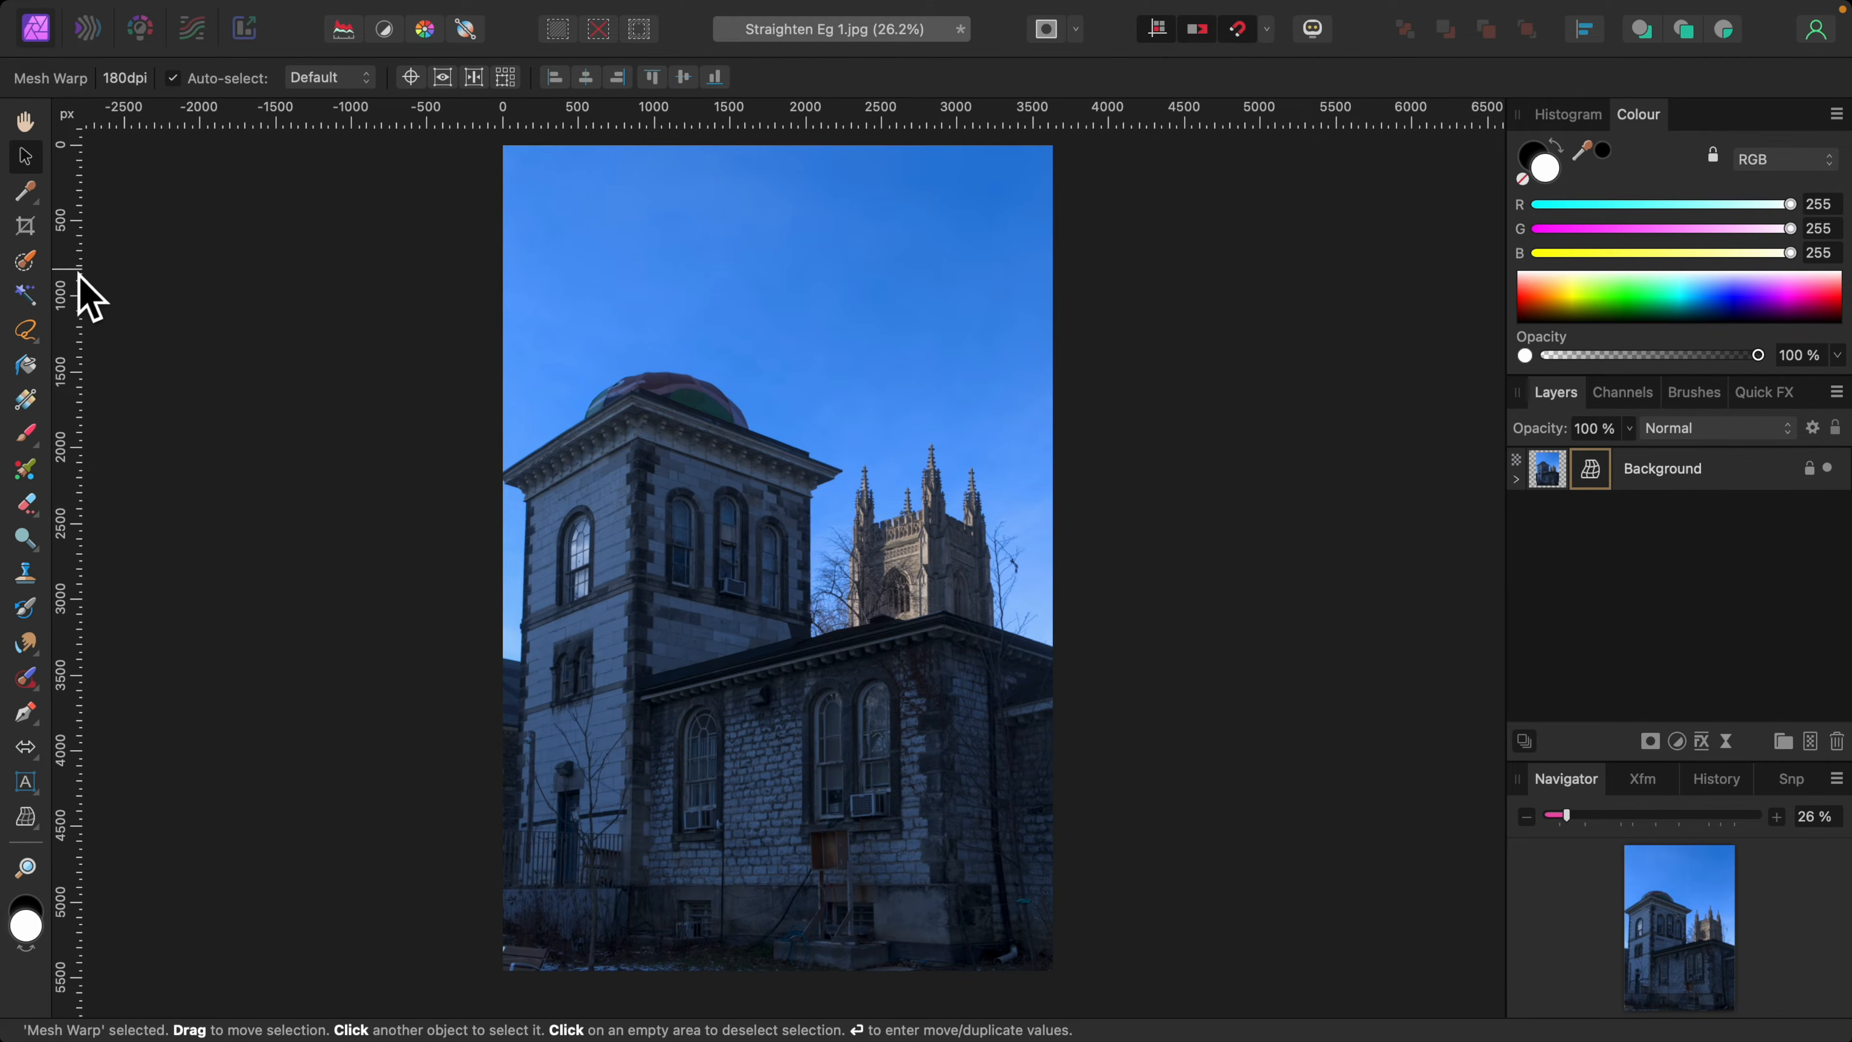
pyautogui.moveTo(98, 291); pyautogui.dragTo(948, 378)
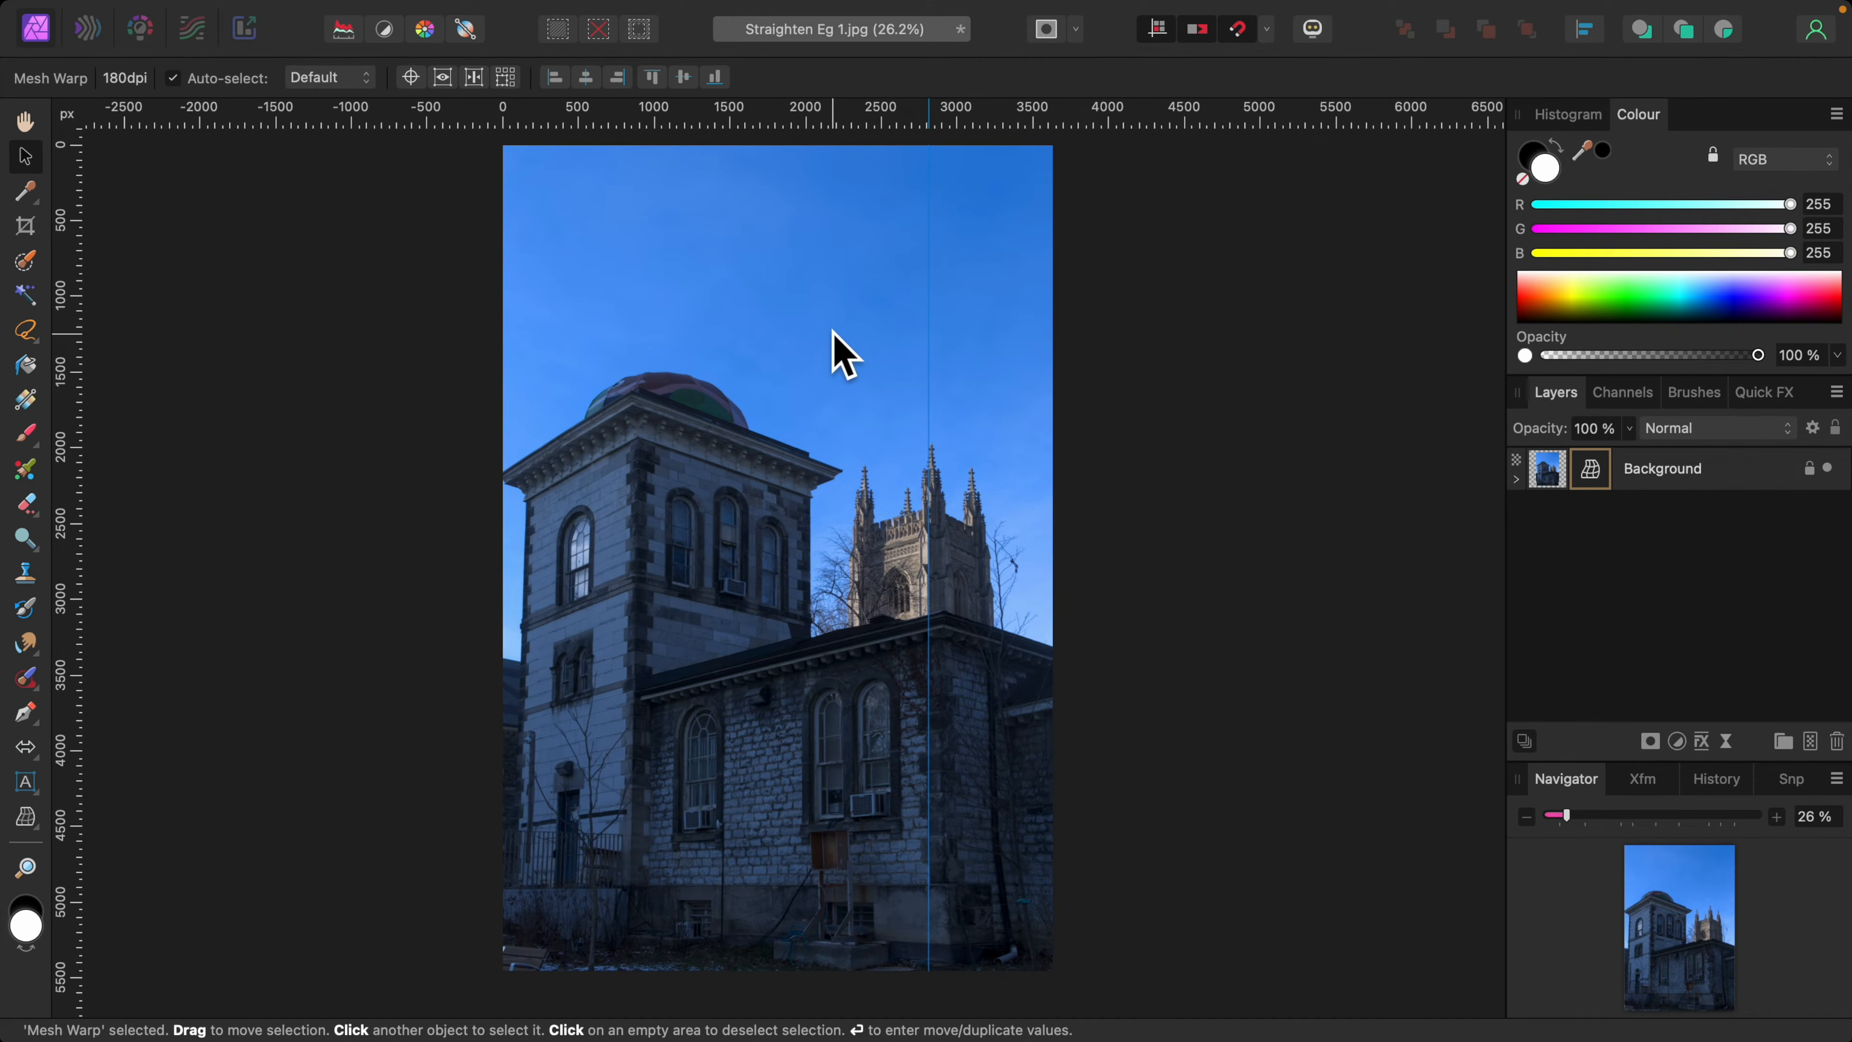
# Change the guide colour to red (DC0012) in the Guides settings.
pyautogui.moveTo(725, 14)
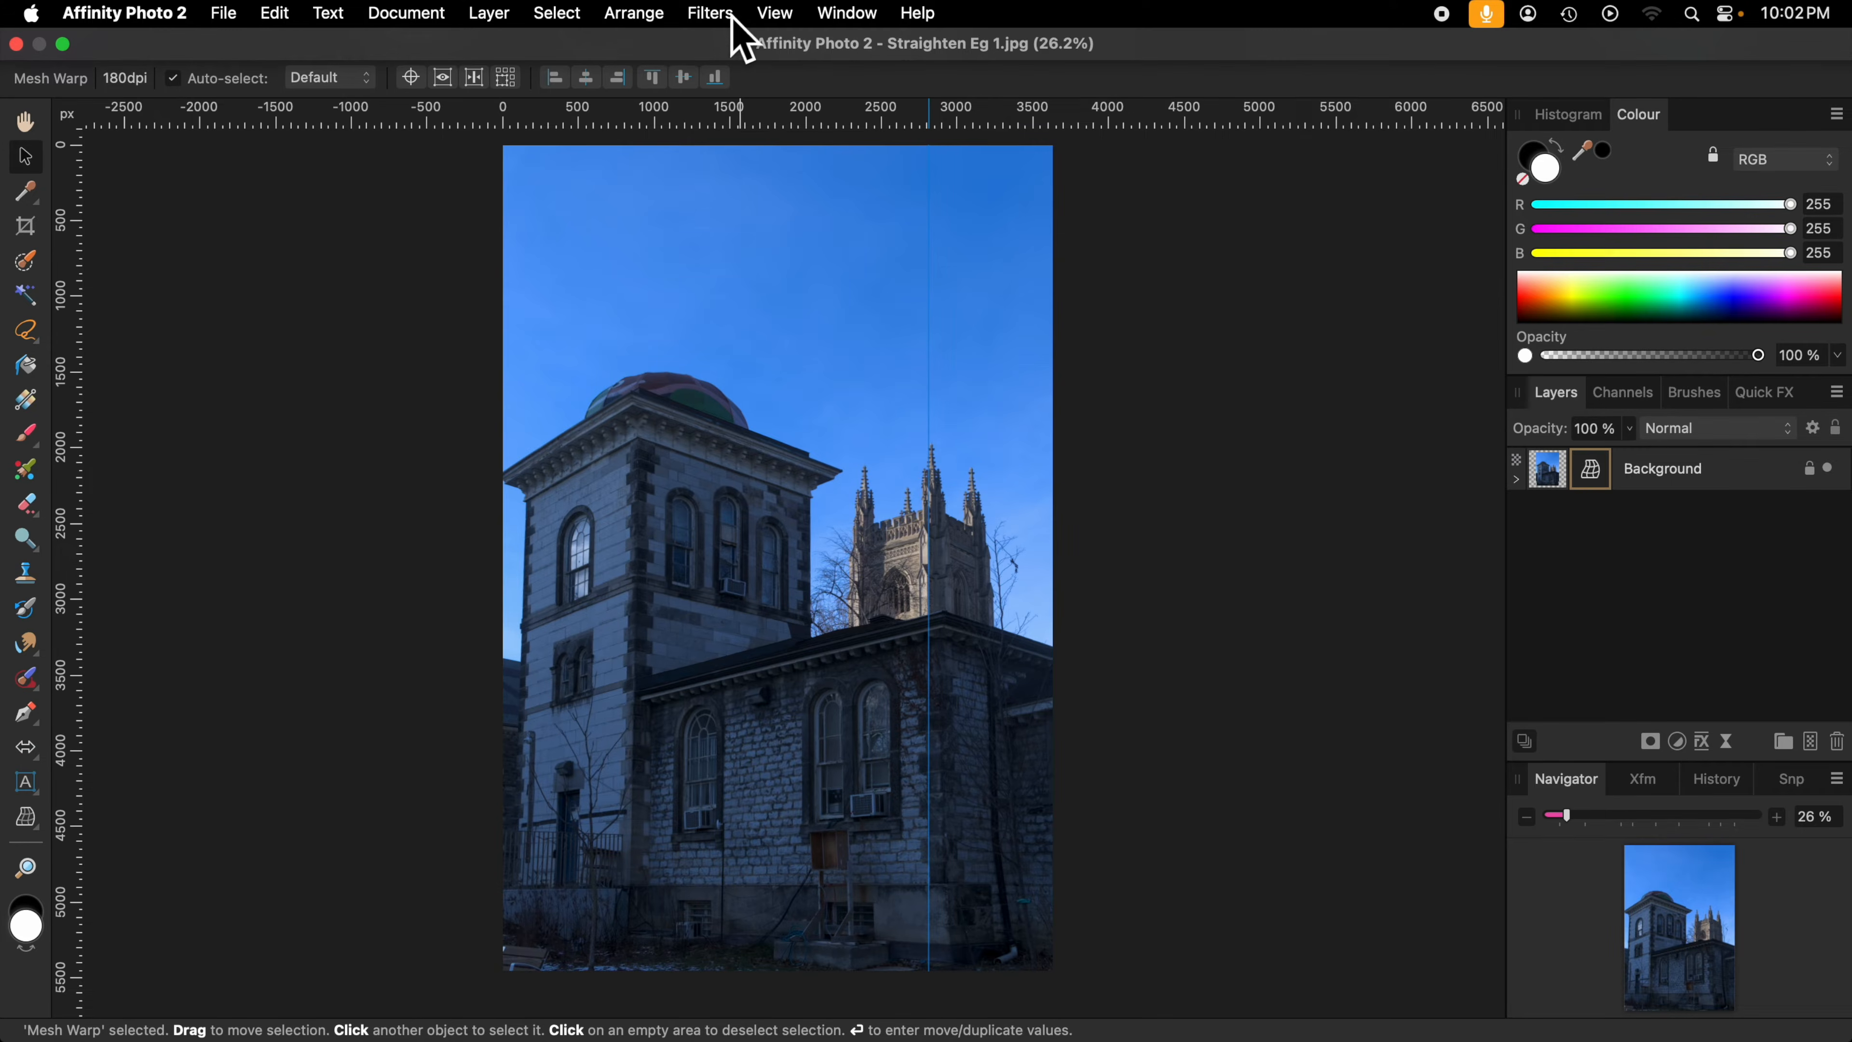
pyautogui.click(779, 15)
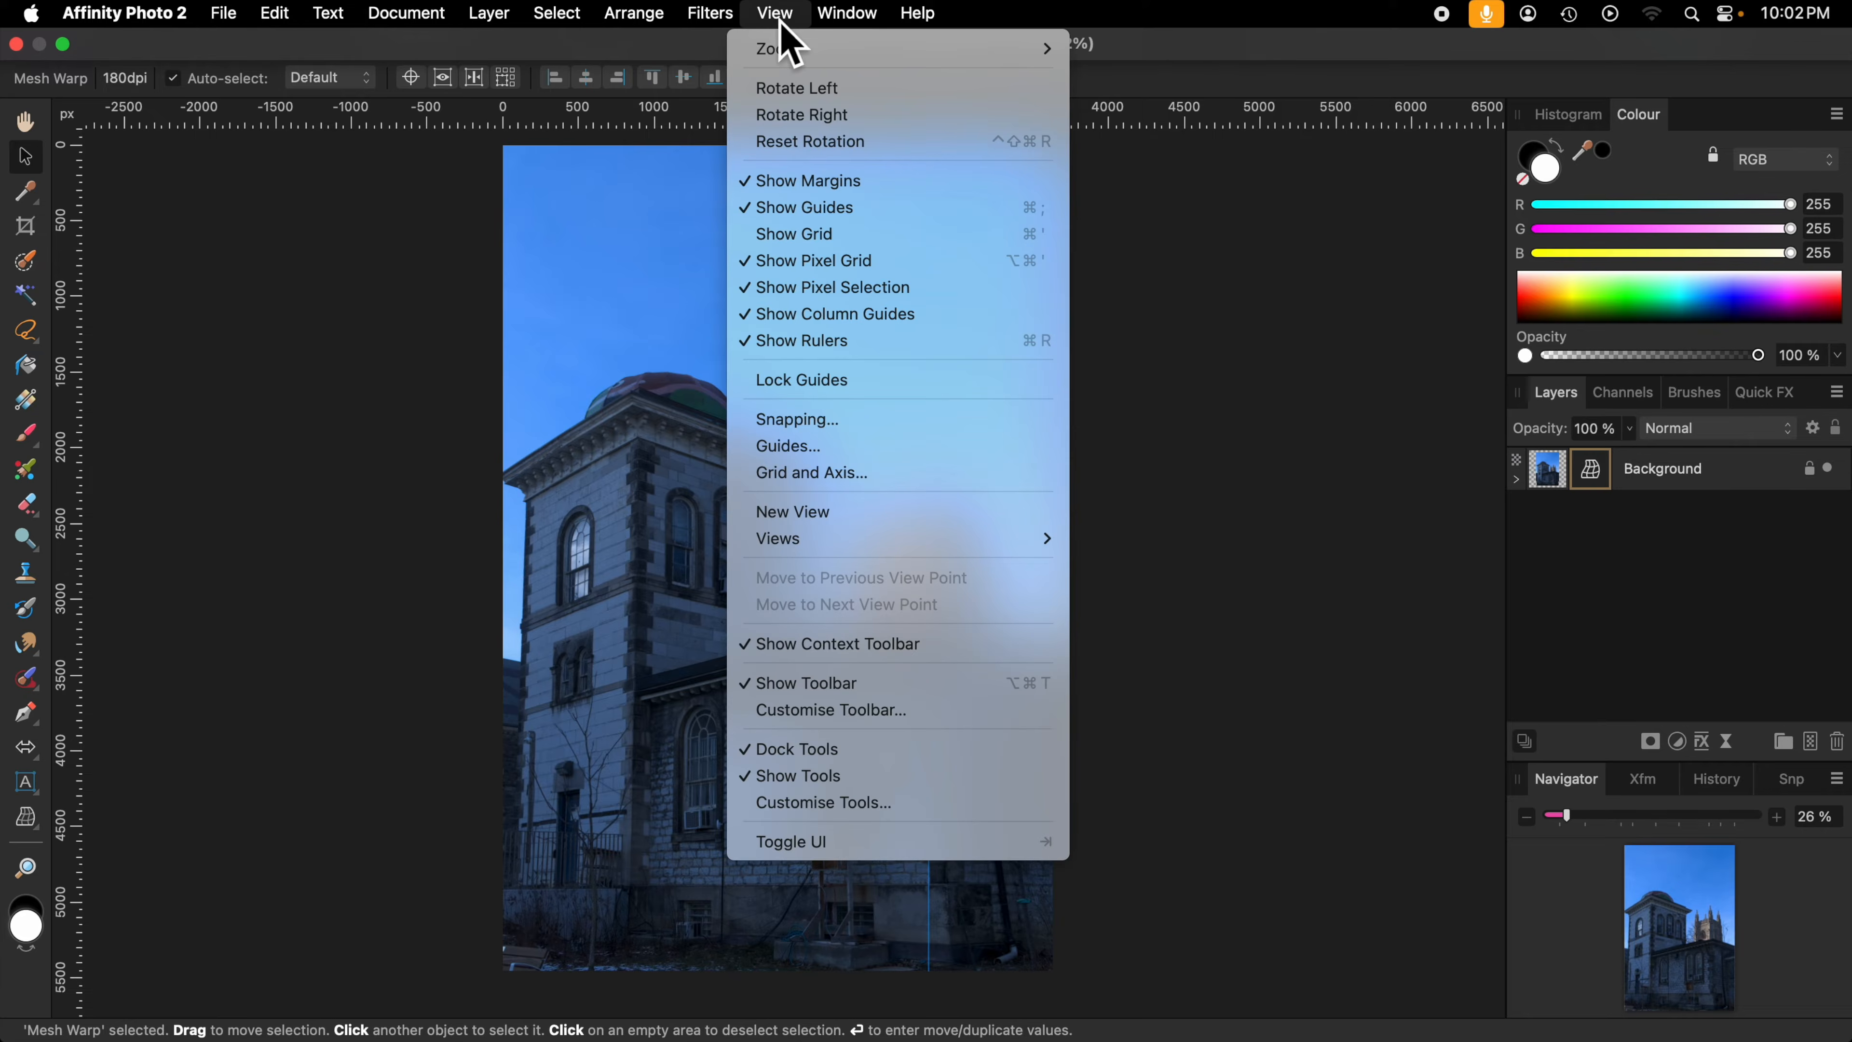
pyautogui.click(785, 447)
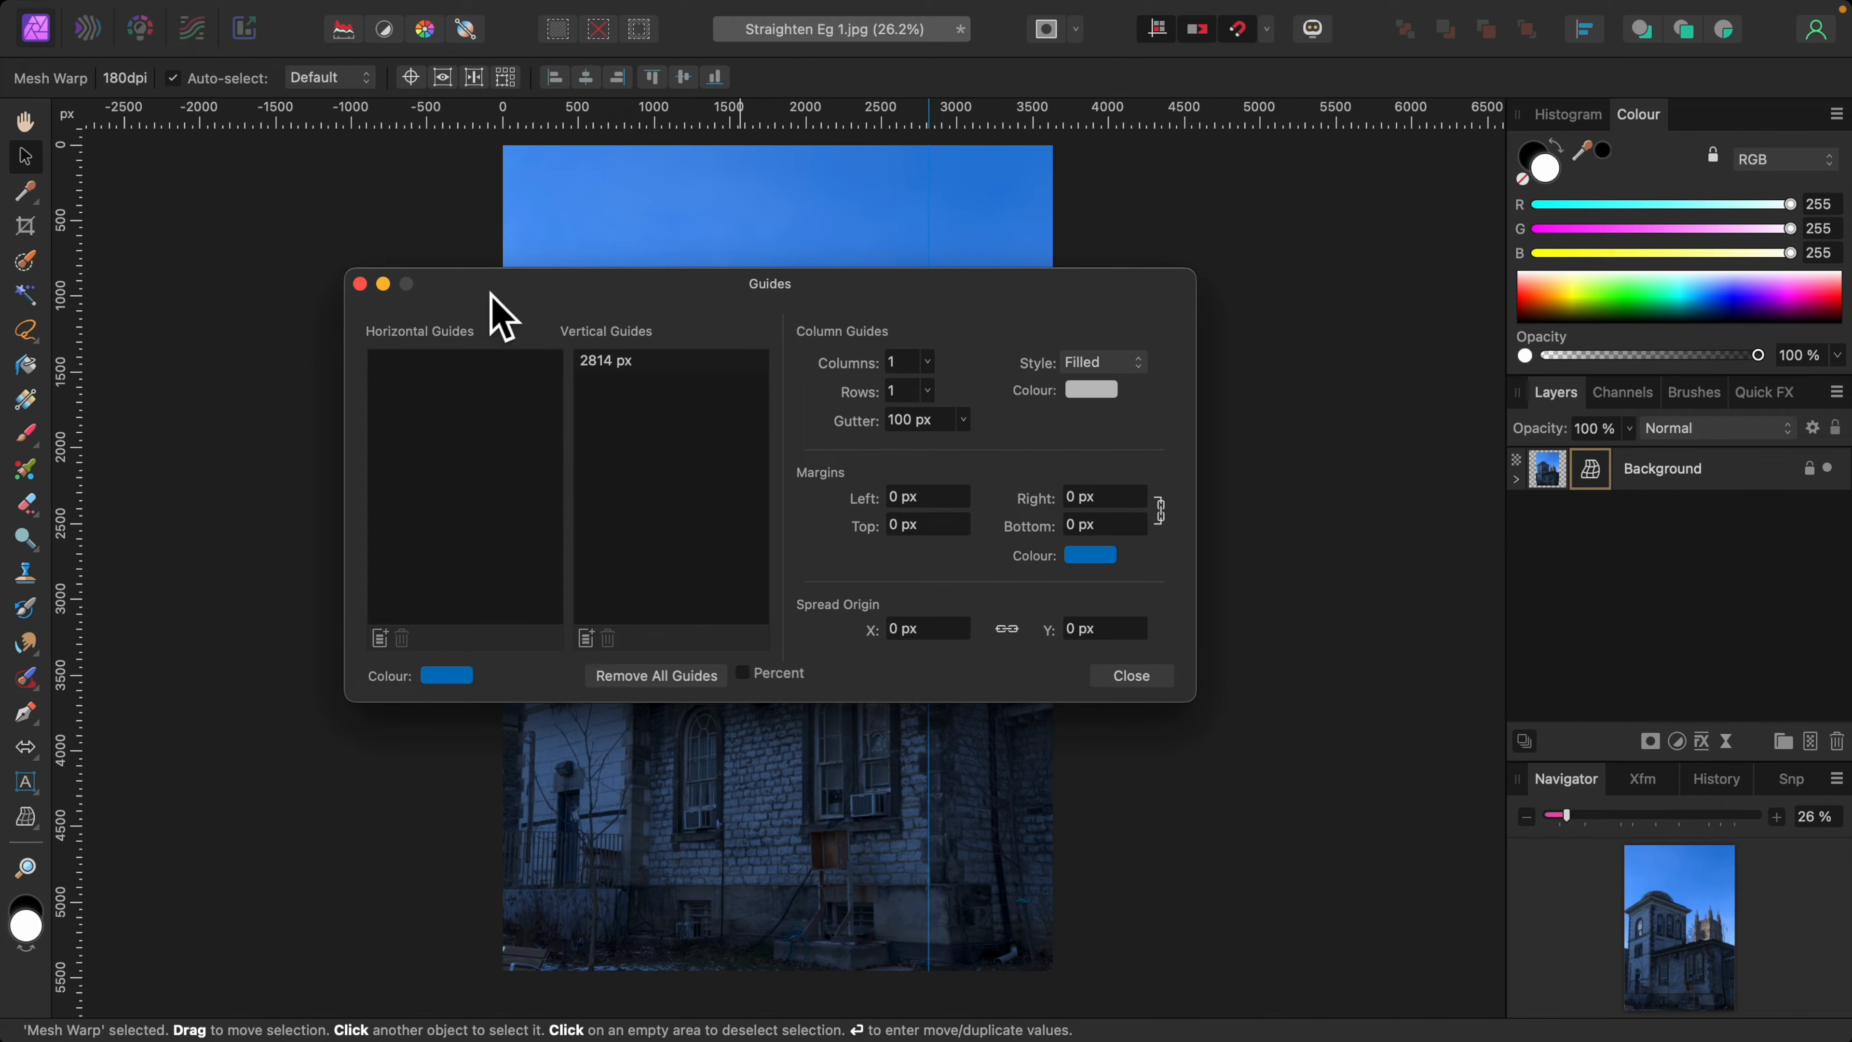
pyautogui.click(448, 678)
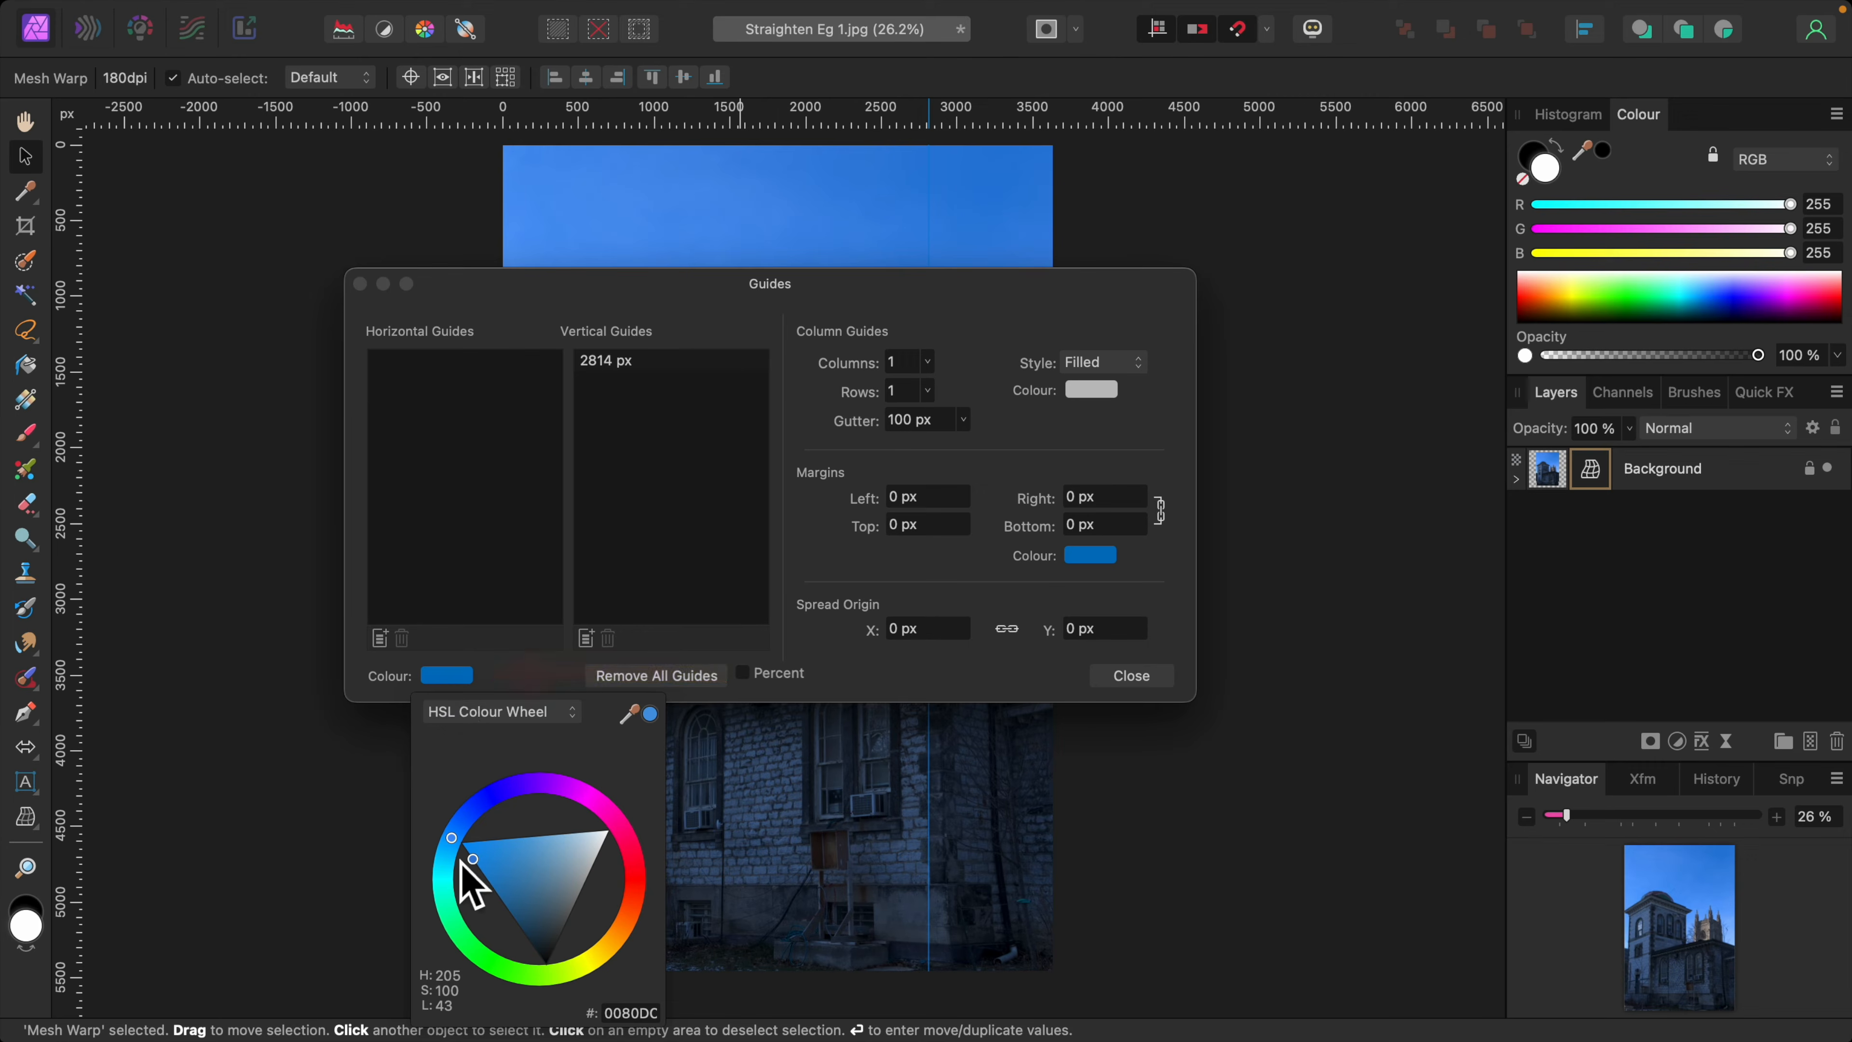
pyautogui.moveTo(452, 868); pyautogui.dragTo(642, 879)
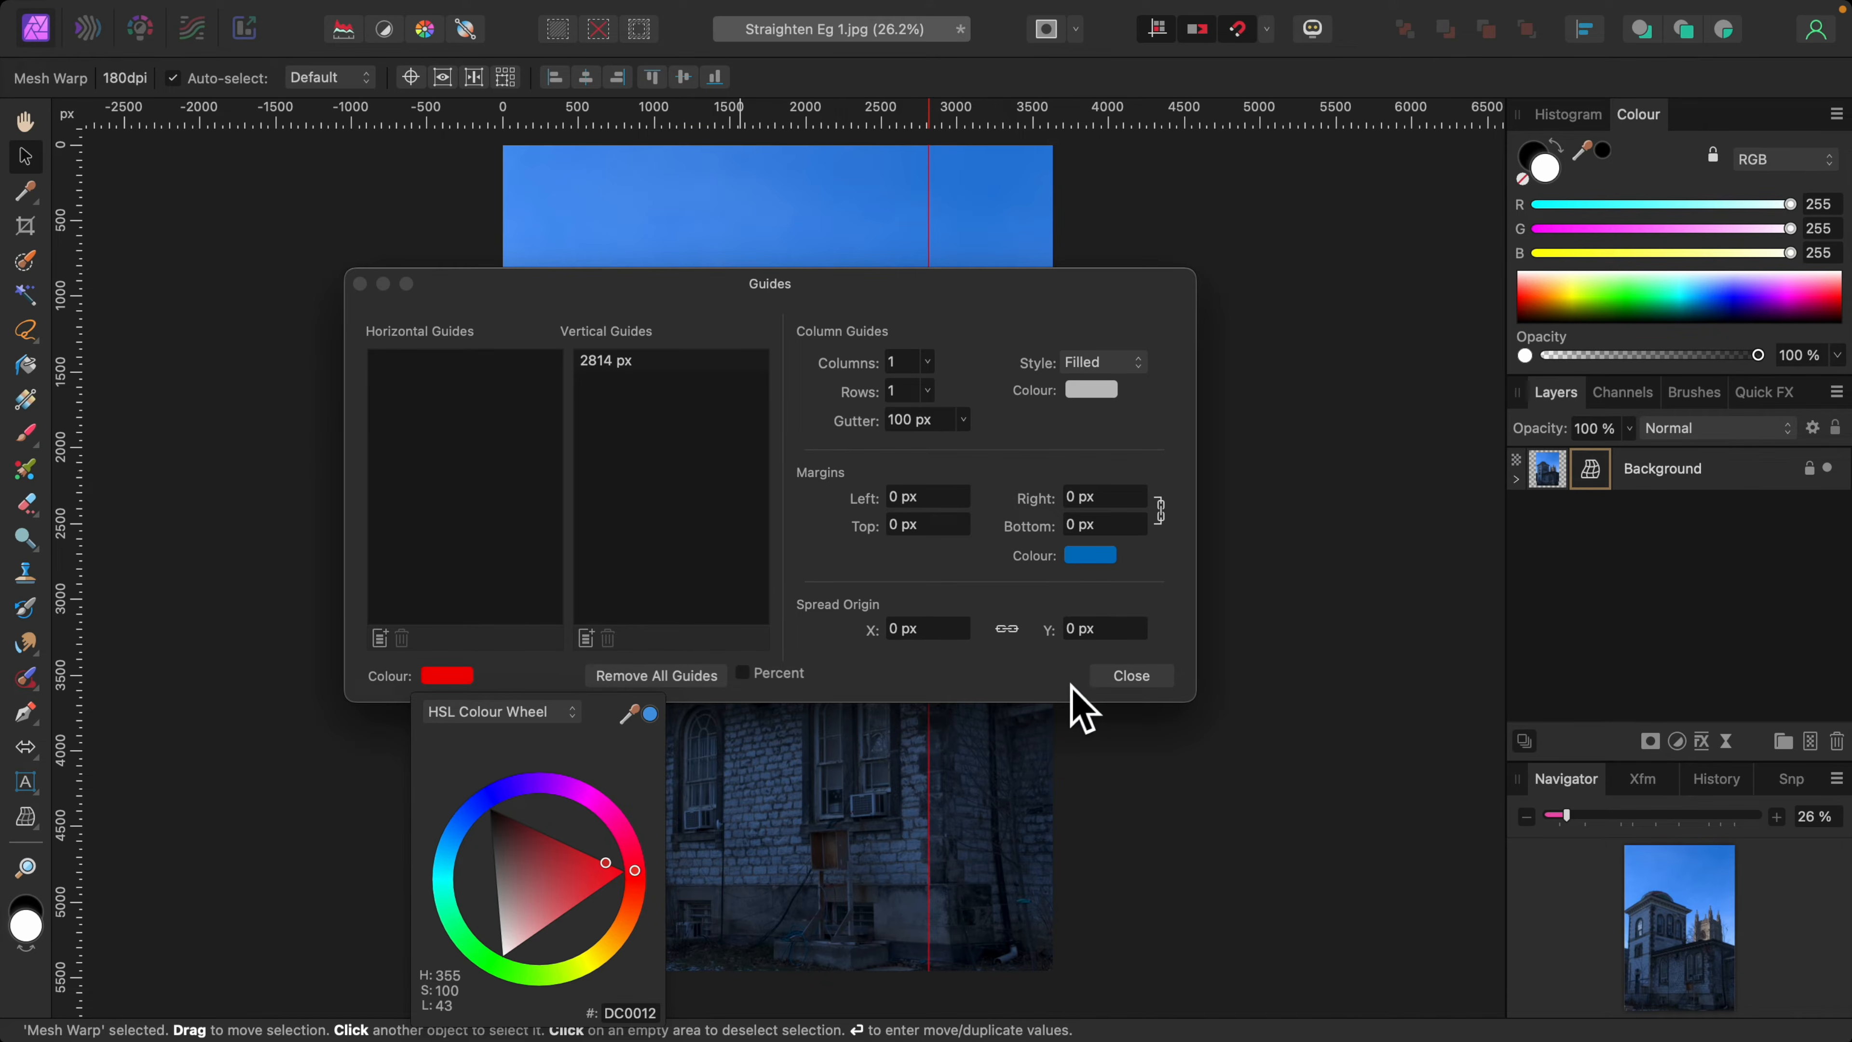
pyautogui.click(1116, 677)
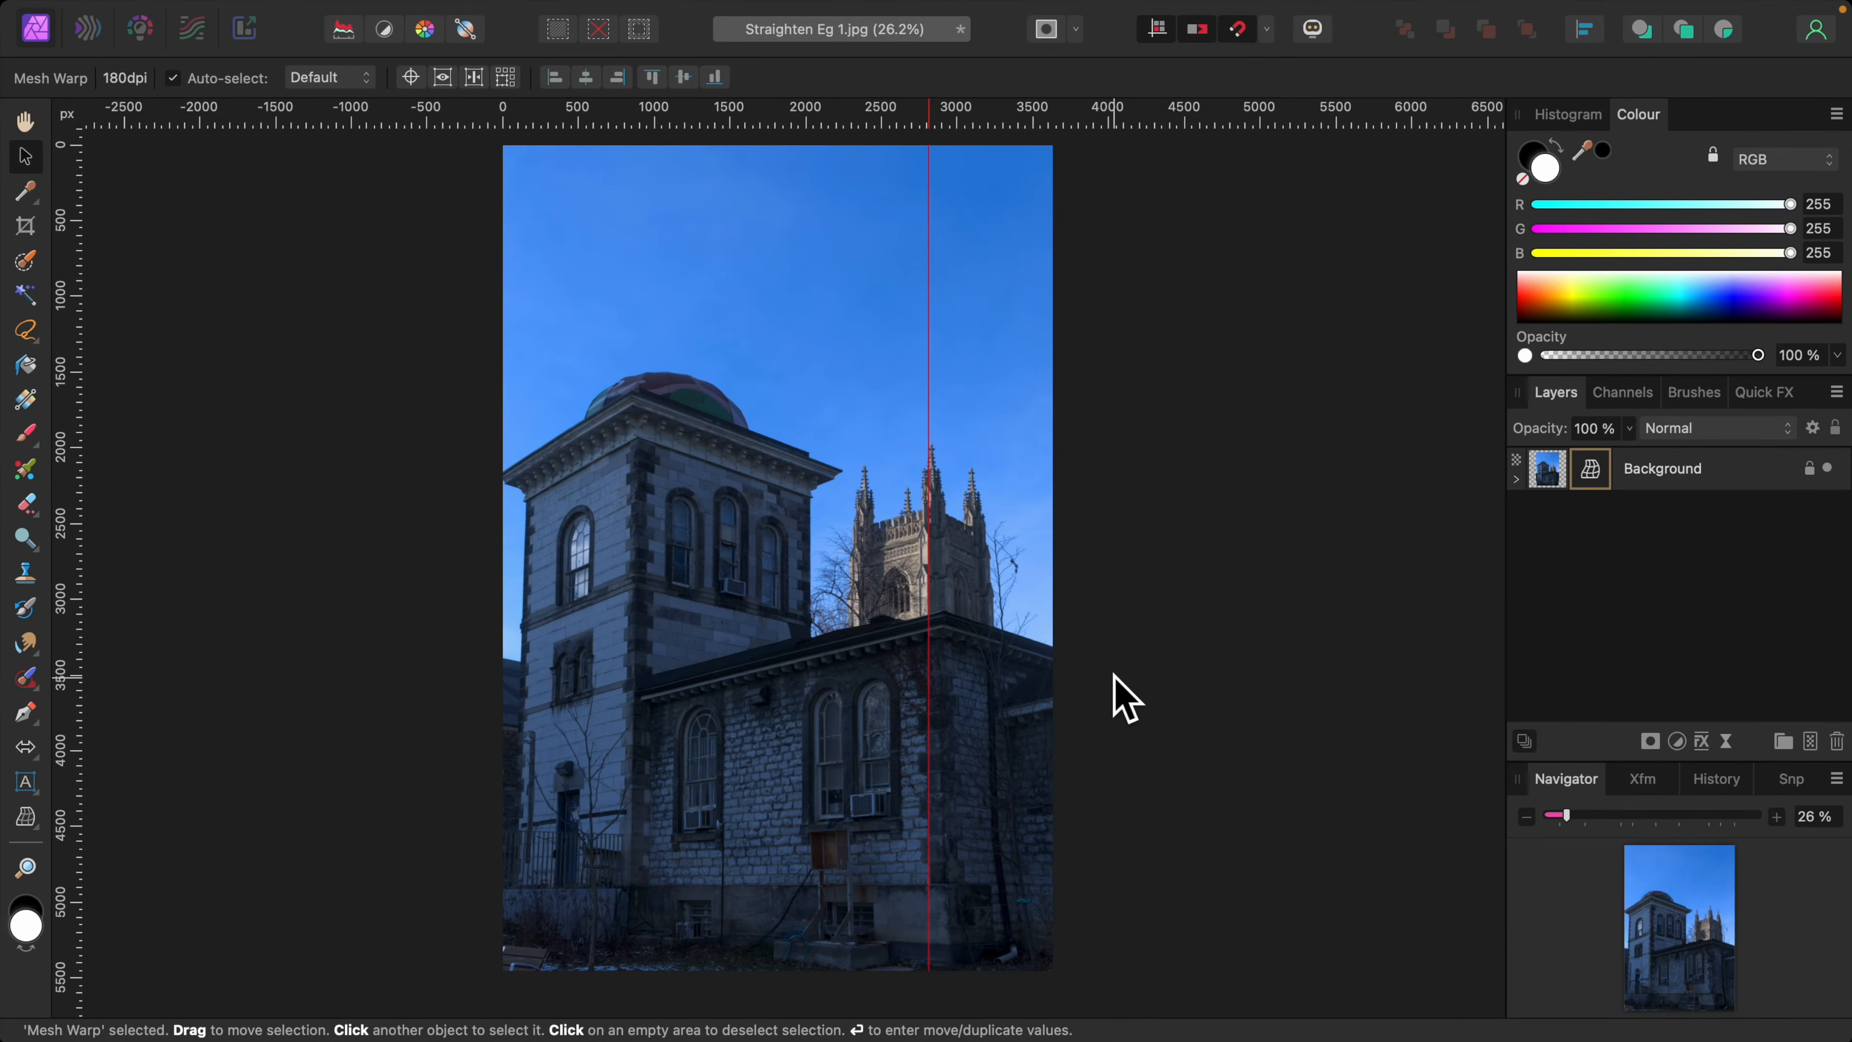
# Place three more vertical guides along the domed tower's right and left edges and the church tower's right edge.
pyautogui.moveTo(948, 497)
pyautogui.mouseDown()
pyautogui.moveTo(1013, 496)
pyautogui.moveTo(938, 496)
pyautogui.mouseUp()
pyautogui.moveTo(72, 420); pyautogui.dragTo(831, 480)
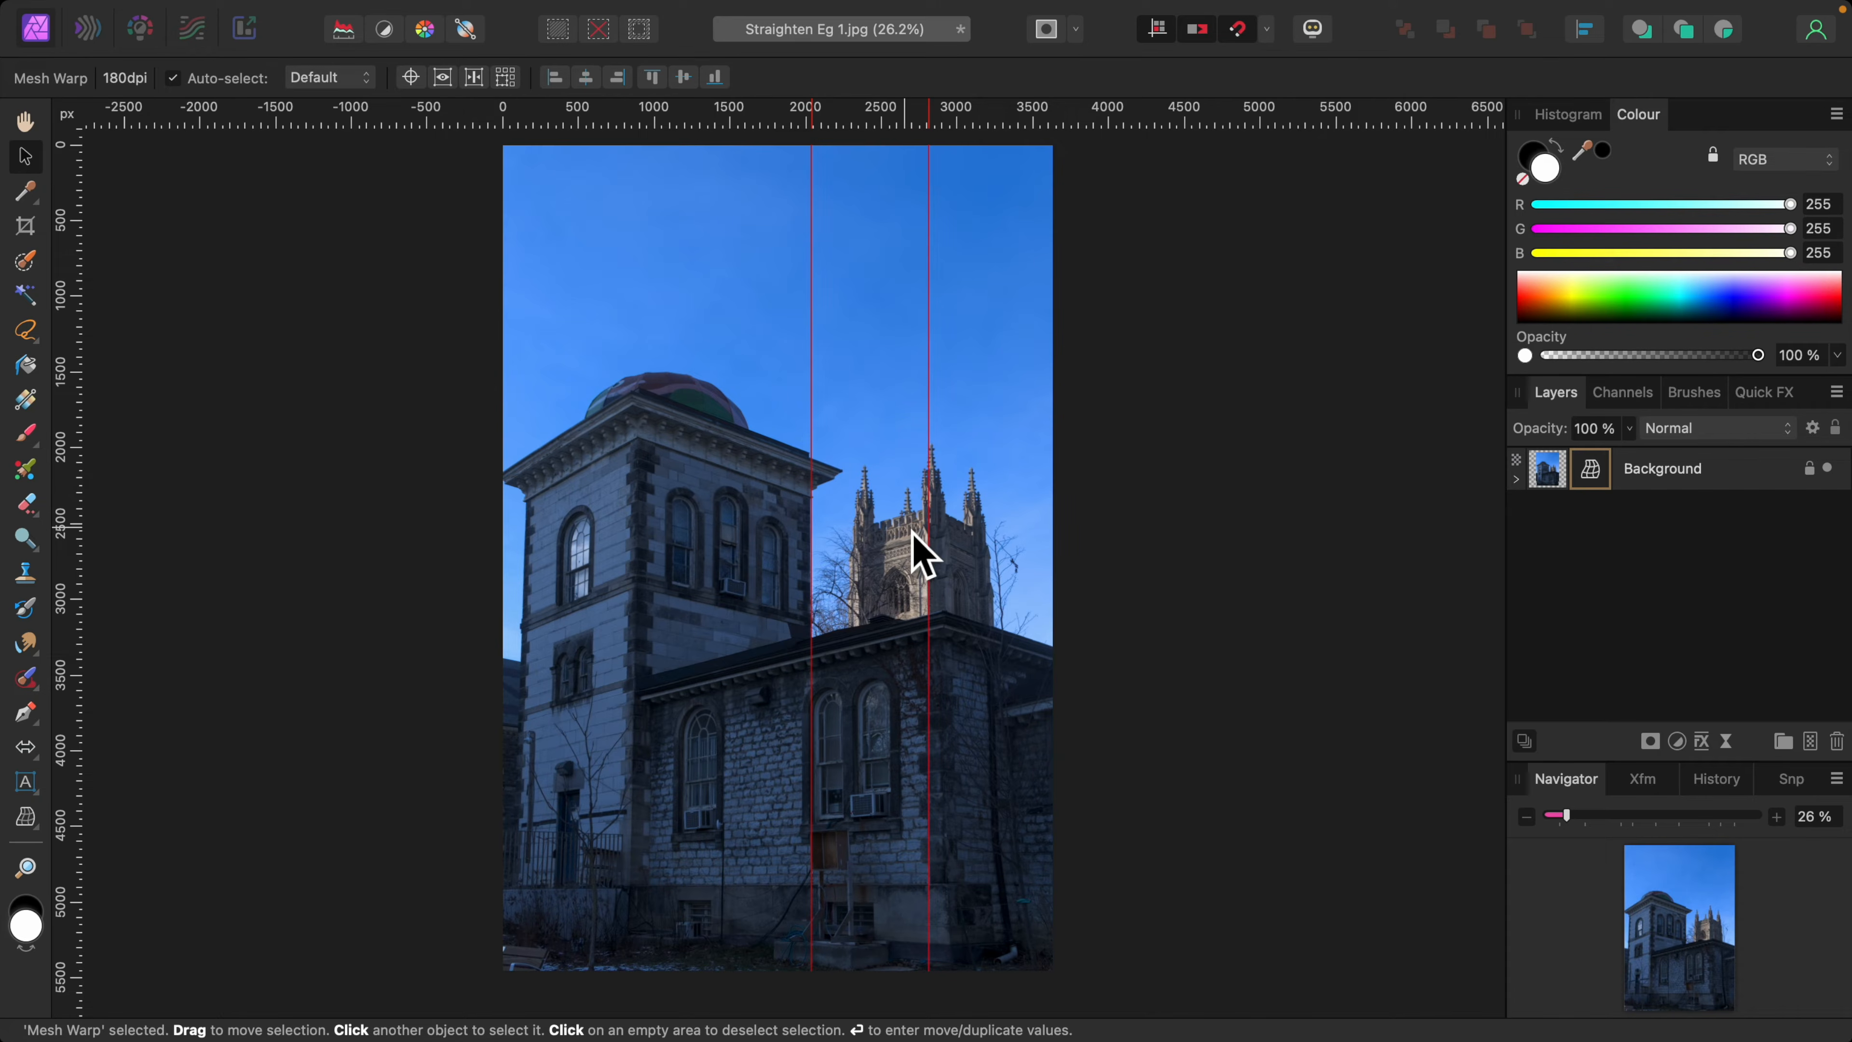
pyautogui.moveTo(74, 418); pyautogui.dragTo(542, 454)
pyautogui.moveTo(75, 455); pyautogui.dragTo(1009, 530)
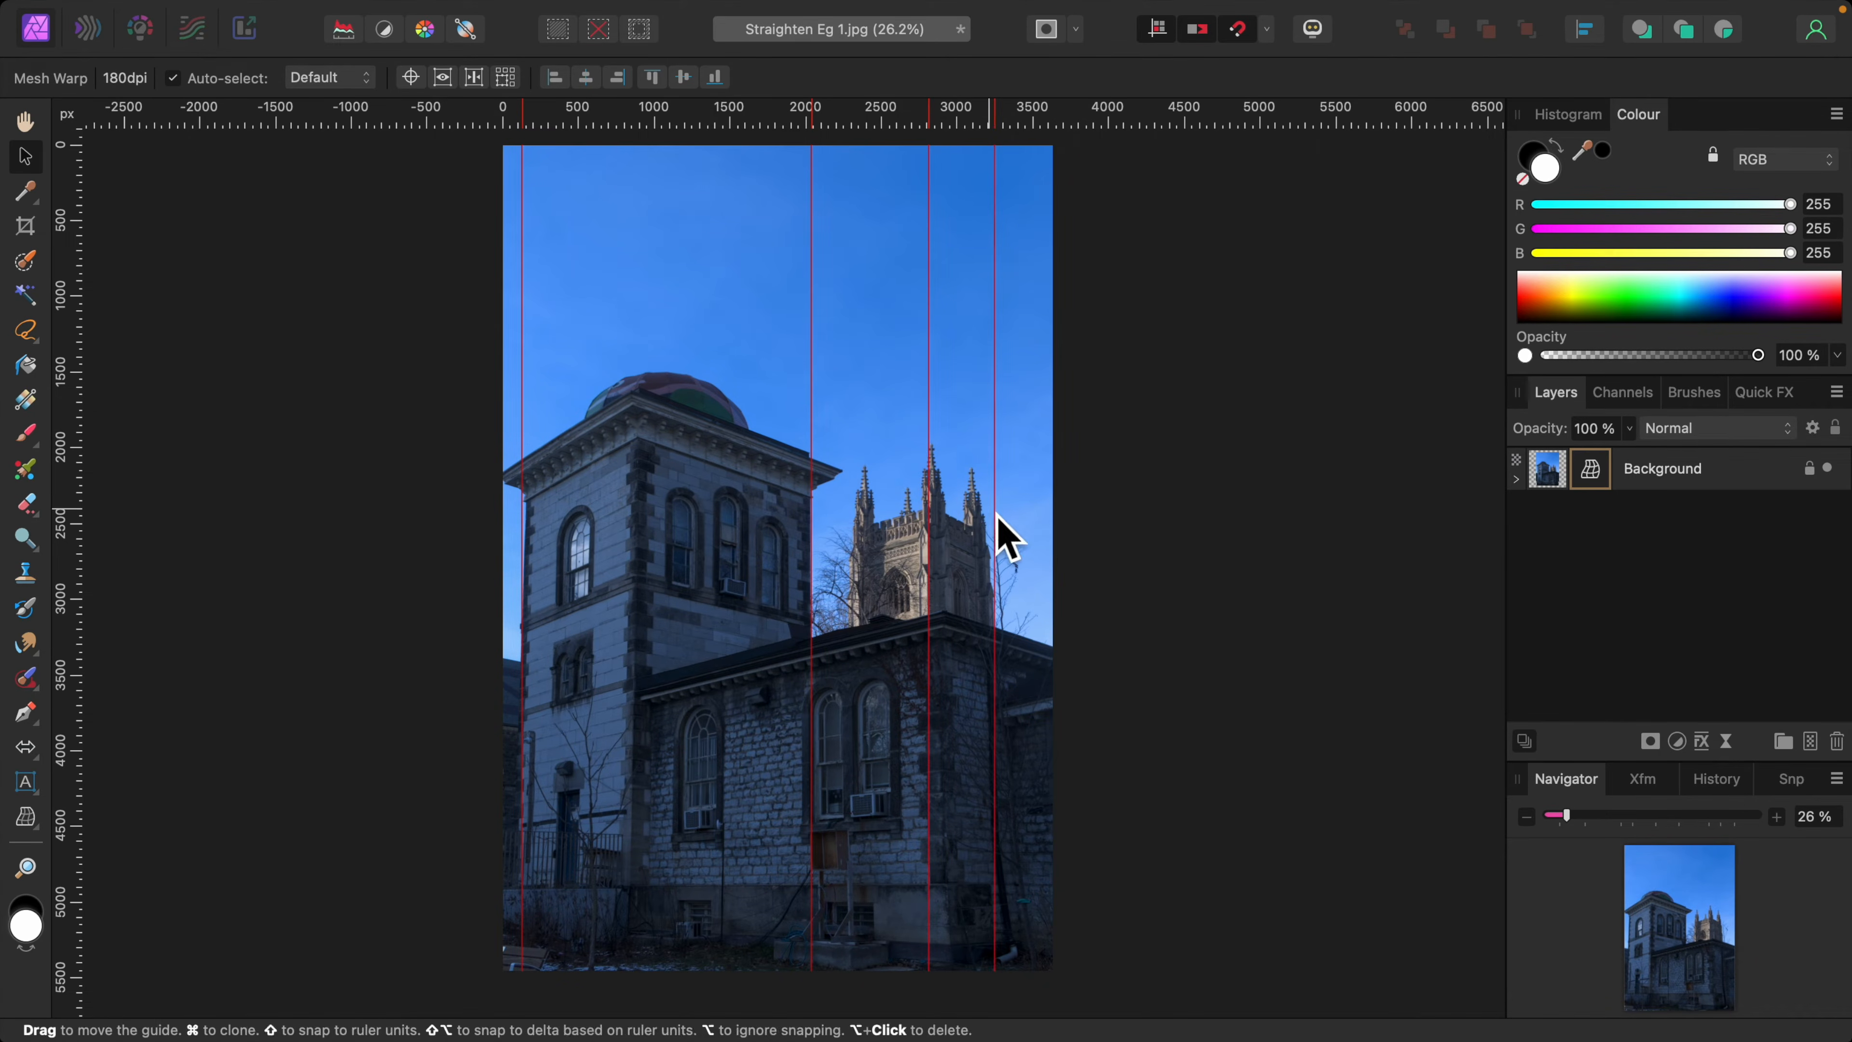
# Place a vertical guide at about 879 px along the domed tower's front corner and a horizontal guide at about 2147 px across its eaves.
pyautogui.moveTo(76, 470); pyautogui.dragTo(656, 520)
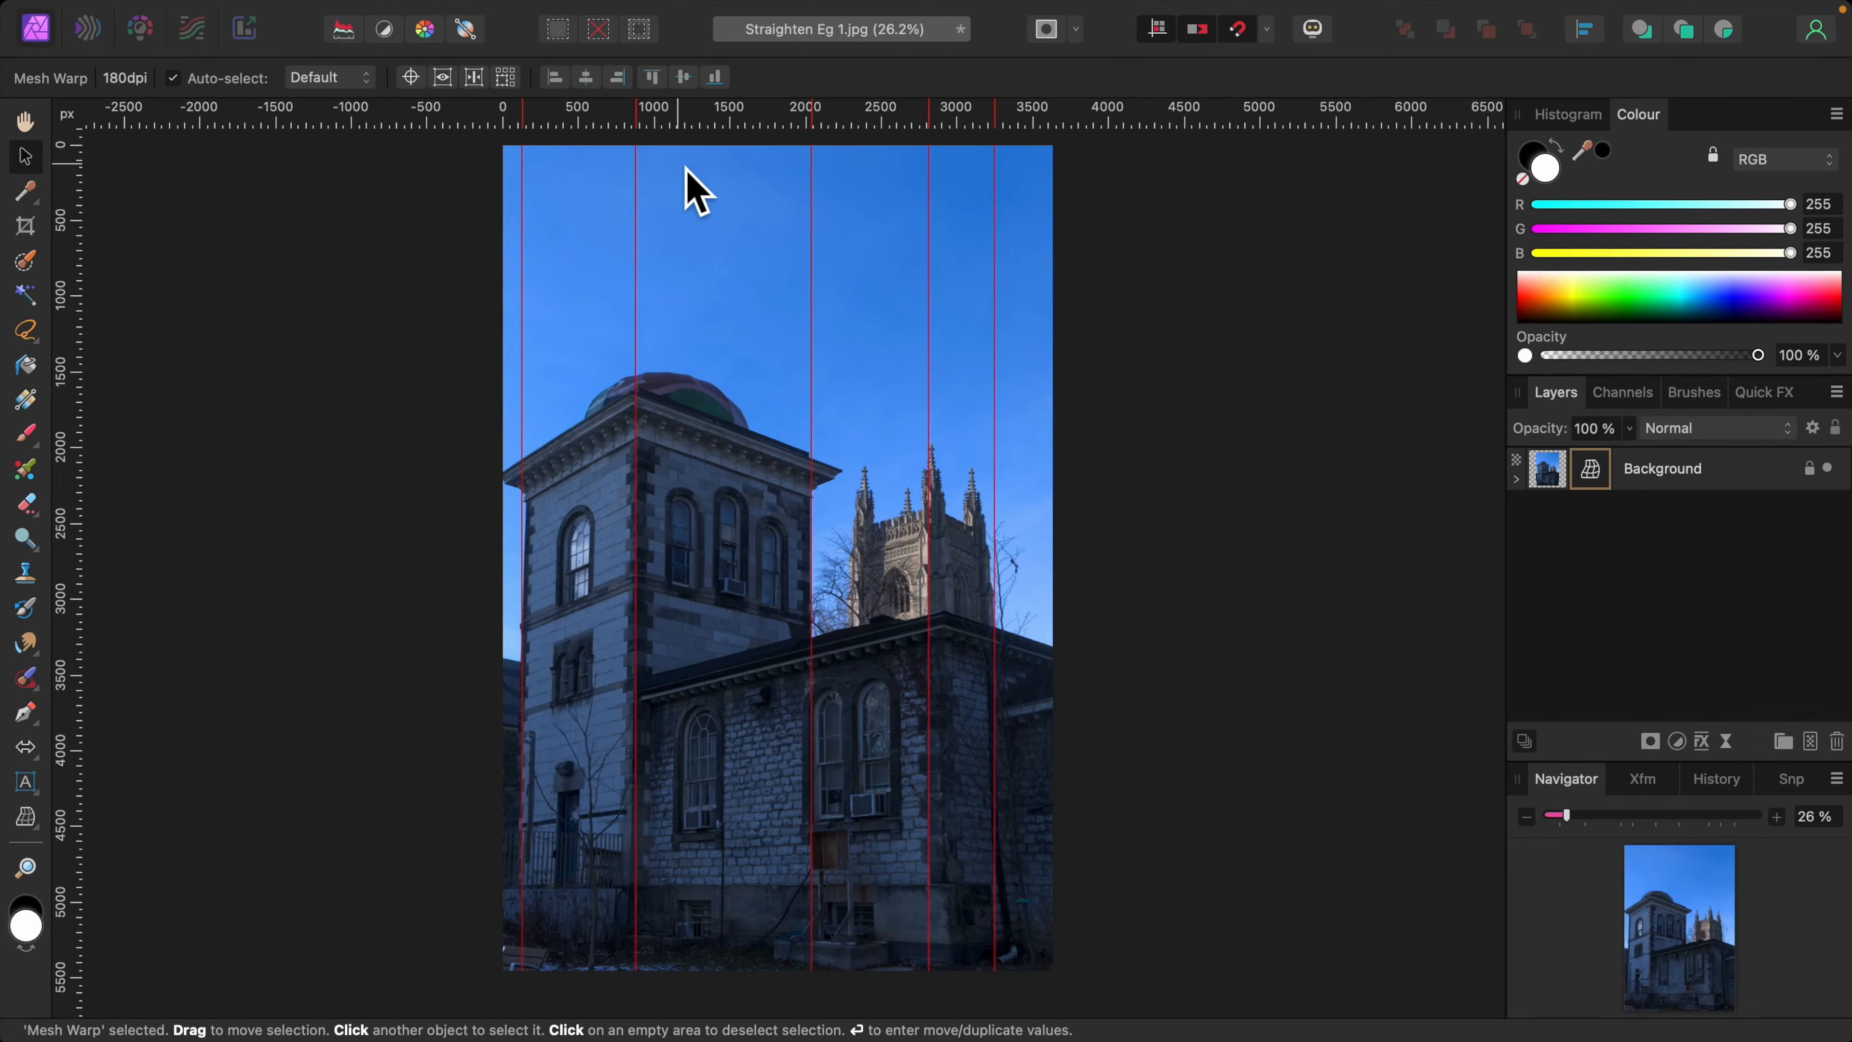
pyautogui.moveTo(675, 117); pyautogui.dragTo(711, 490)
# Reopen the Mesh Warp filter nested under the Background layer and pull both upper mesh corners slightly further outward.
pyautogui.click(1515, 481)
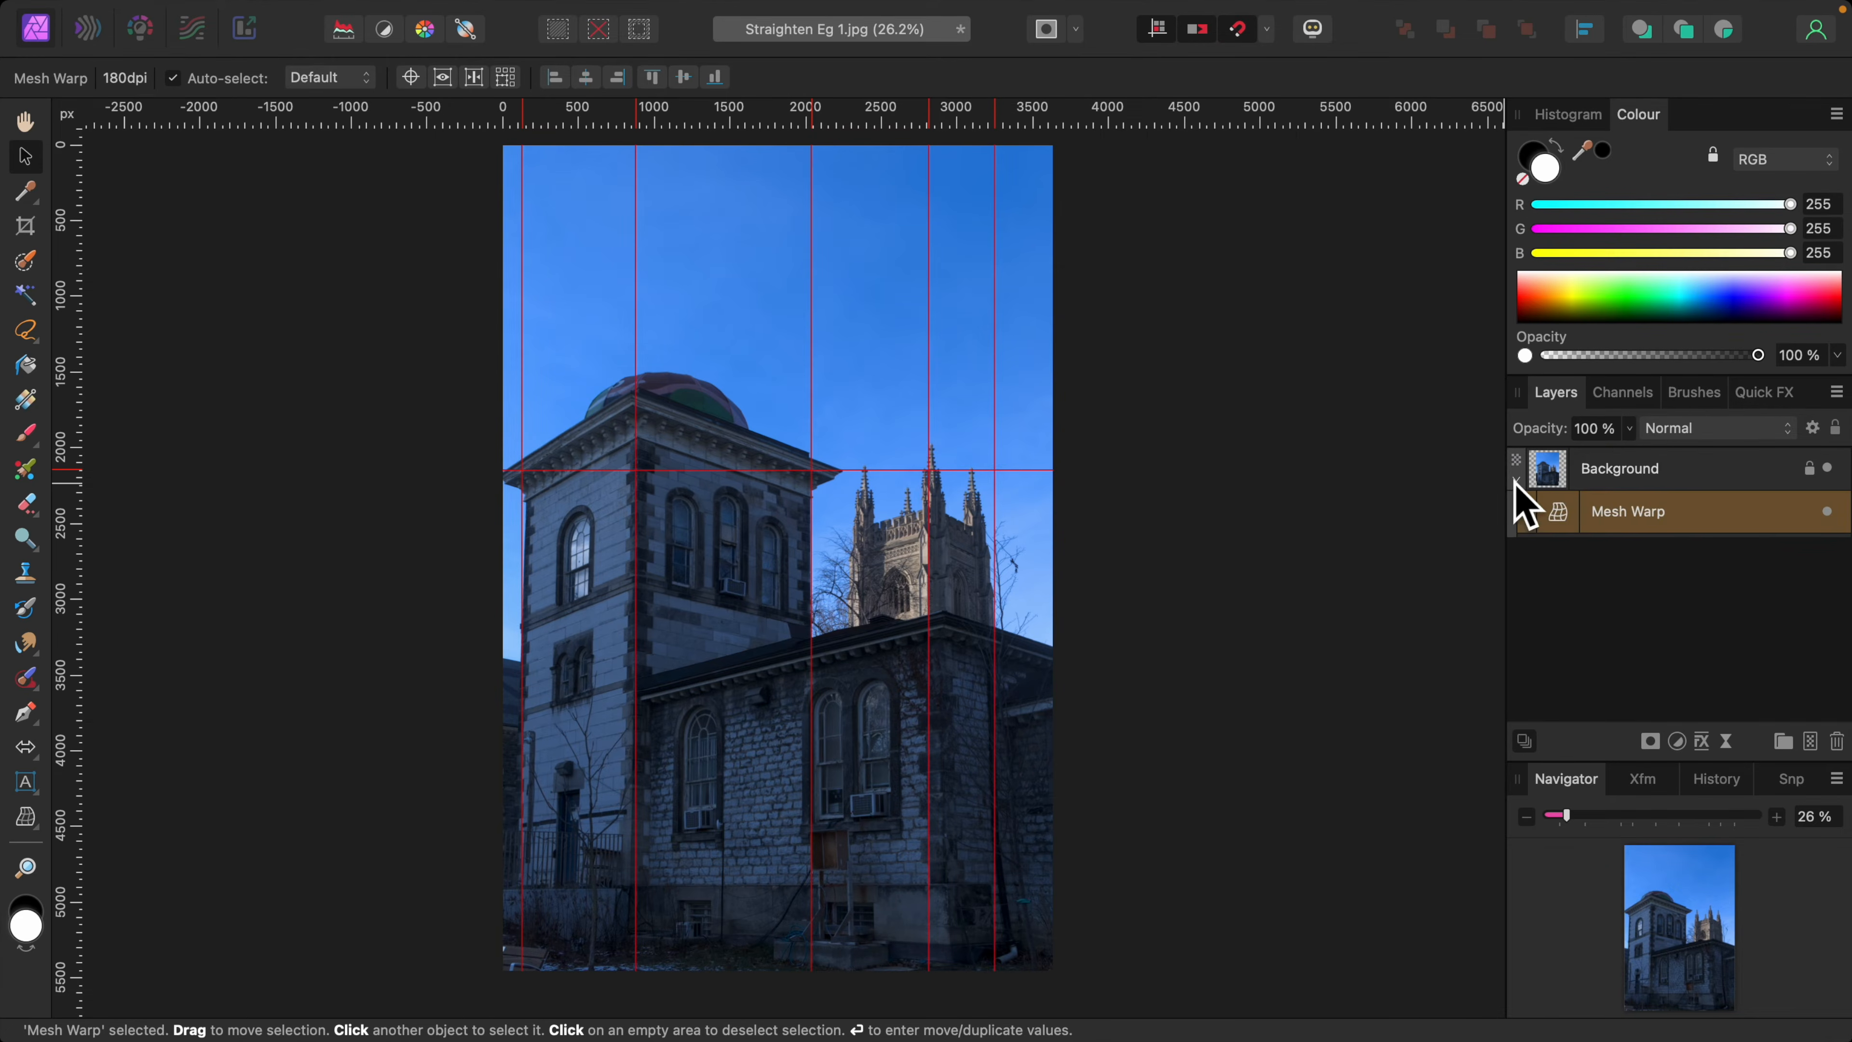
pyautogui.click(1567, 522)
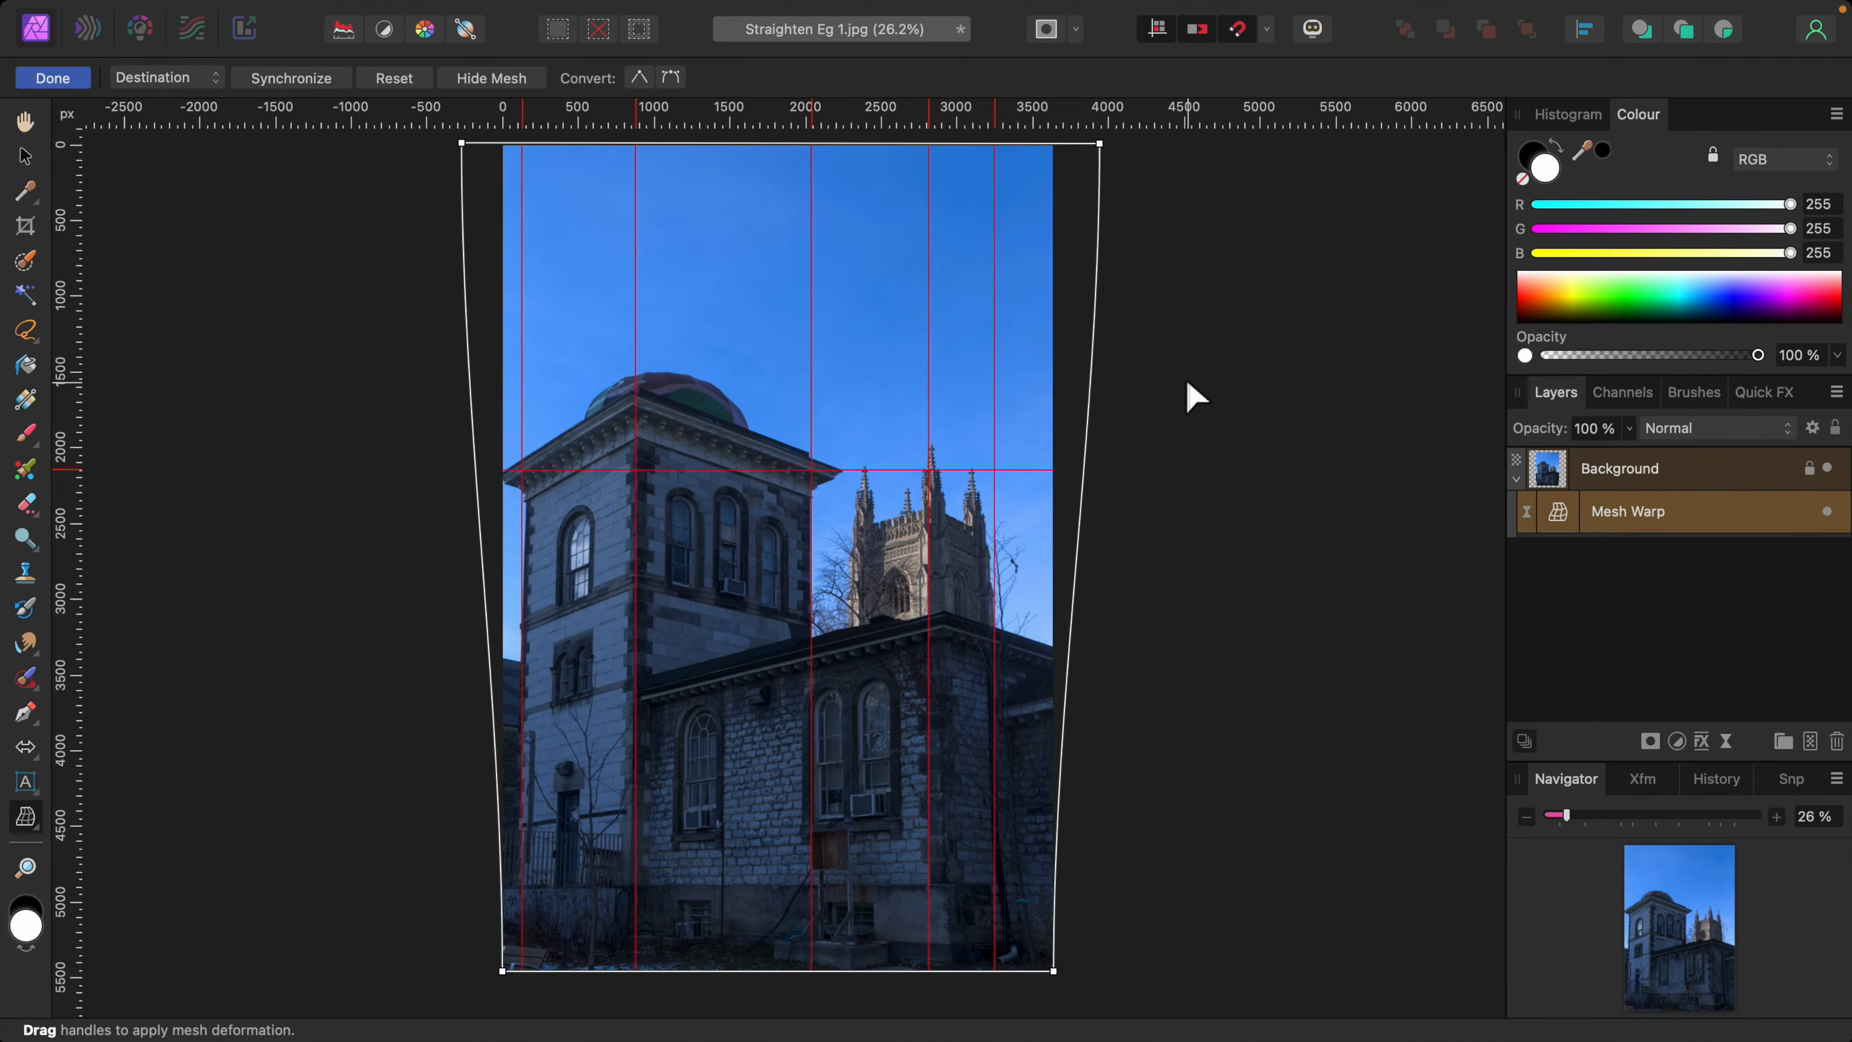
pyautogui.click(461, 144)
pyautogui.moveTo(461, 144); pyautogui.dragTo(456, 143)
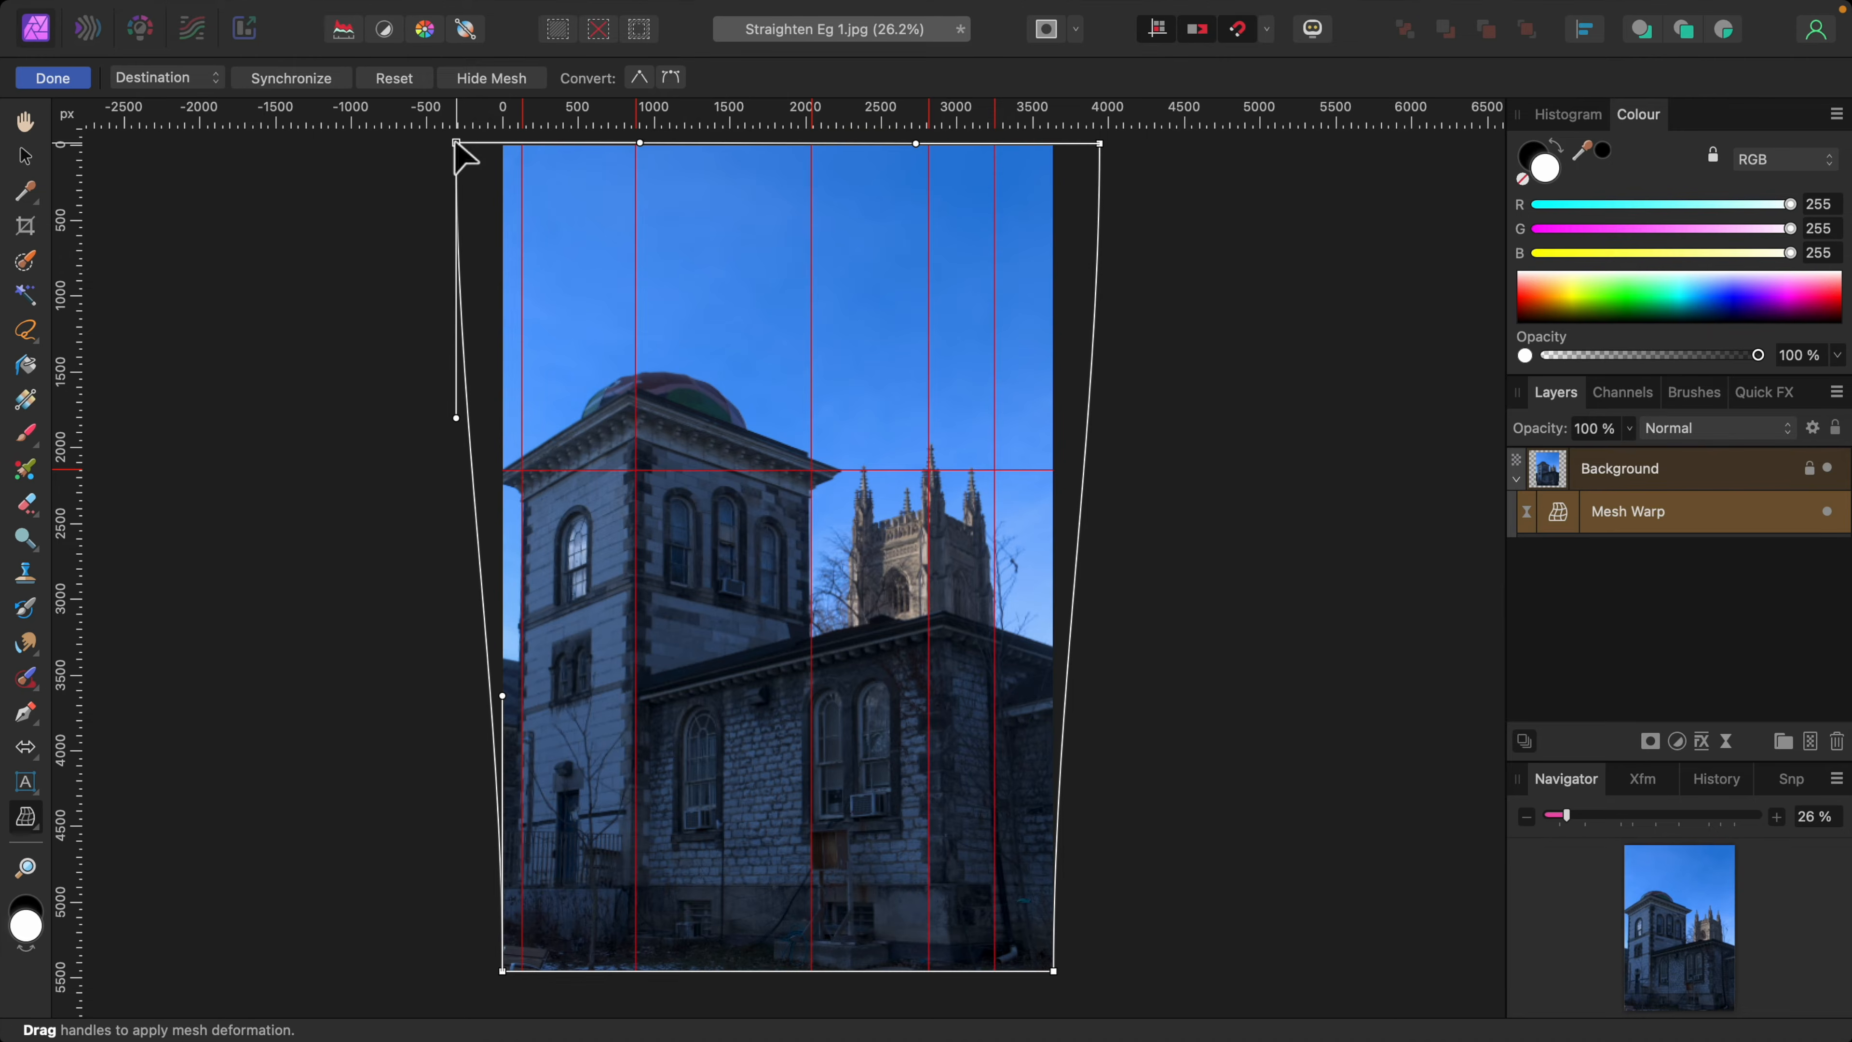
pyautogui.moveTo(1096, 144); pyautogui.dragTo(1103, 141)
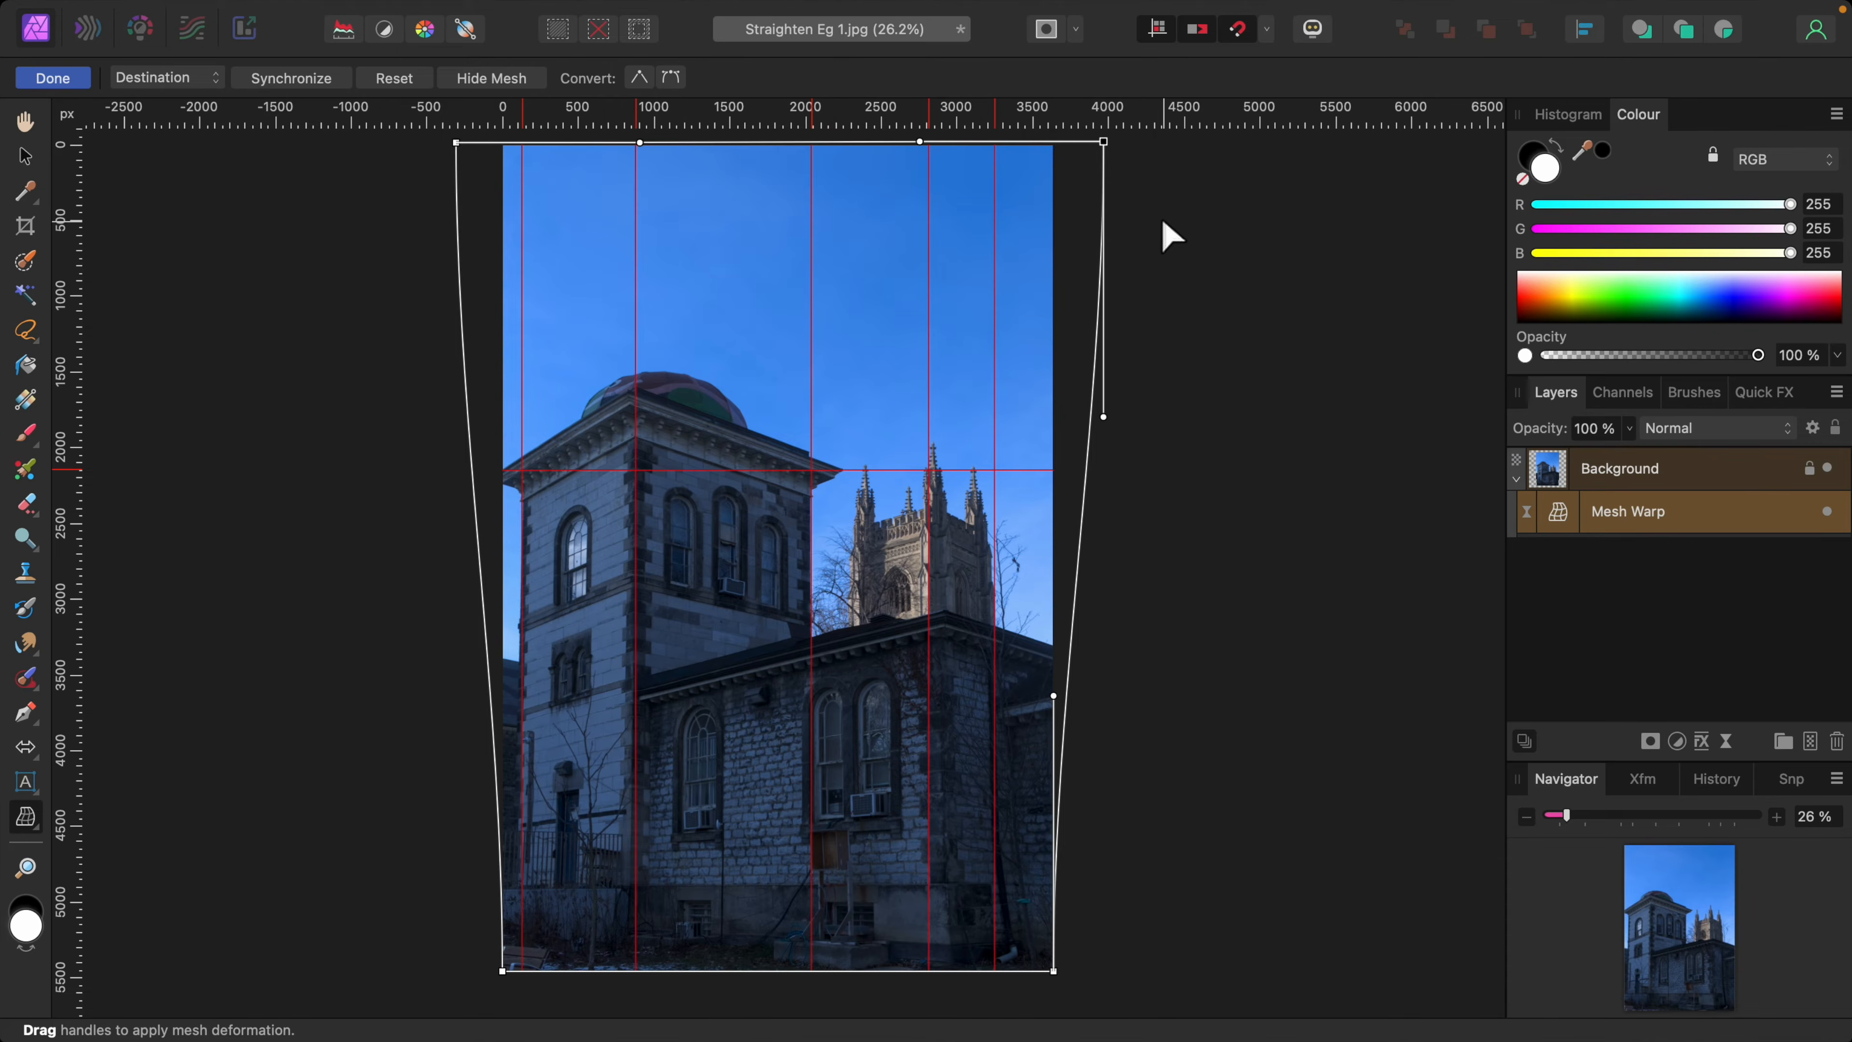
pyautogui.click(24, 155)
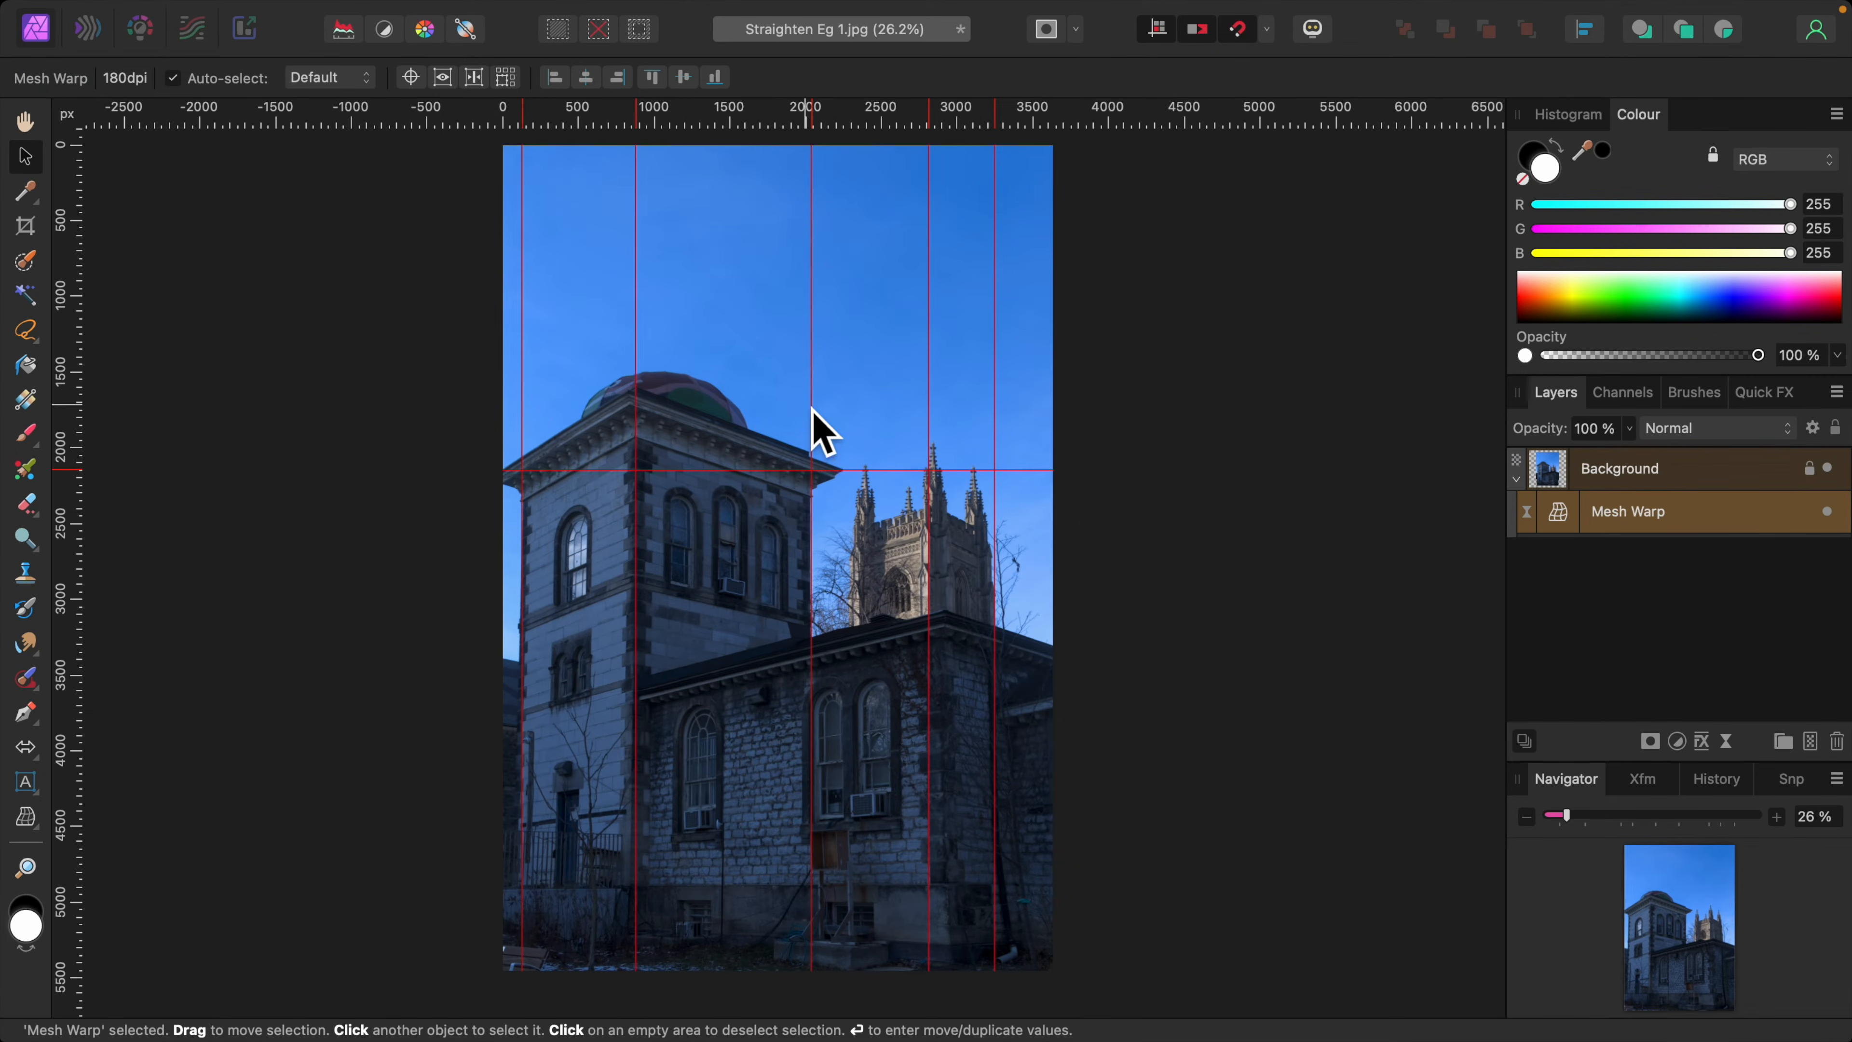
# Reopen the Mesh Warp filter from its layer to view the editable mesh, and close it again.
pyautogui.moveTo(828, 425)
pyautogui.mouseDown()
pyautogui.moveTo(881, 426)
pyautogui.moveTo(826, 411)
pyautogui.mouseUp()
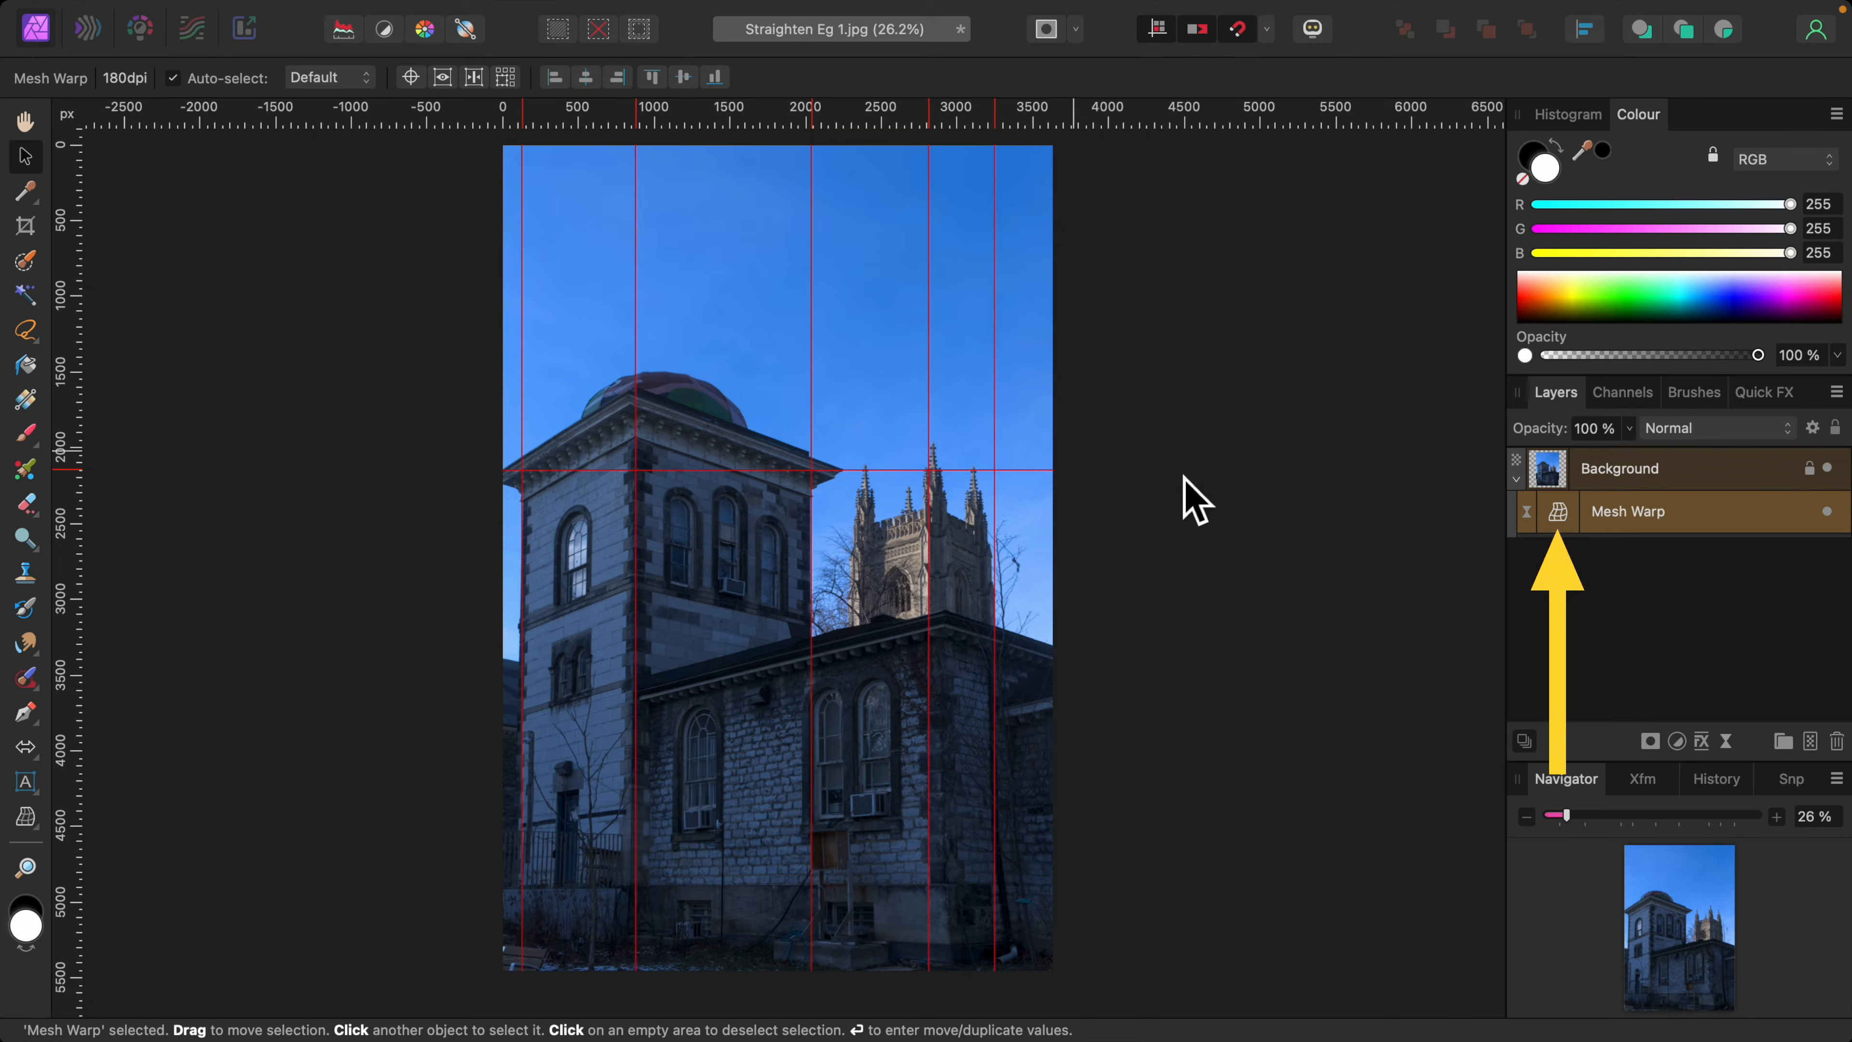
pyautogui.click(1561, 516)
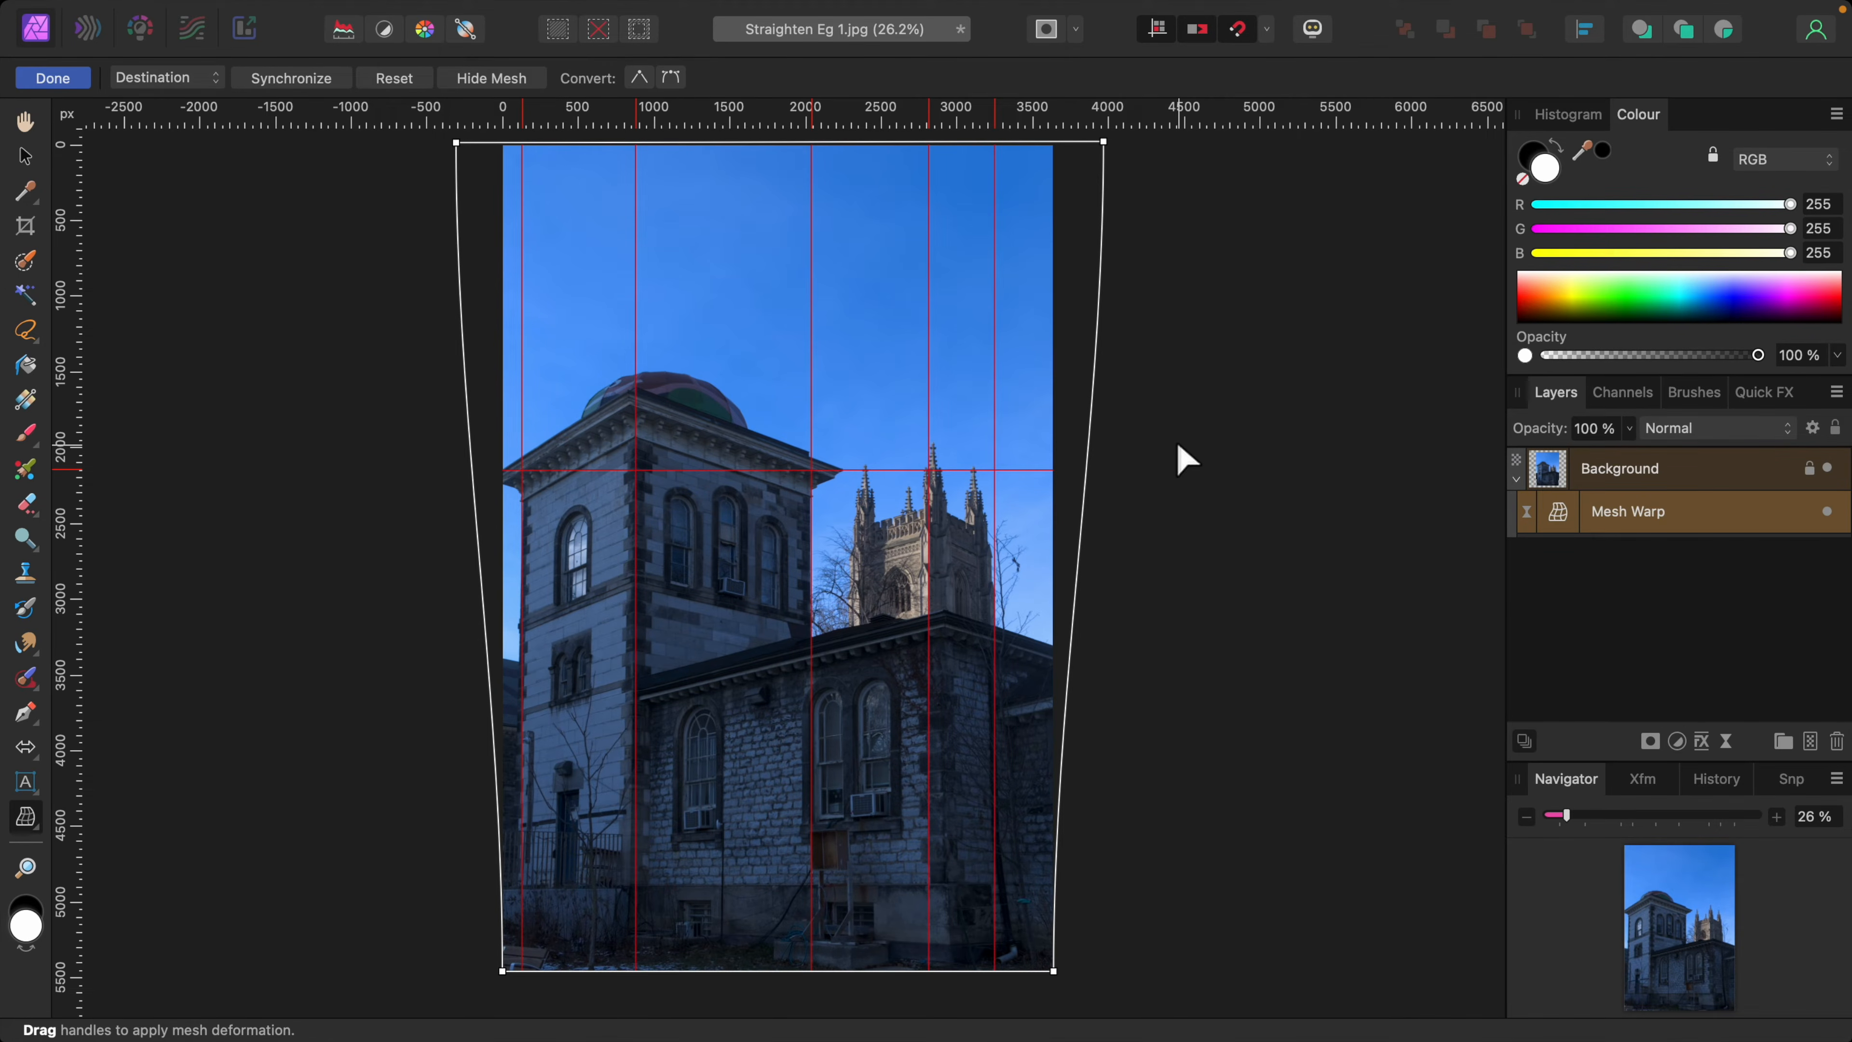
pyautogui.click(51, 78)
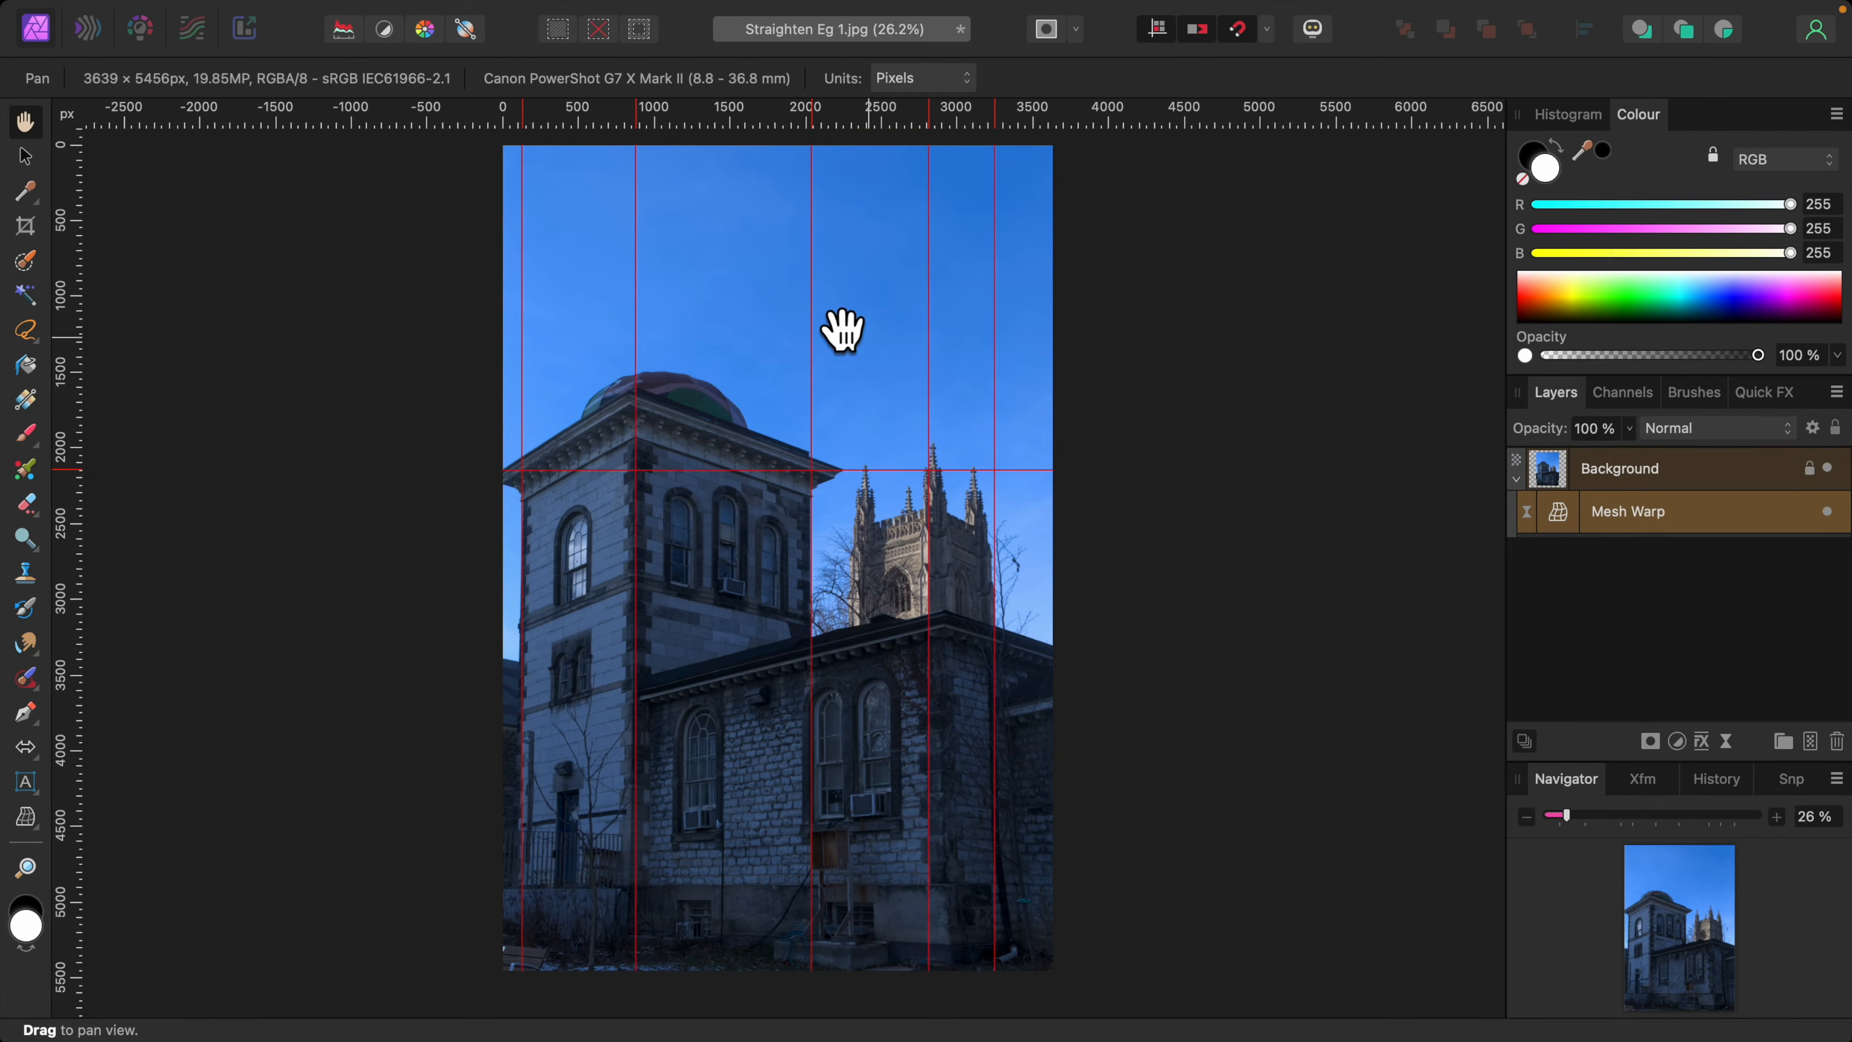
# Remove the two vertical guides at the church tower's right edge and central spire by pulling them off the photo.
pyautogui.click(33, 166)
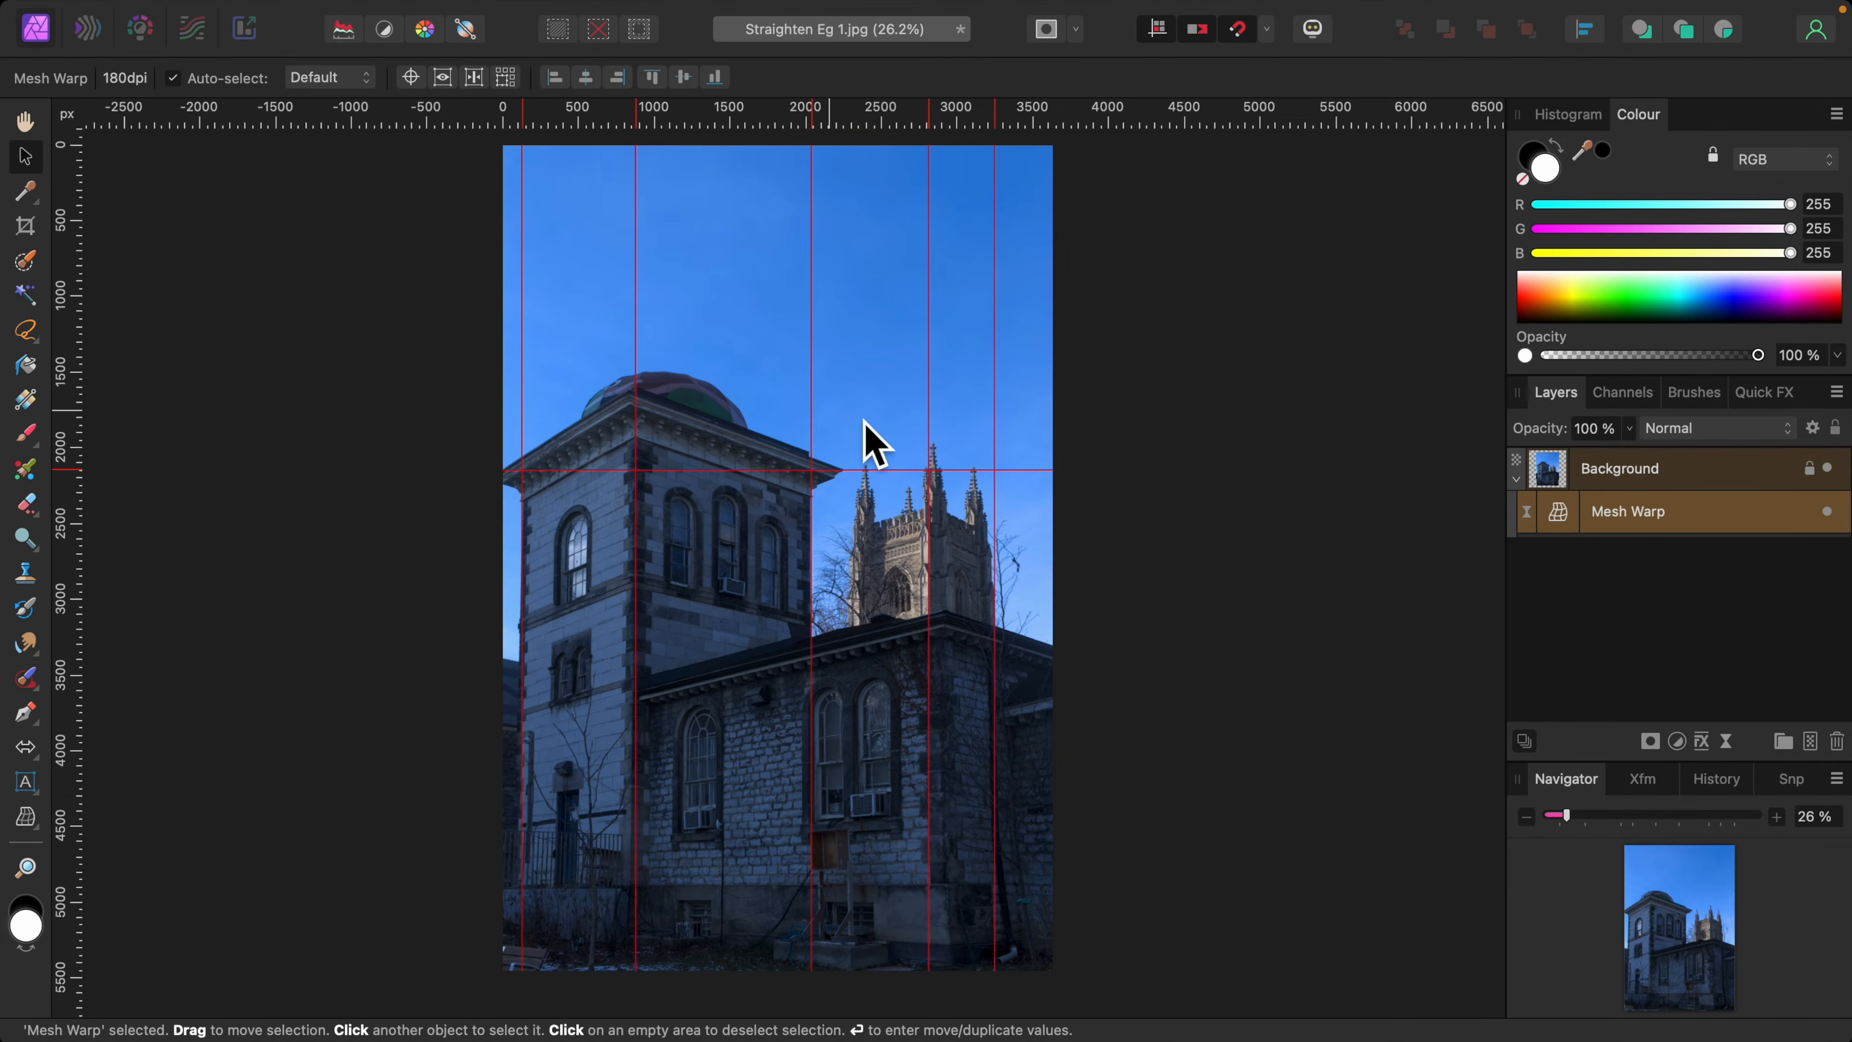
pyautogui.moveTo(996, 455); pyautogui.dragTo(1209, 460)
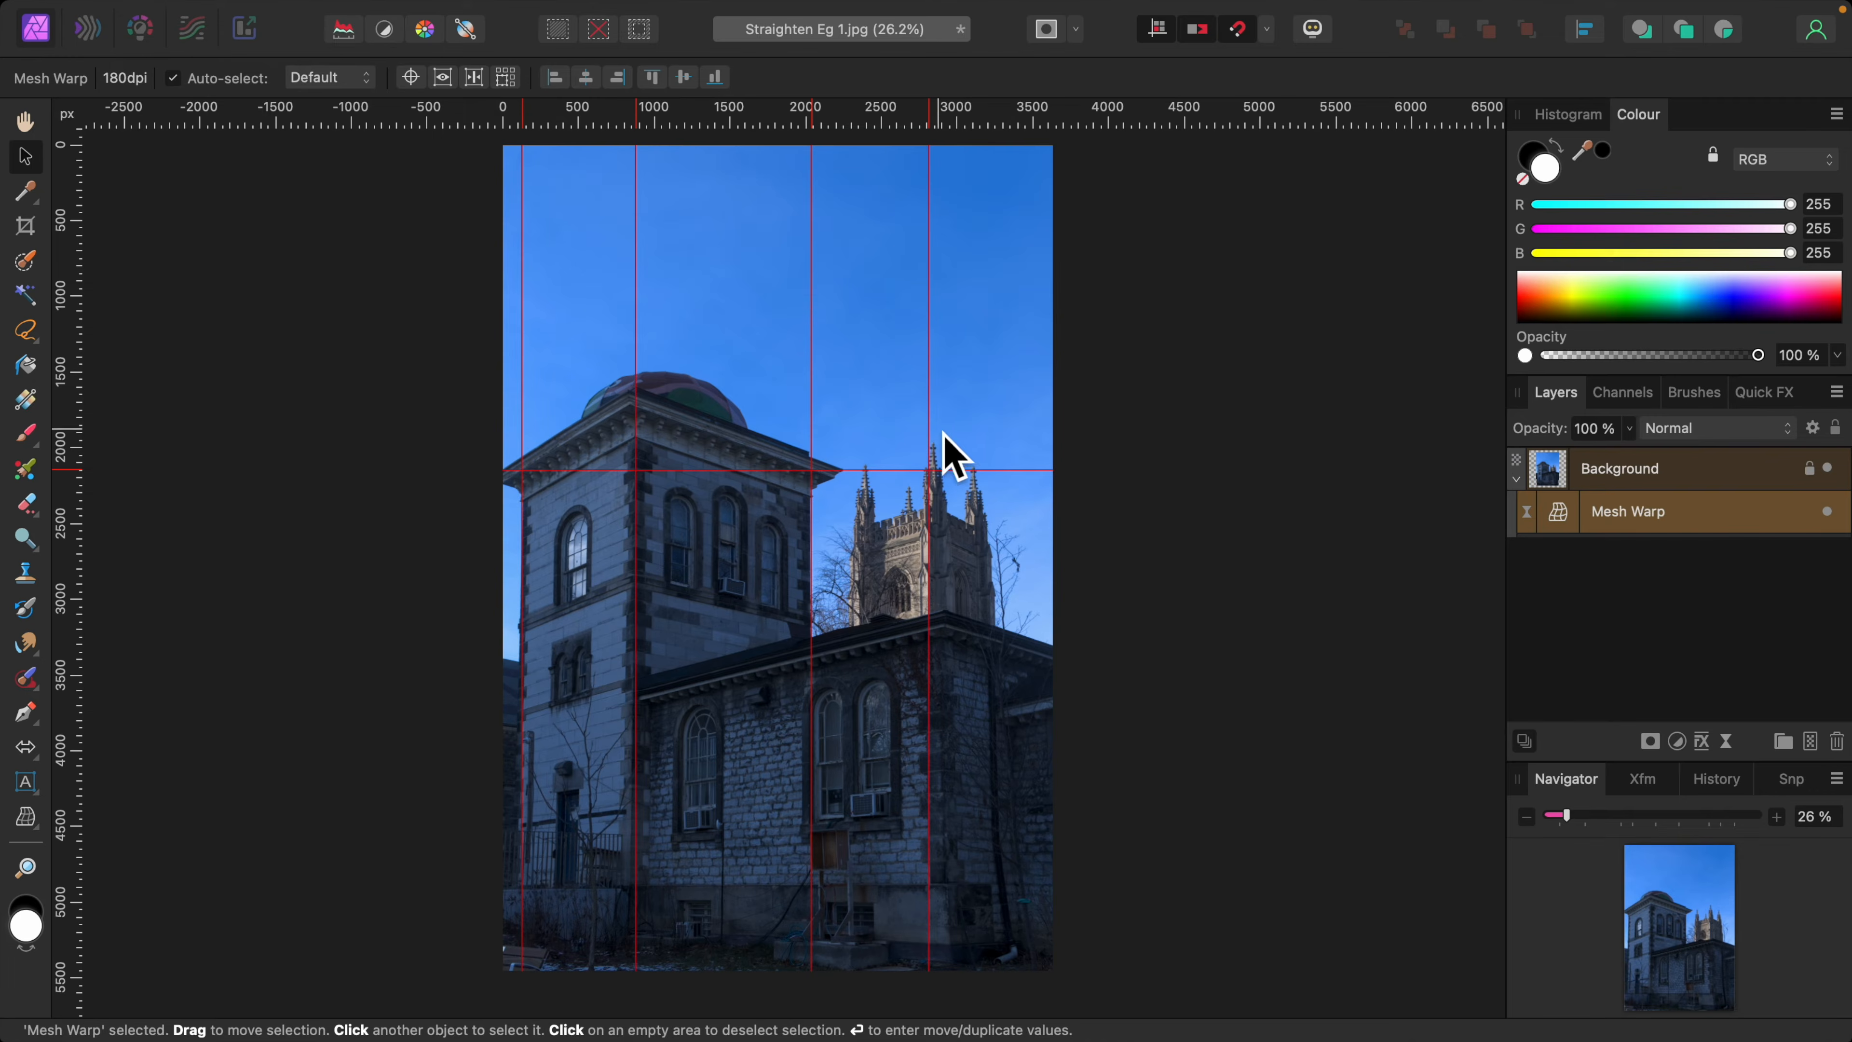
pyautogui.moveTo(930, 443)
pyautogui.mouseDown()
pyautogui.moveTo(1261, 475)
pyautogui.moveTo(1158, 460)
pyautogui.mouseUp()
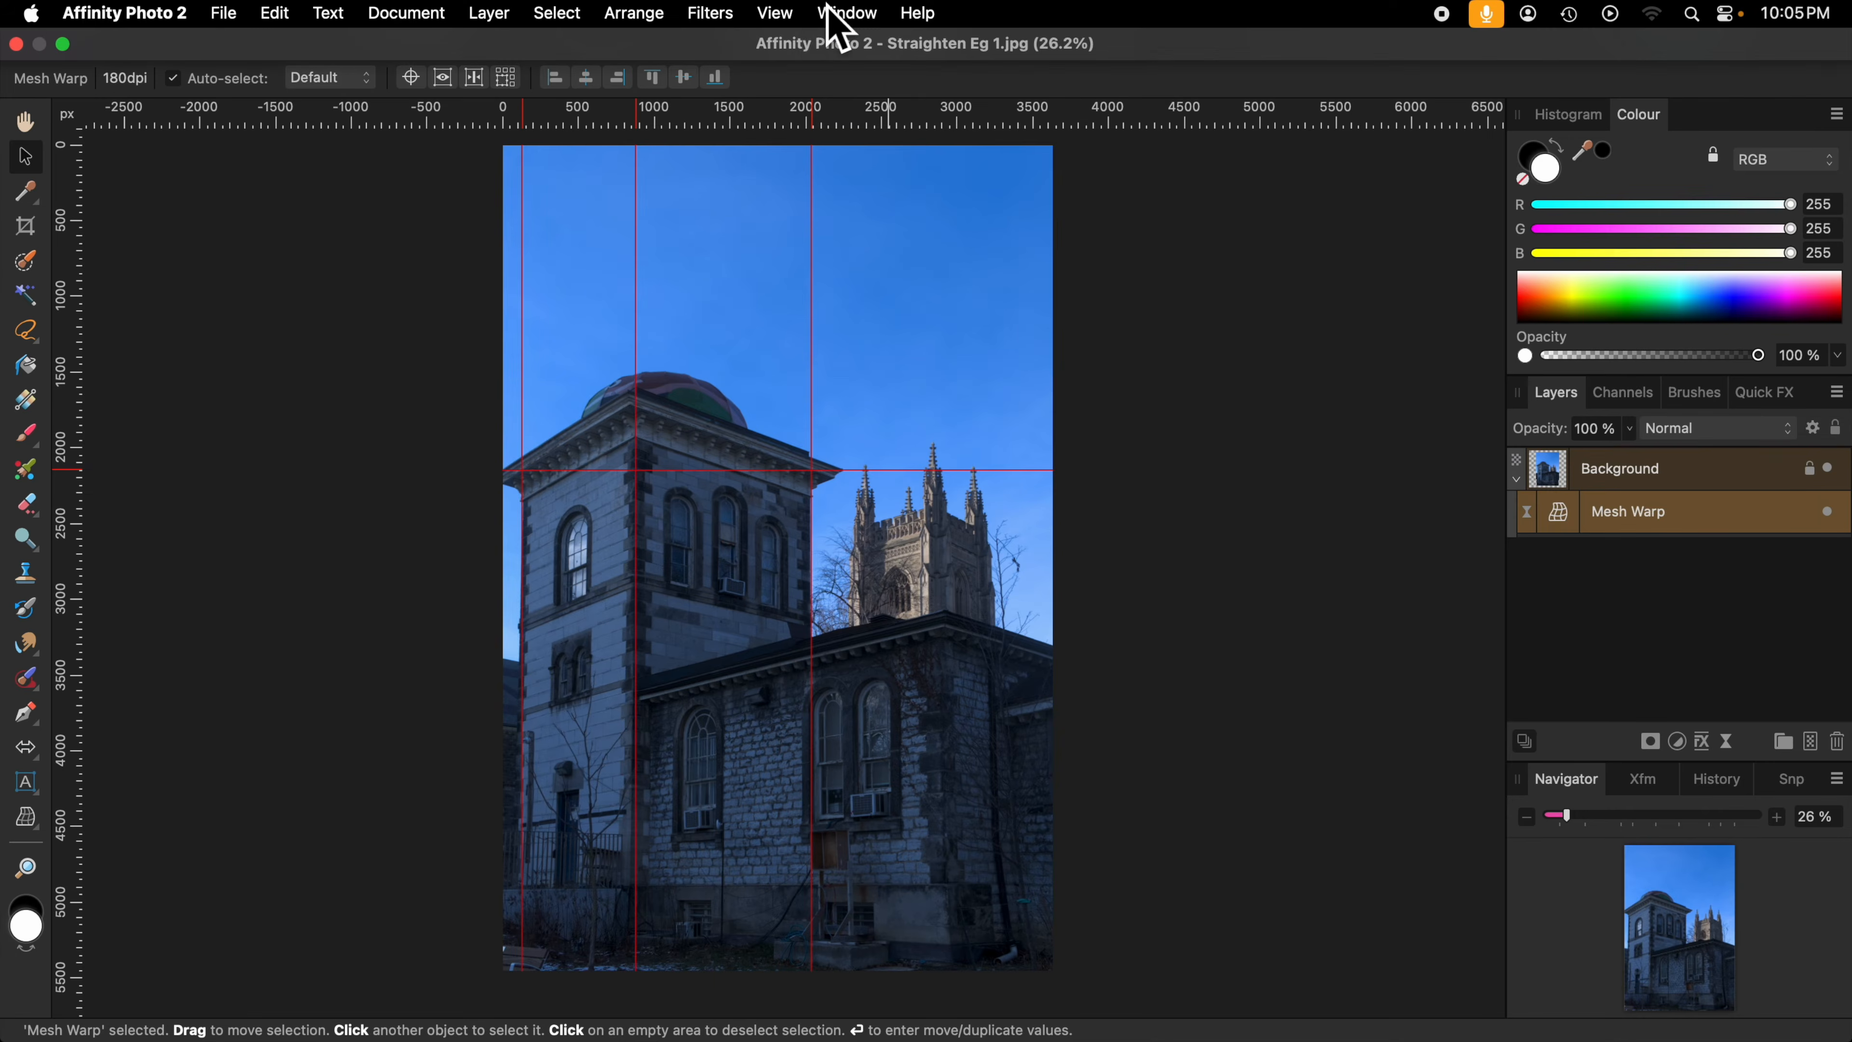
# Remove all remaining guides at once through the Guides settings.
pyautogui.click(791, 13)
pyautogui.click(794, 445)
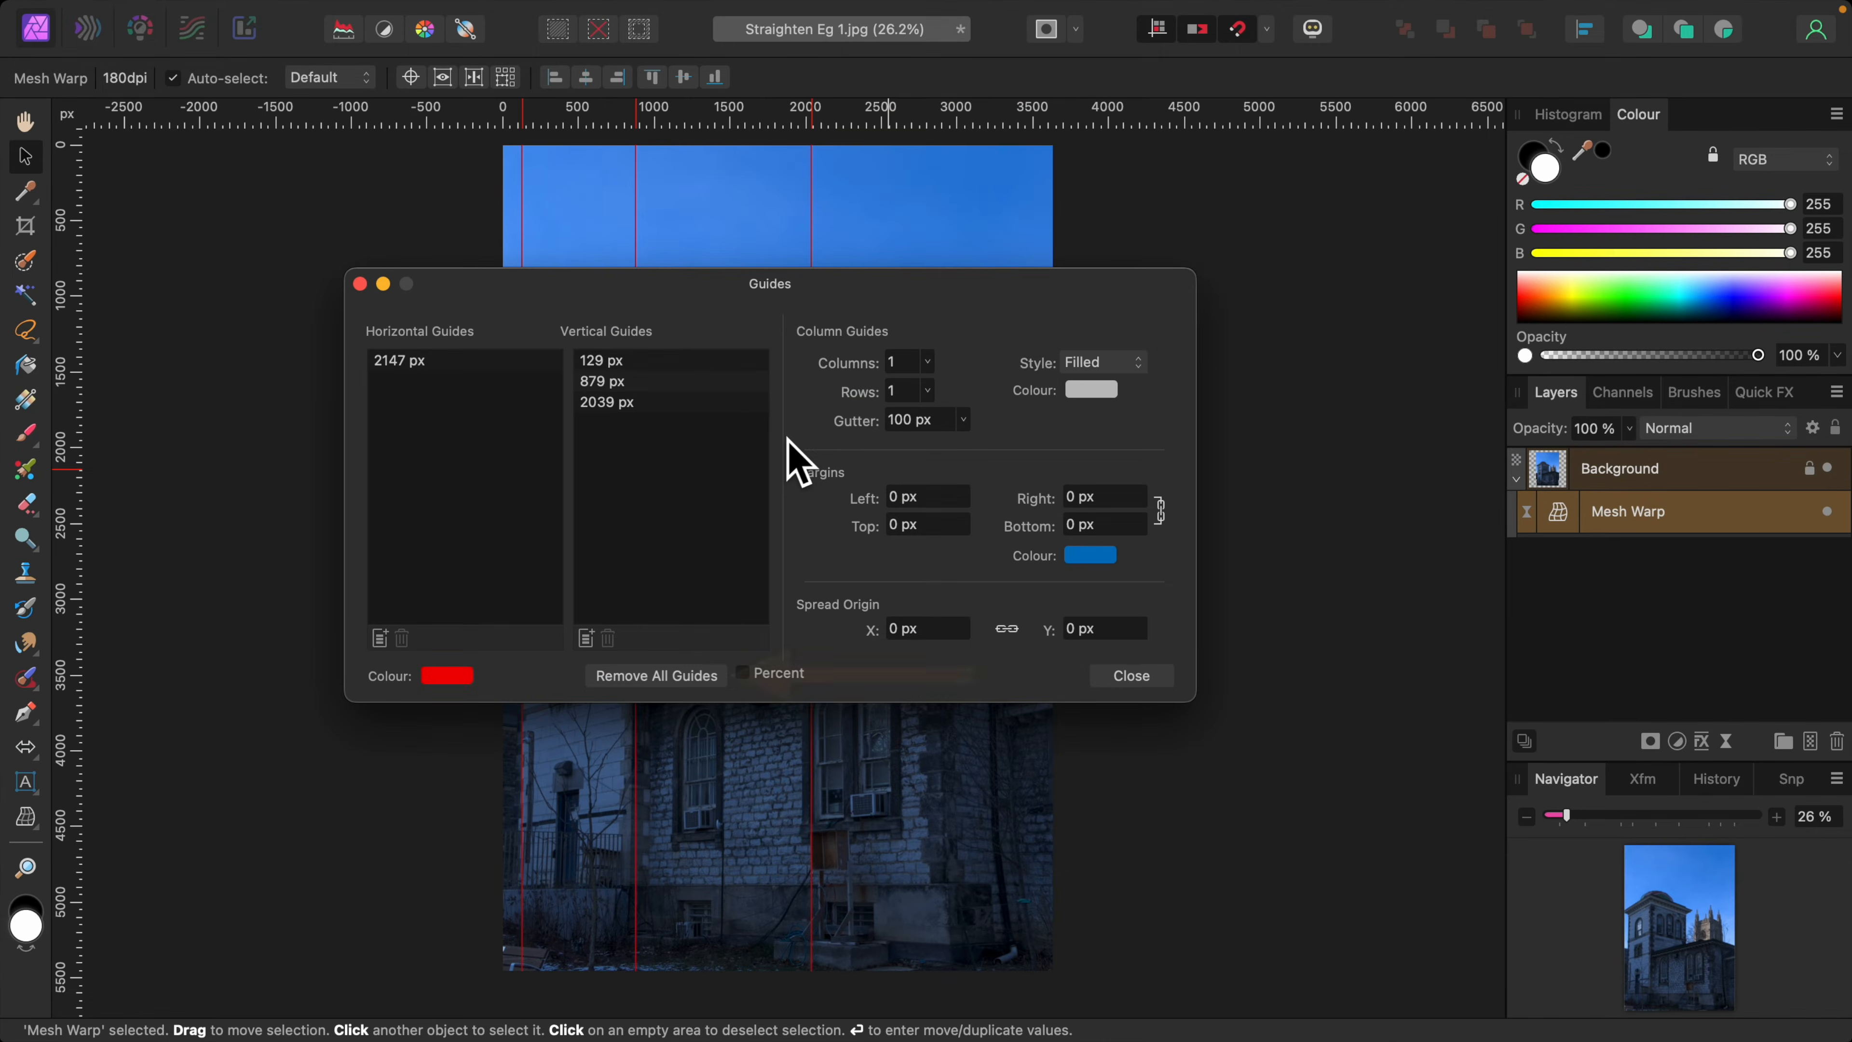
pyautogui.click(663, 679)
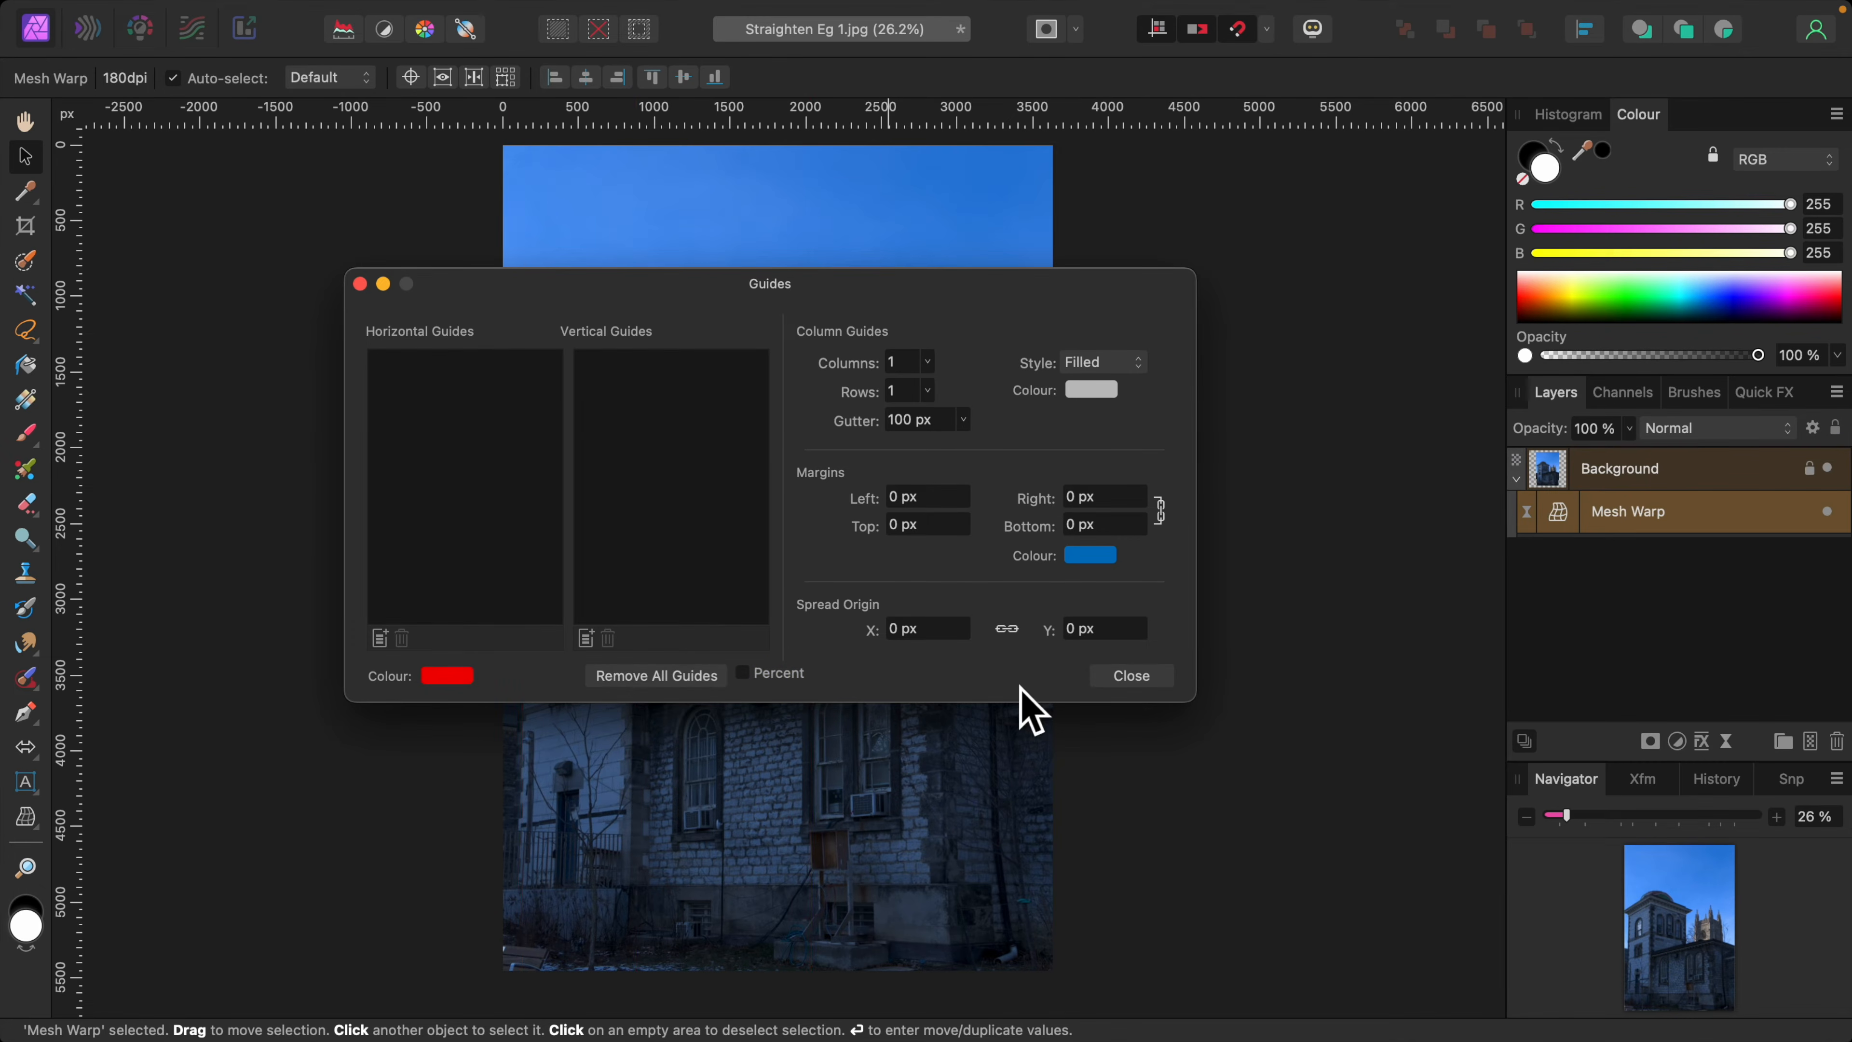
pyautogui.click(1127, 679)
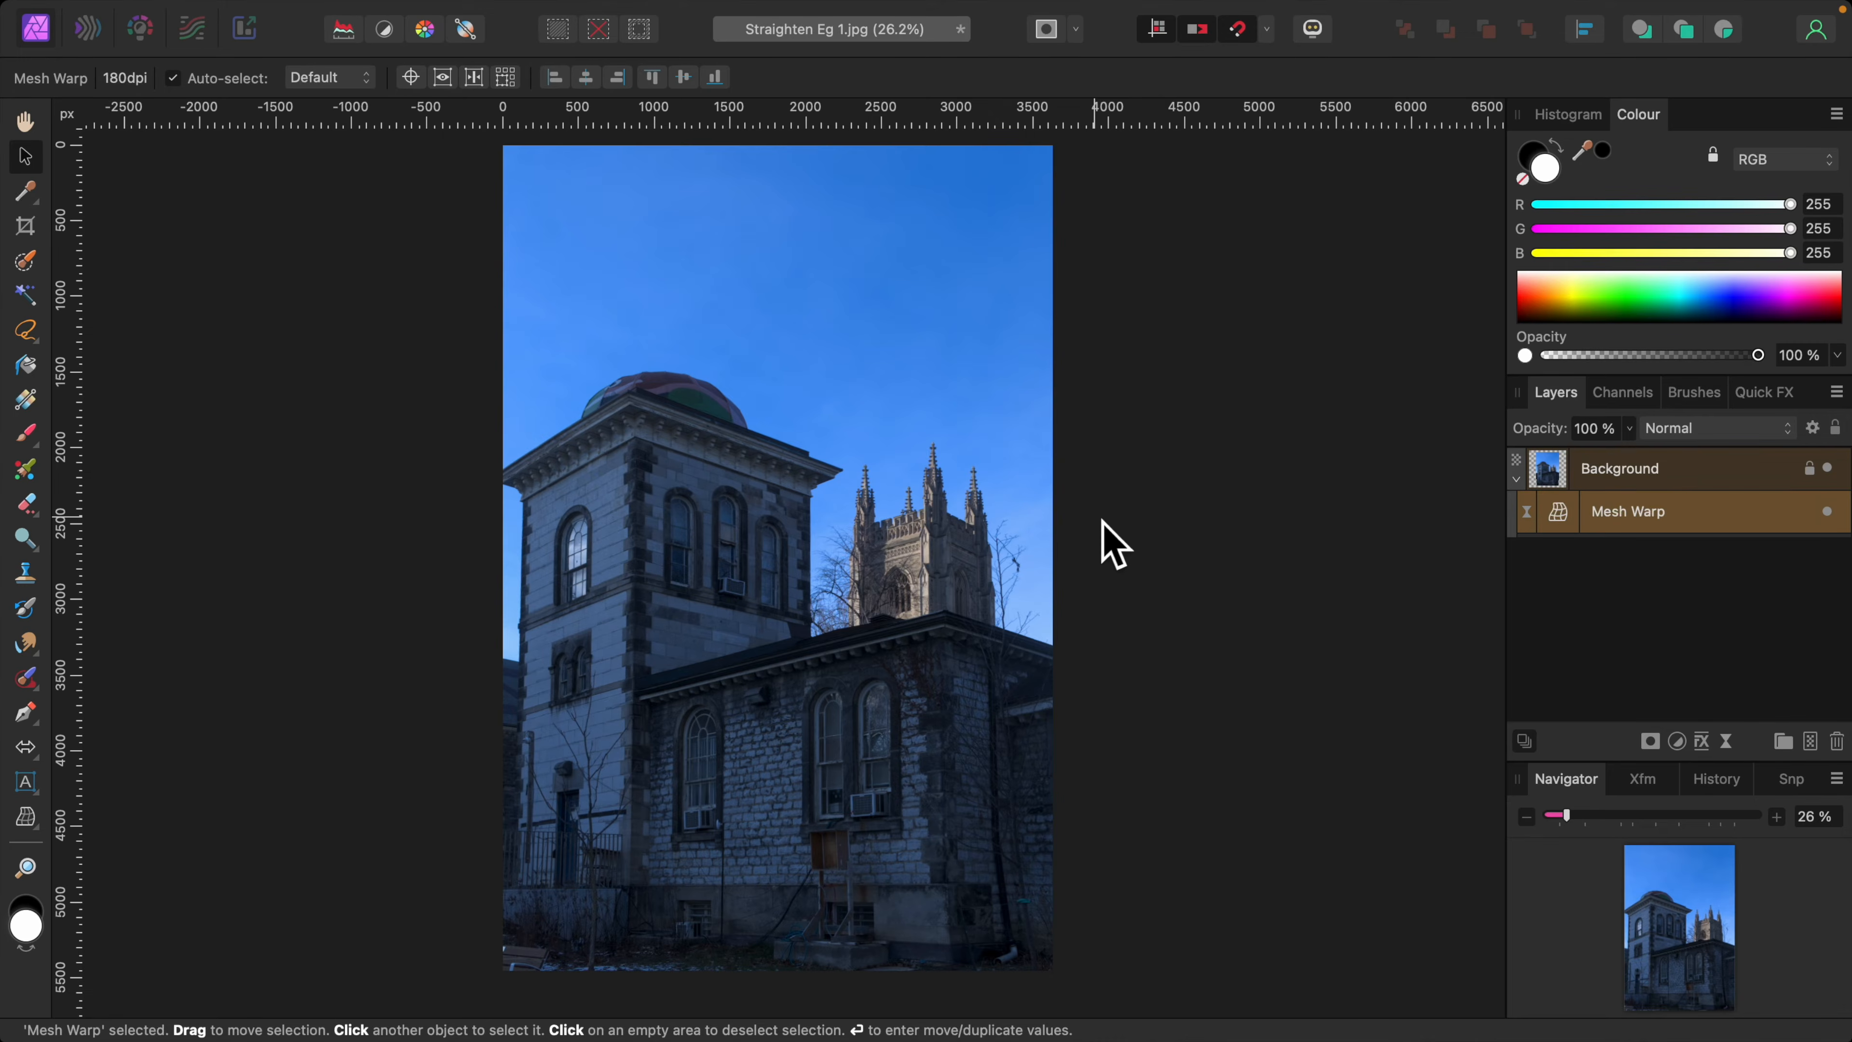
# Reopen the mesh warp, move its upper-right corner slightly down and its lower-right corner slightly up and outward, and apply the warp.
pyautogui.click(1558, 513)
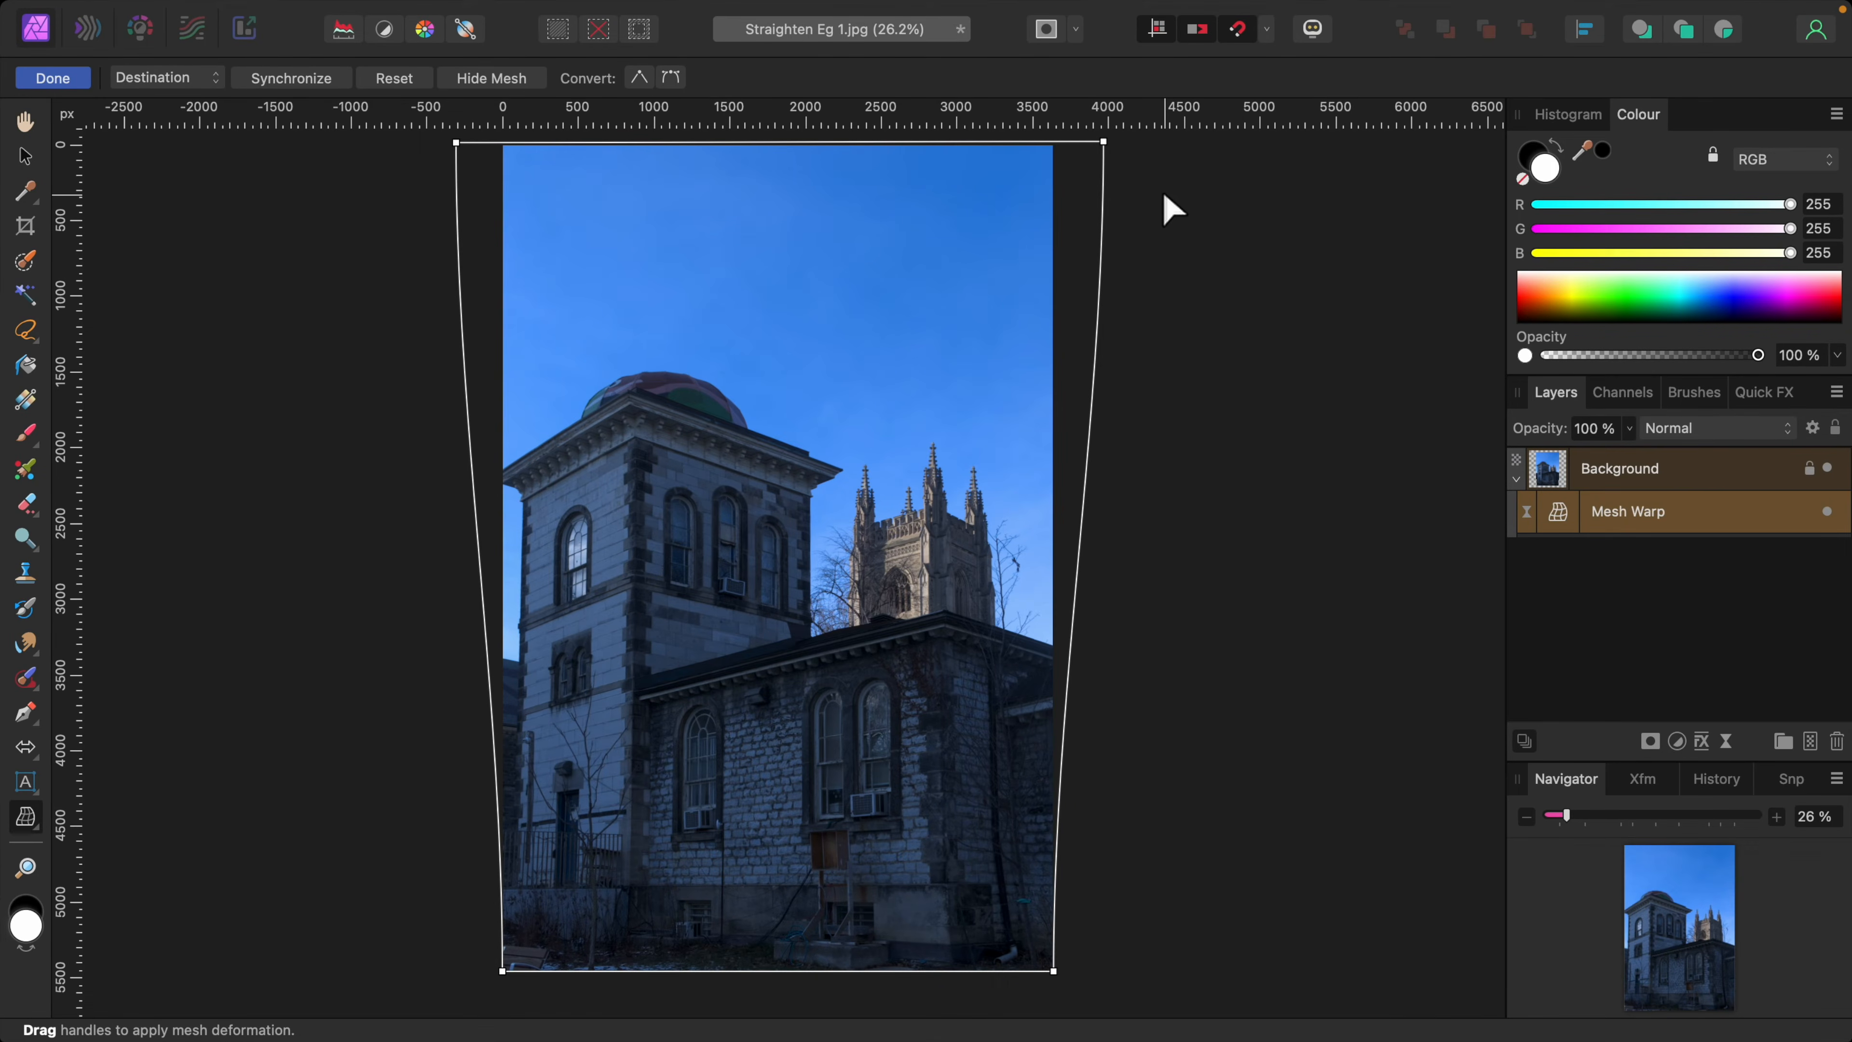
pyautogui.click(1103, 141)
pyautogui.moveTo(1103, 141); pyautogui.dragTo(1103, 148)
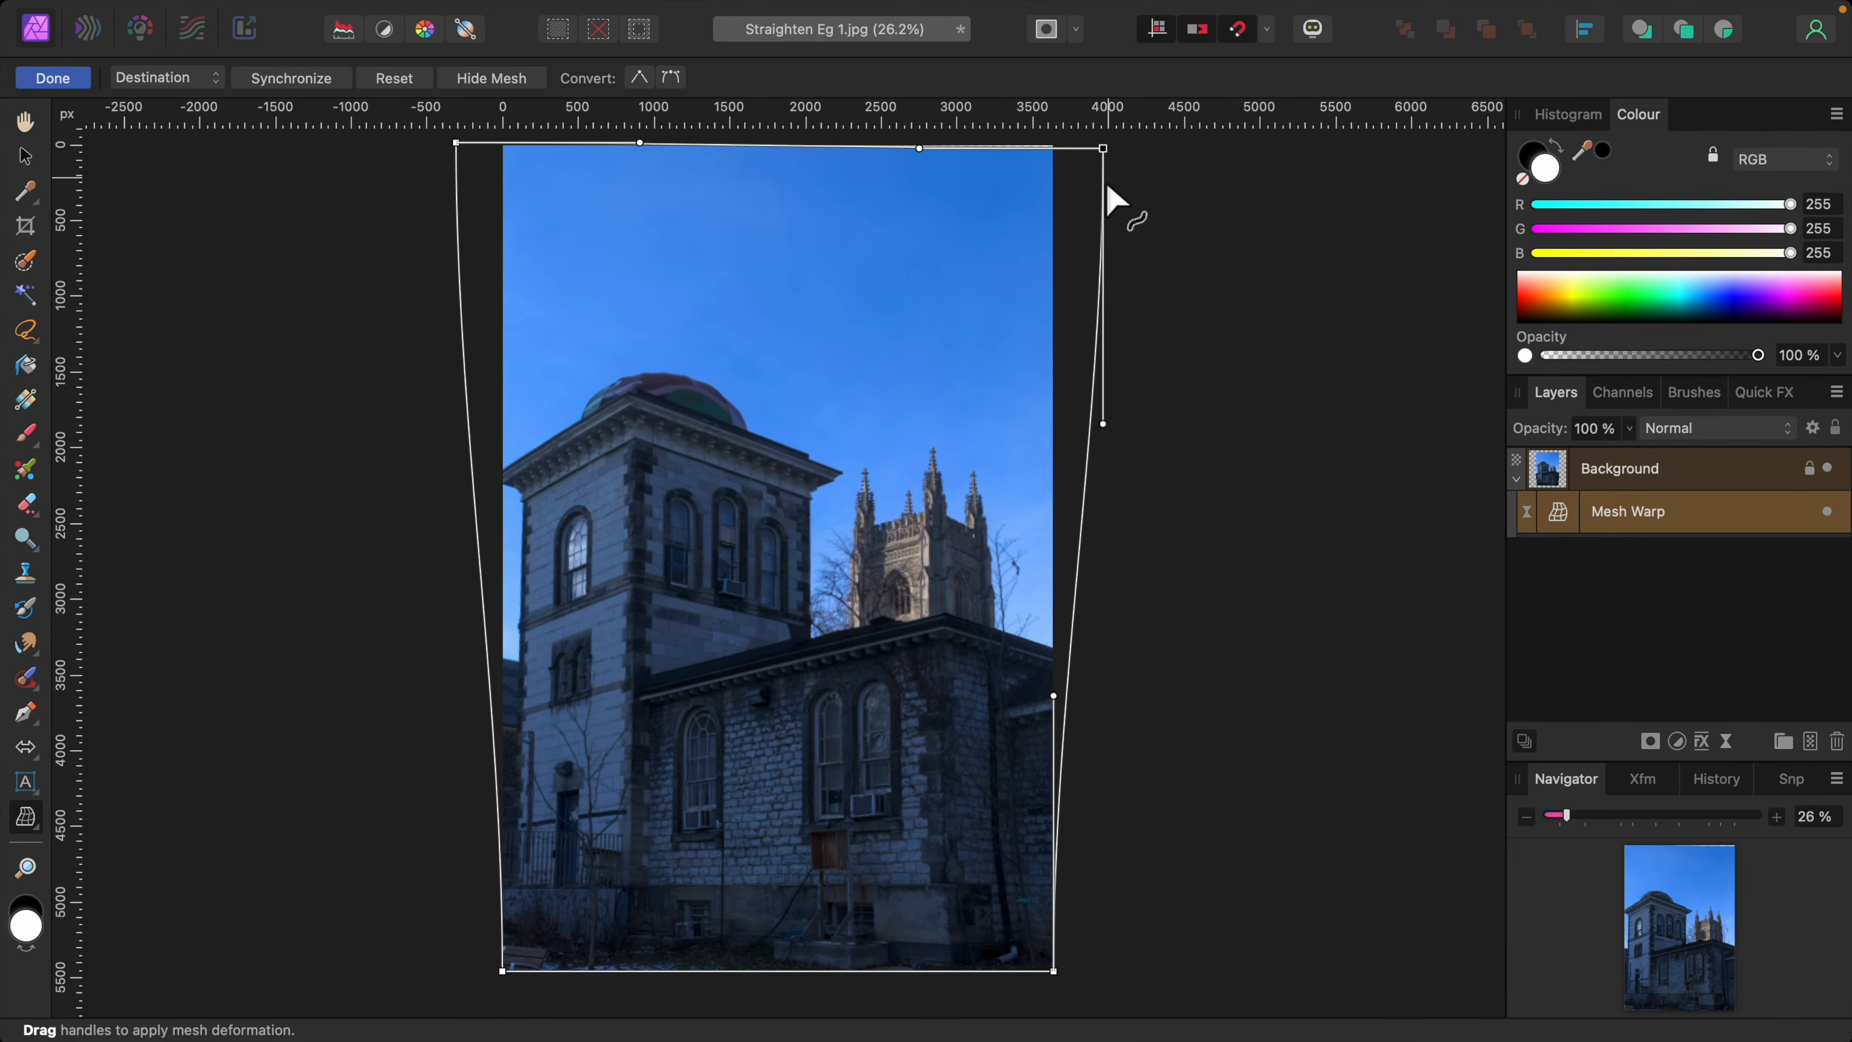
pyautogui.click(1054, 971)
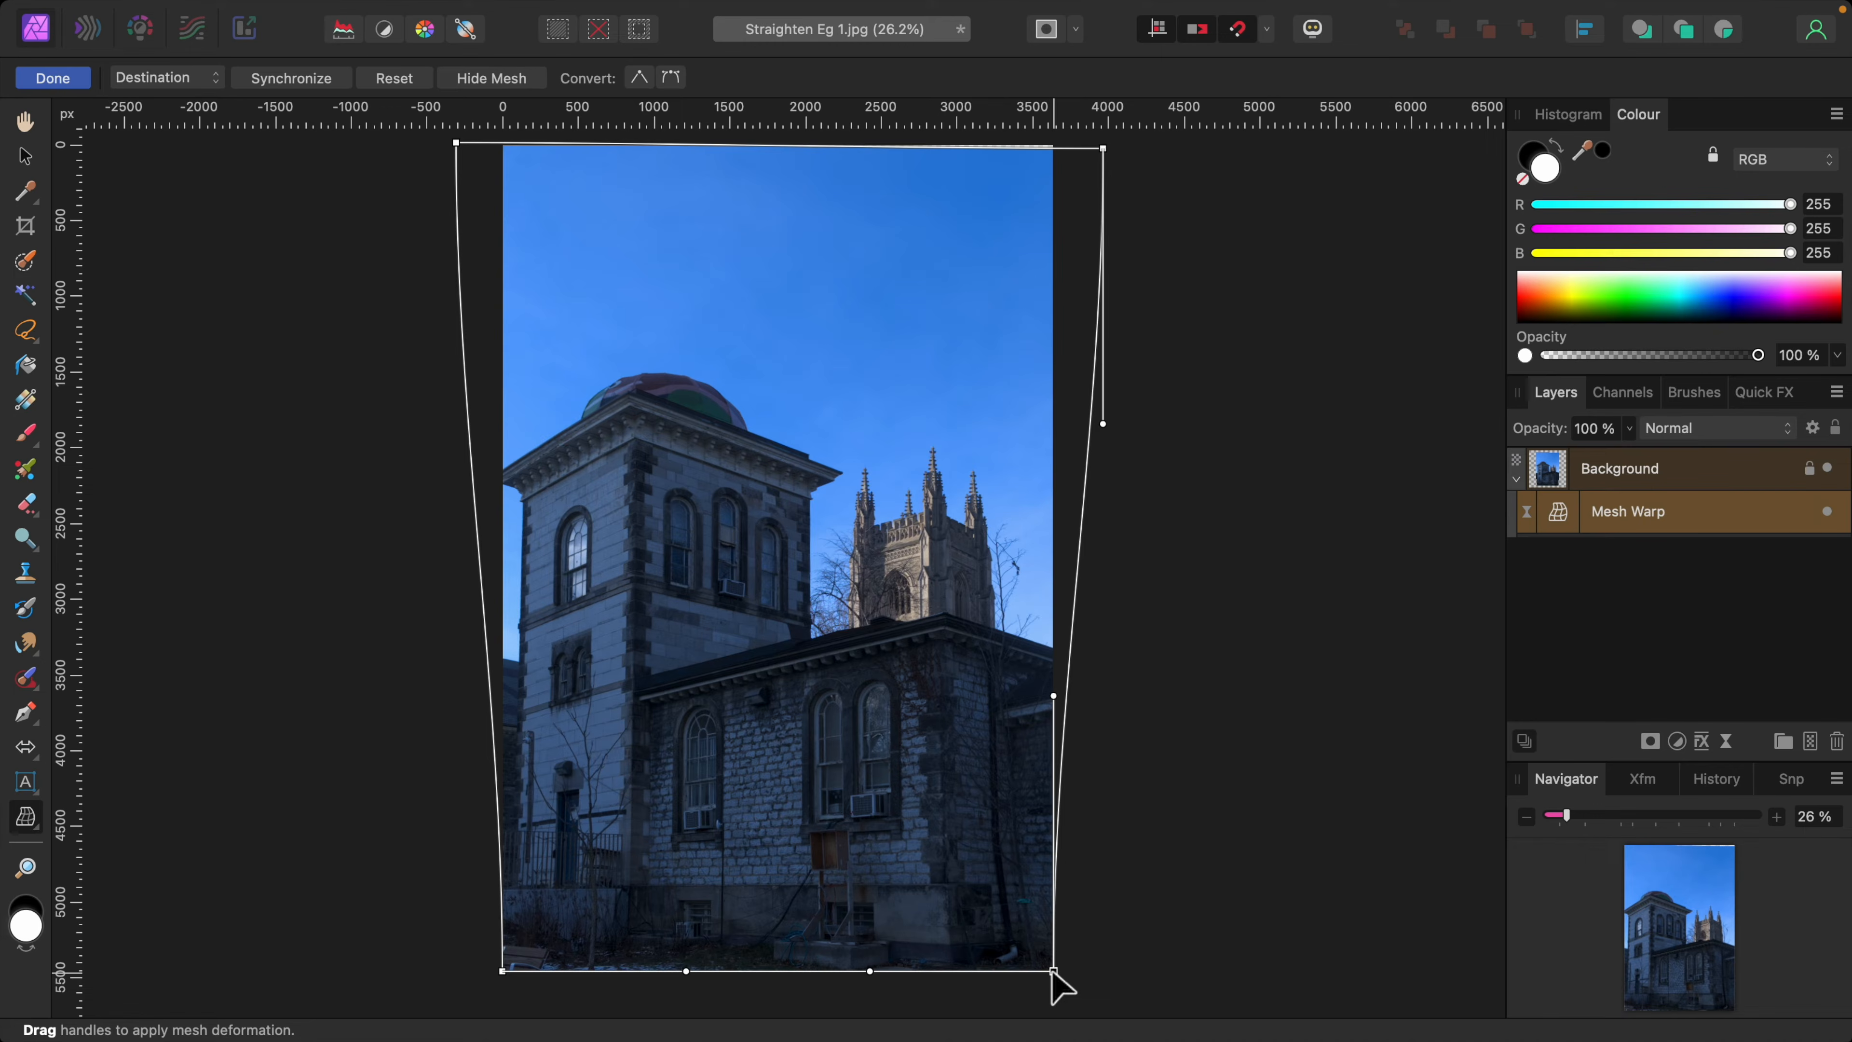
pyautogui.moveTo(1054, 971); pyautogui.dragTo(1058, 966)
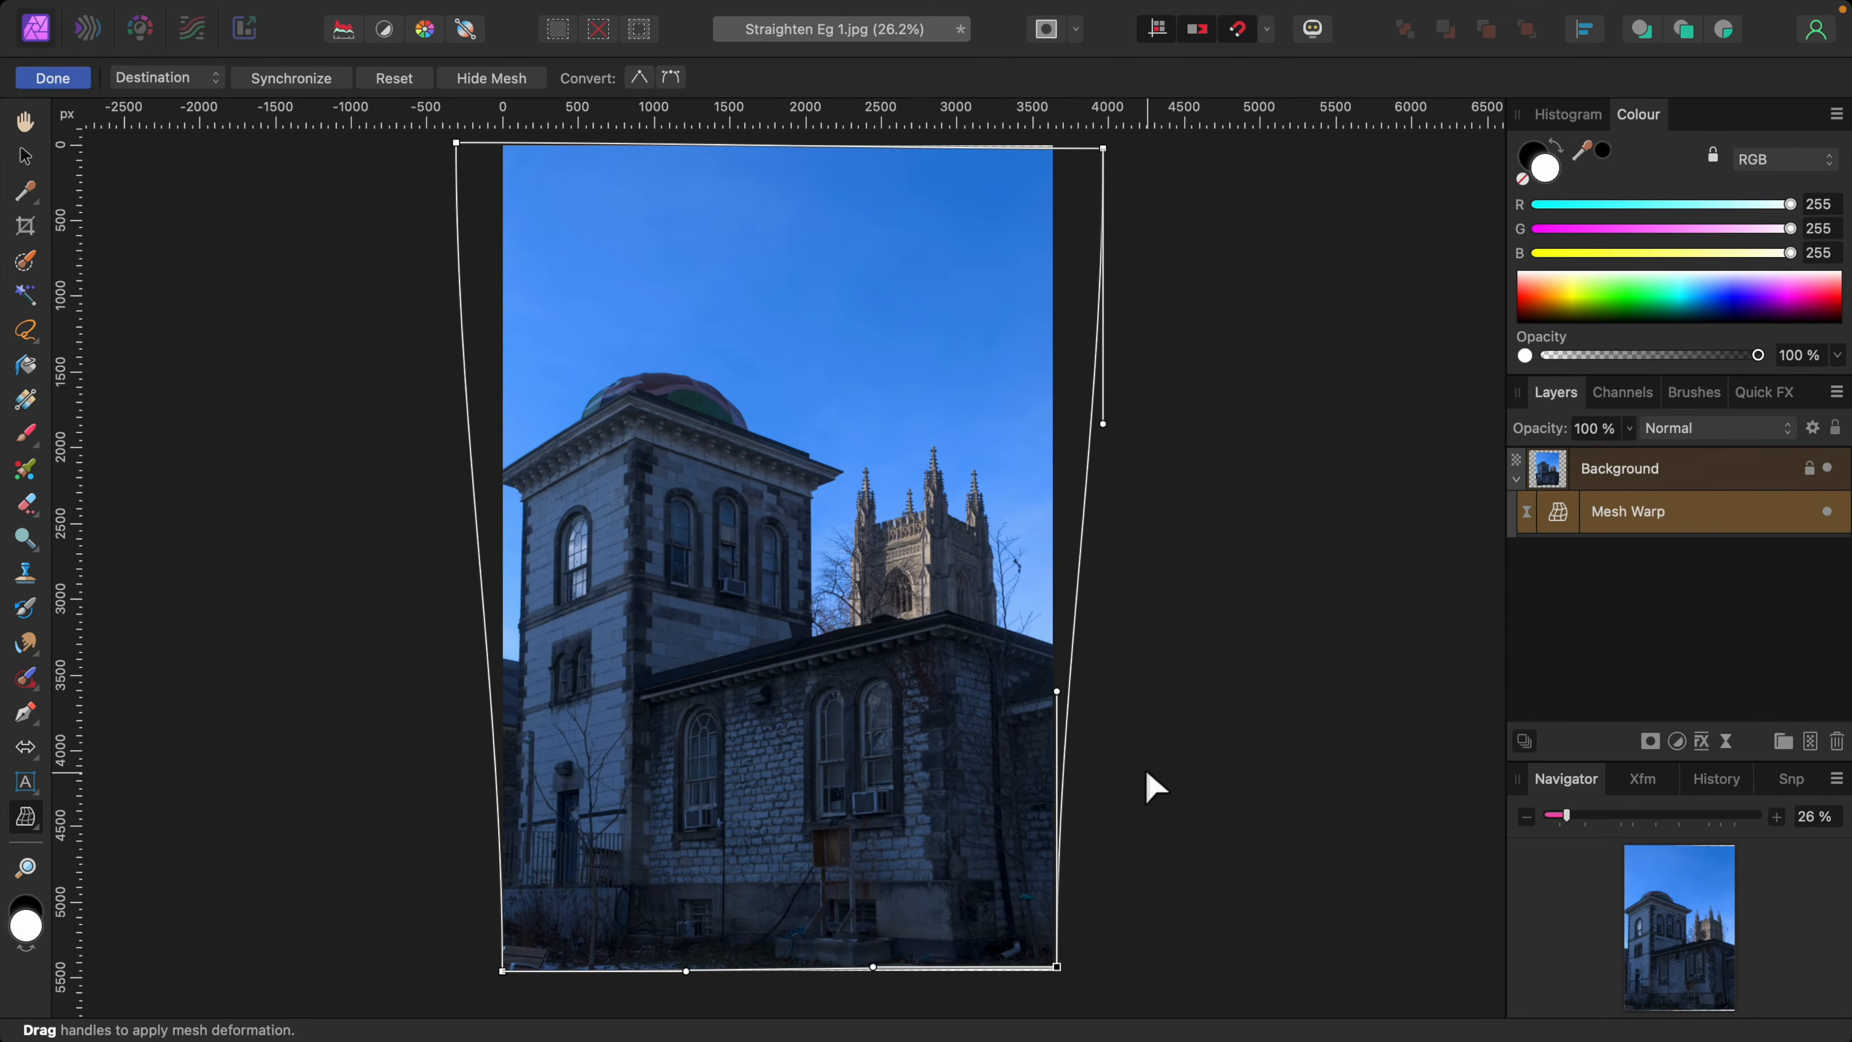
pyautogui.click(58, 79)
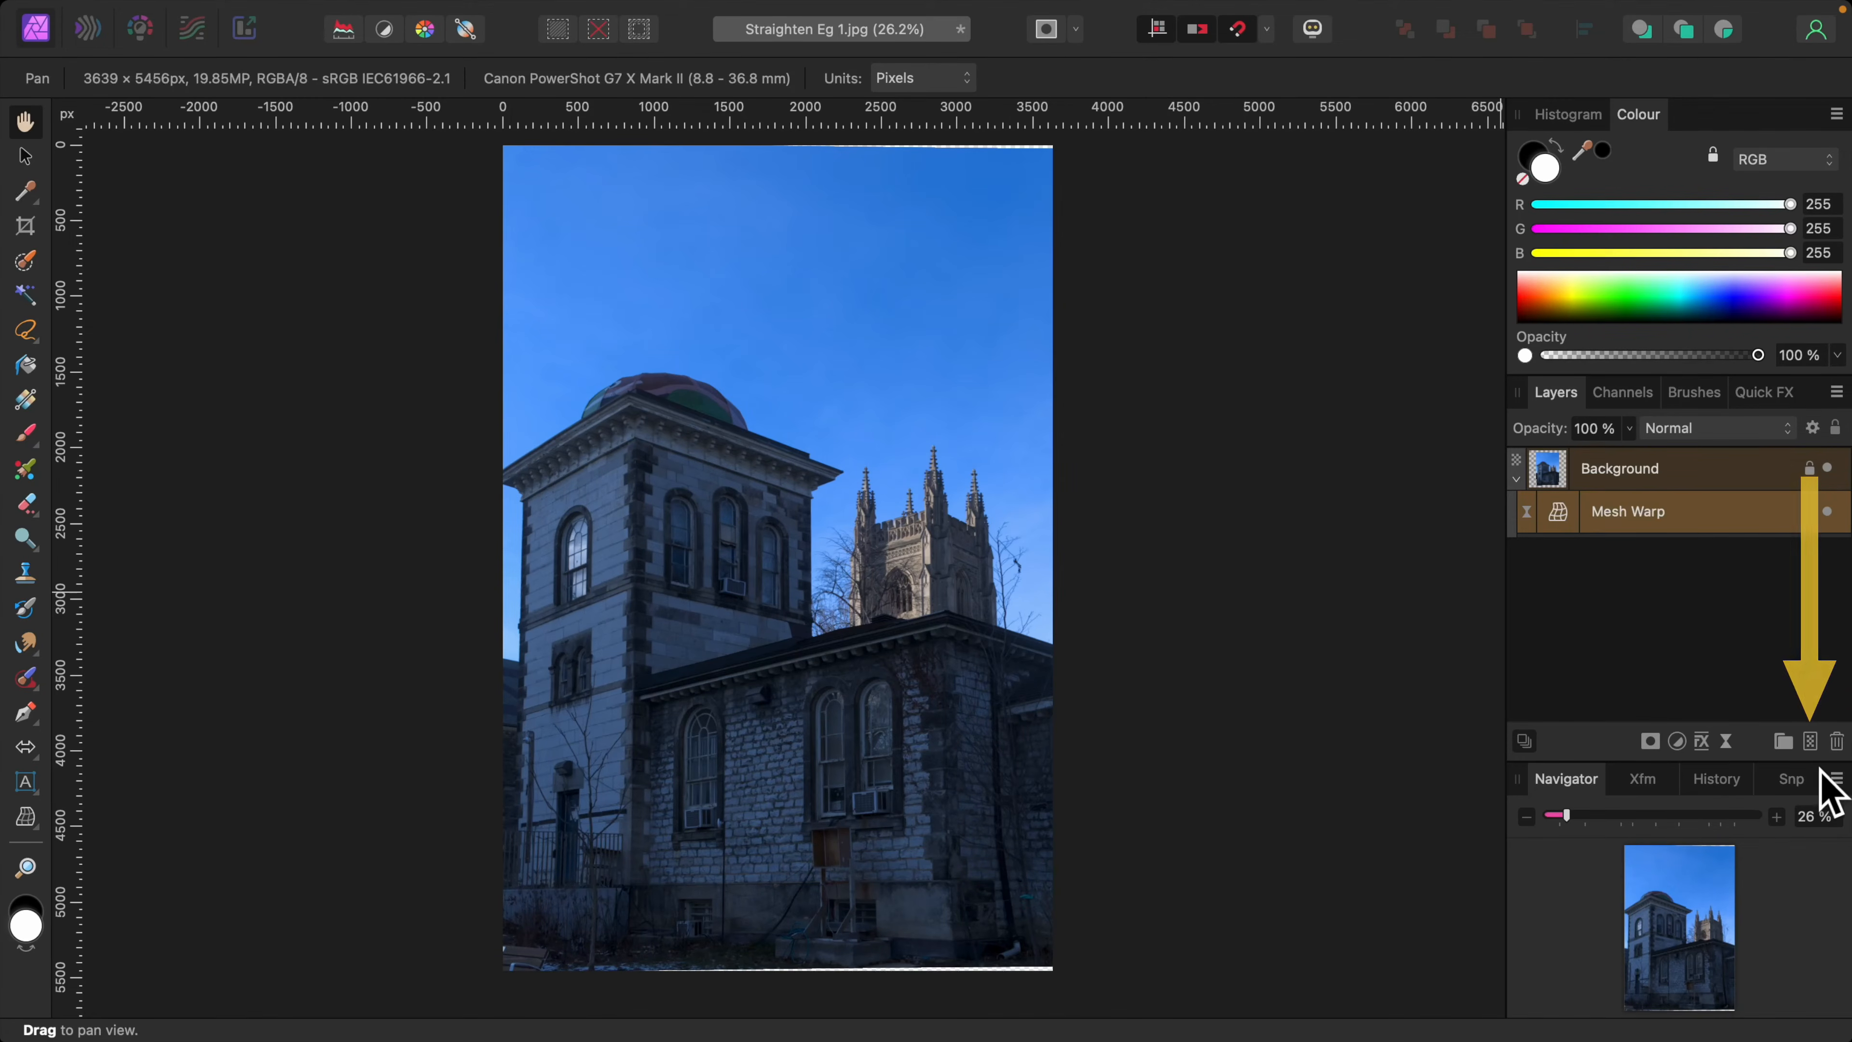
# Add a new pixel layer above the Background and set the Inpainting Brush to work on Current Layer & Below.
pyautogui.click(1811, 743)
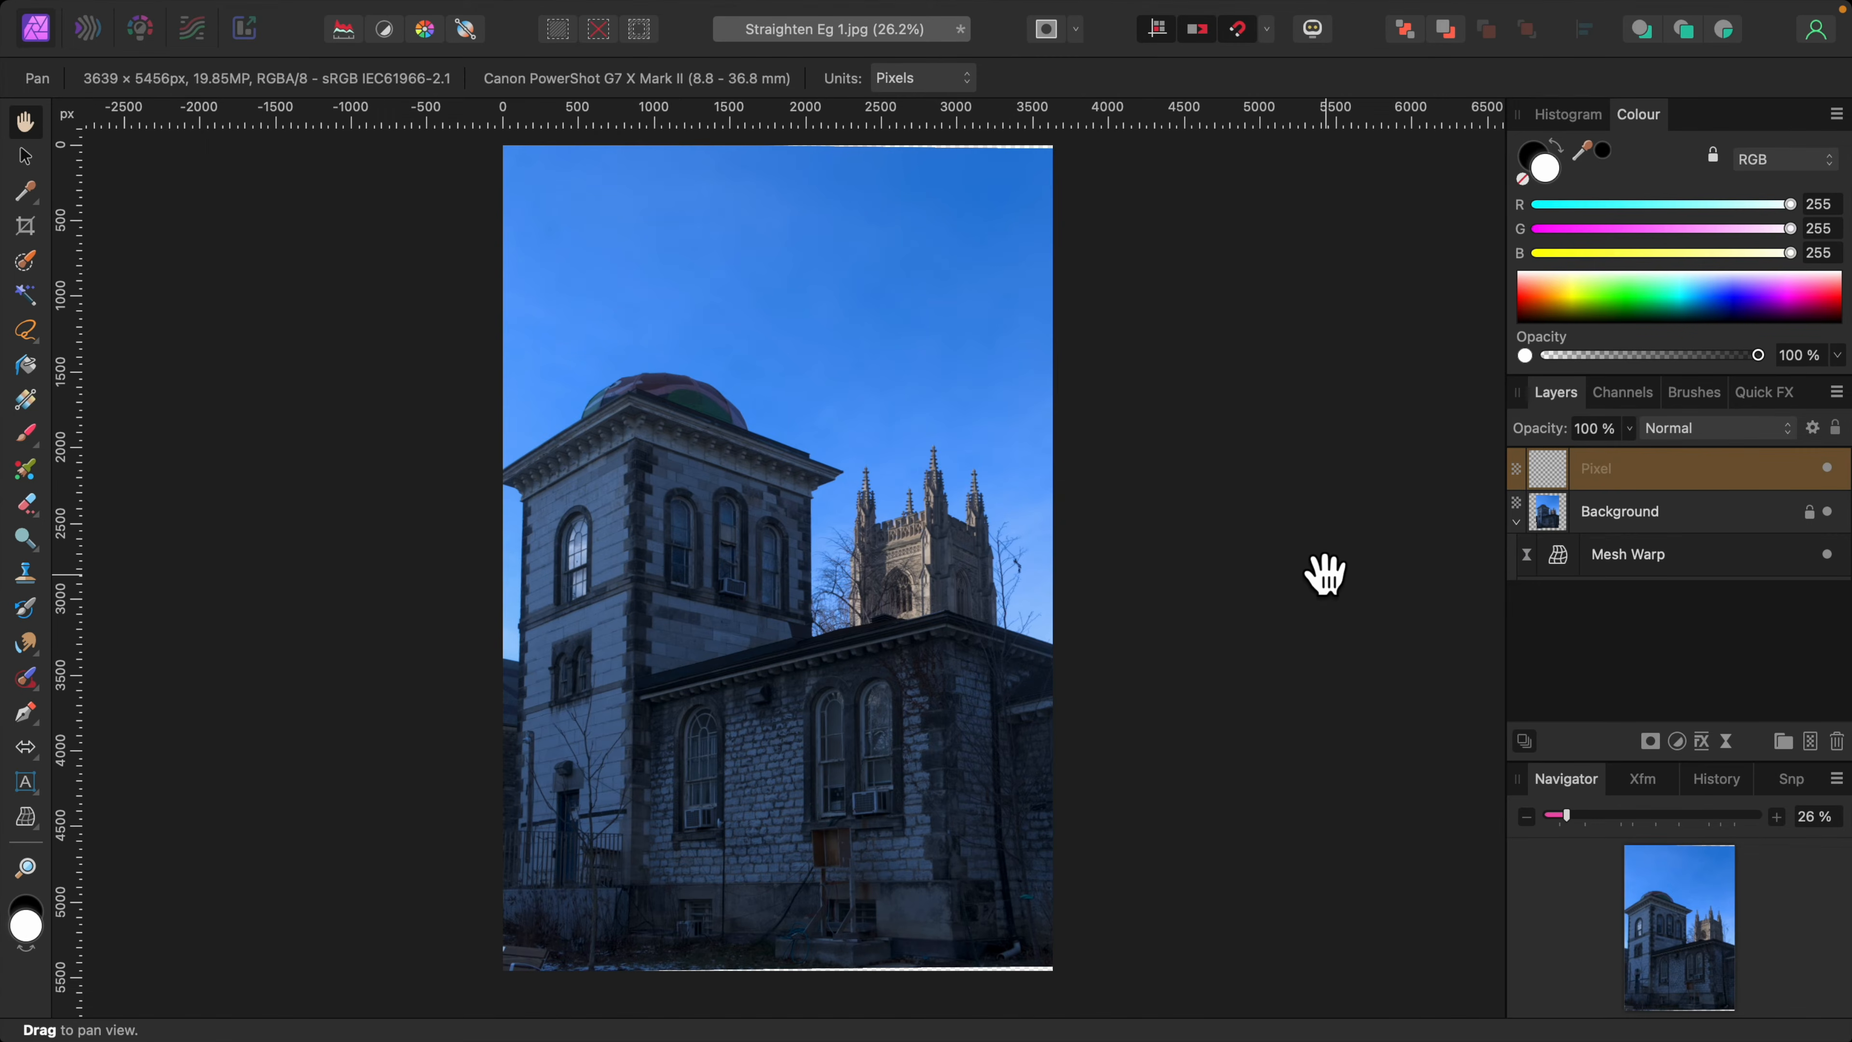
pyautogui.hscroll(1, 932, 556)
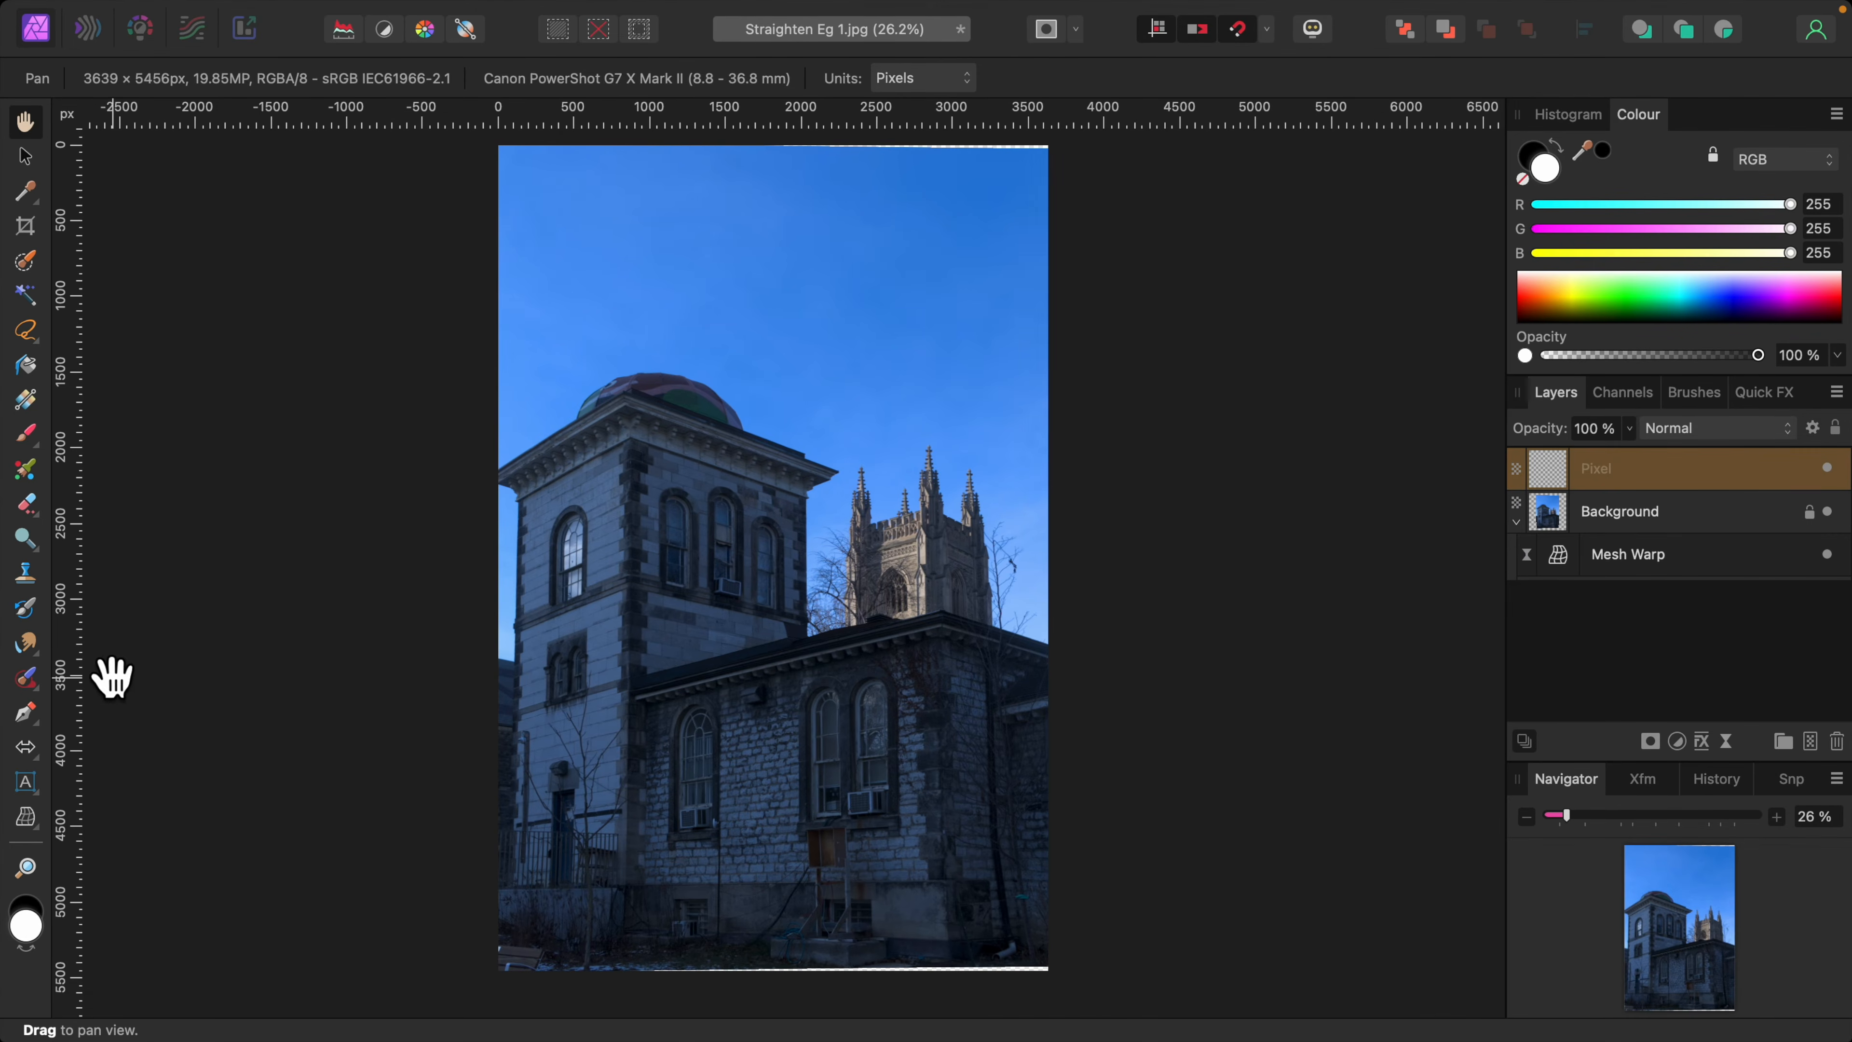
pyautogui.click(46, 694)
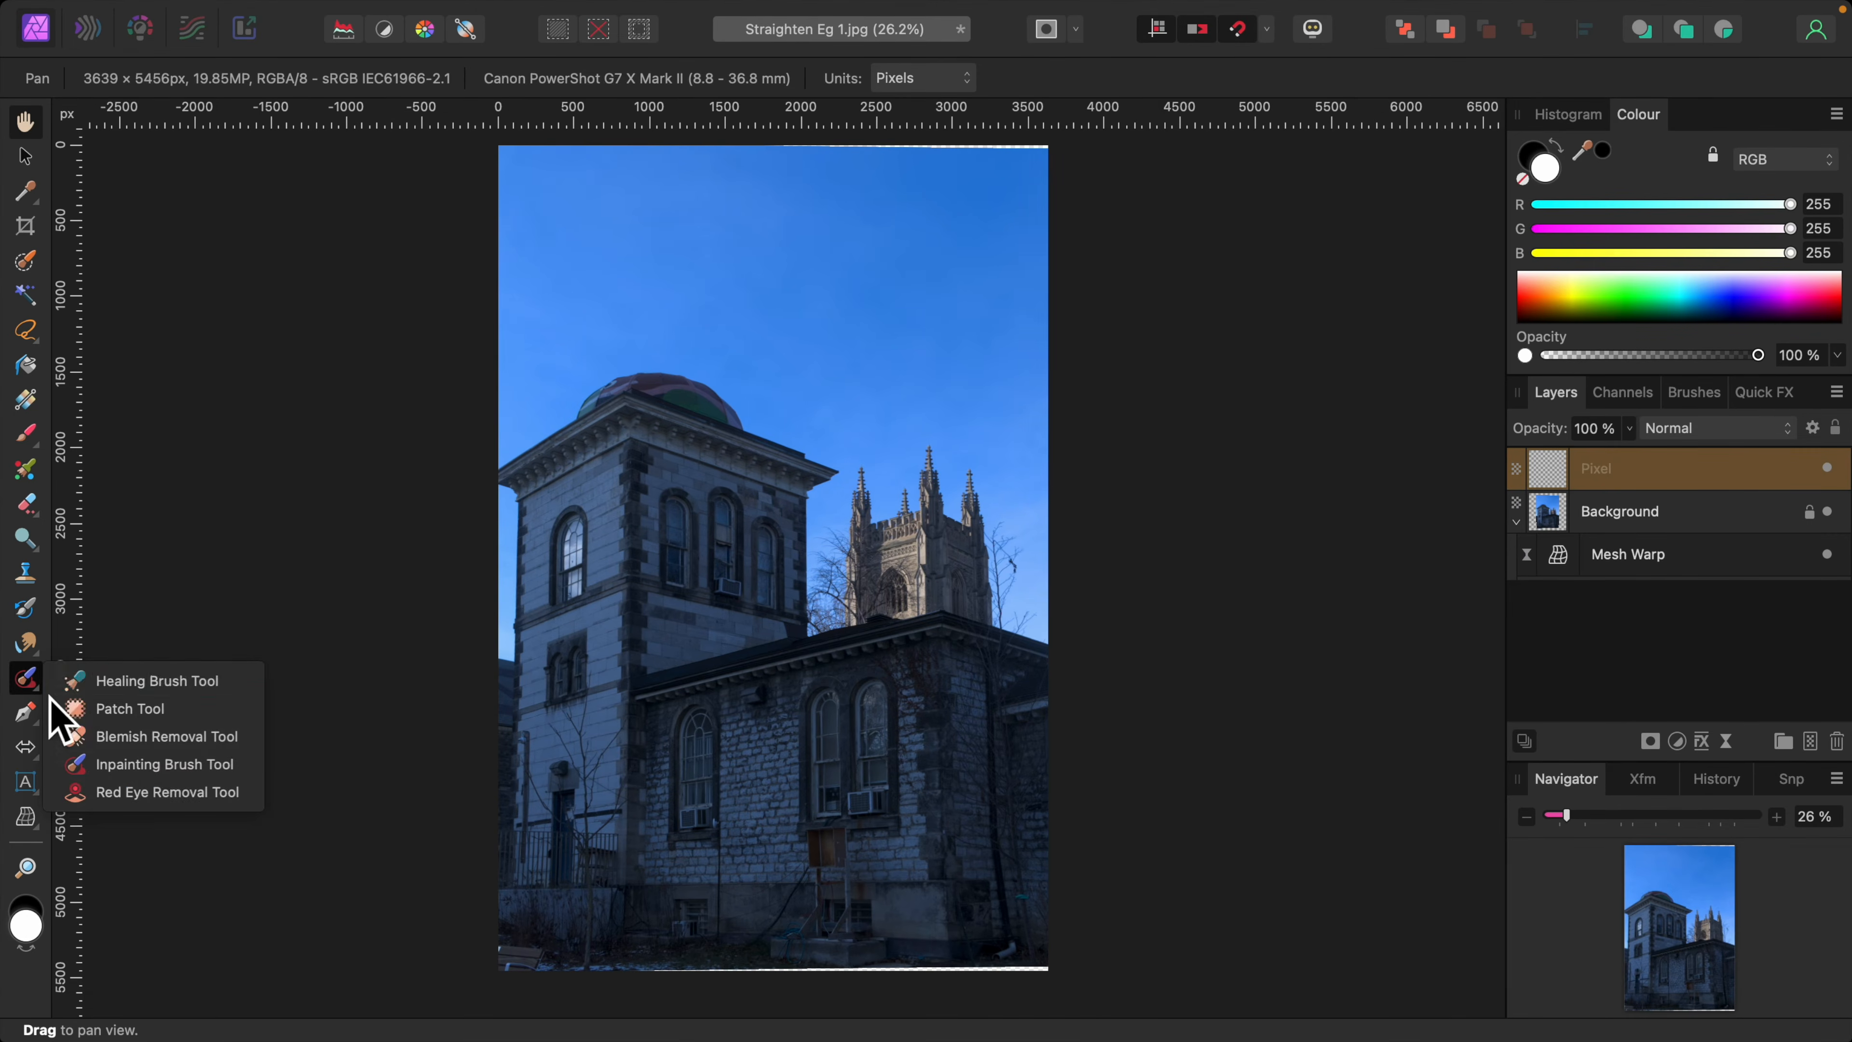
pyautogui.click(166, 766)
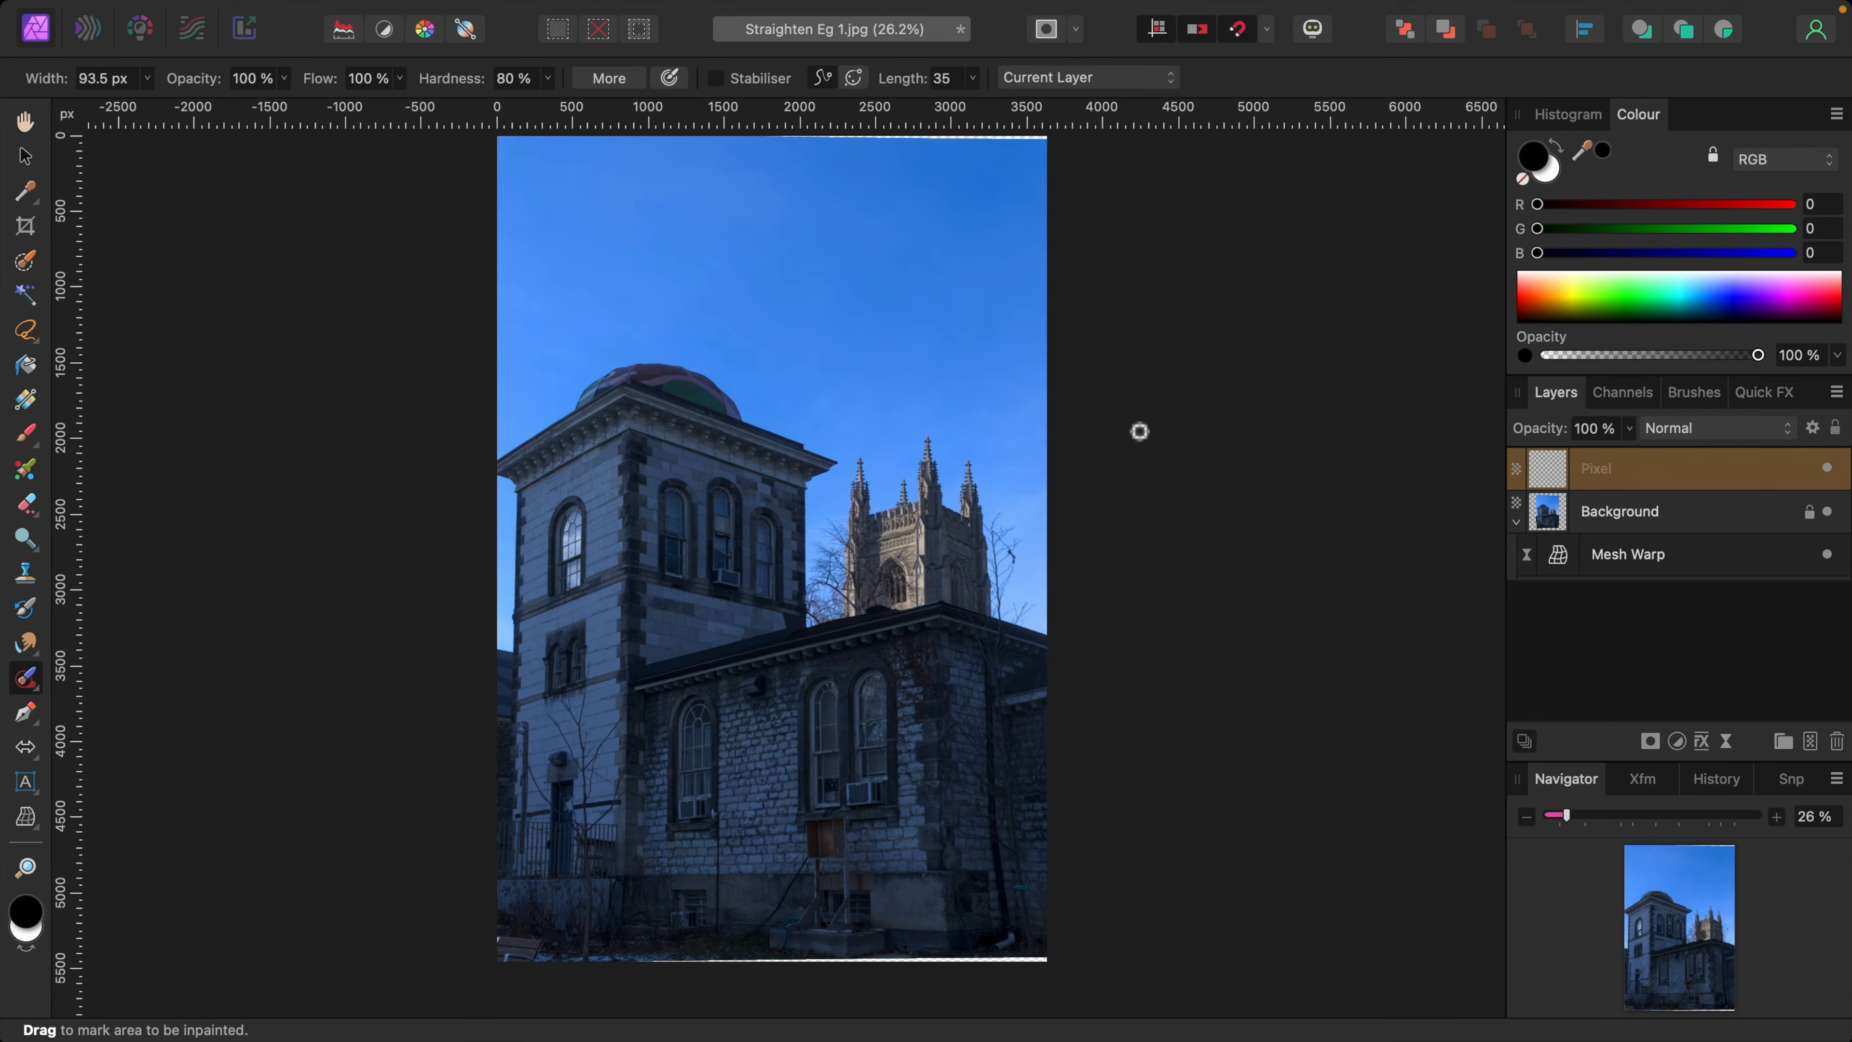
pyautogui.scroll(3, 1136, 426)
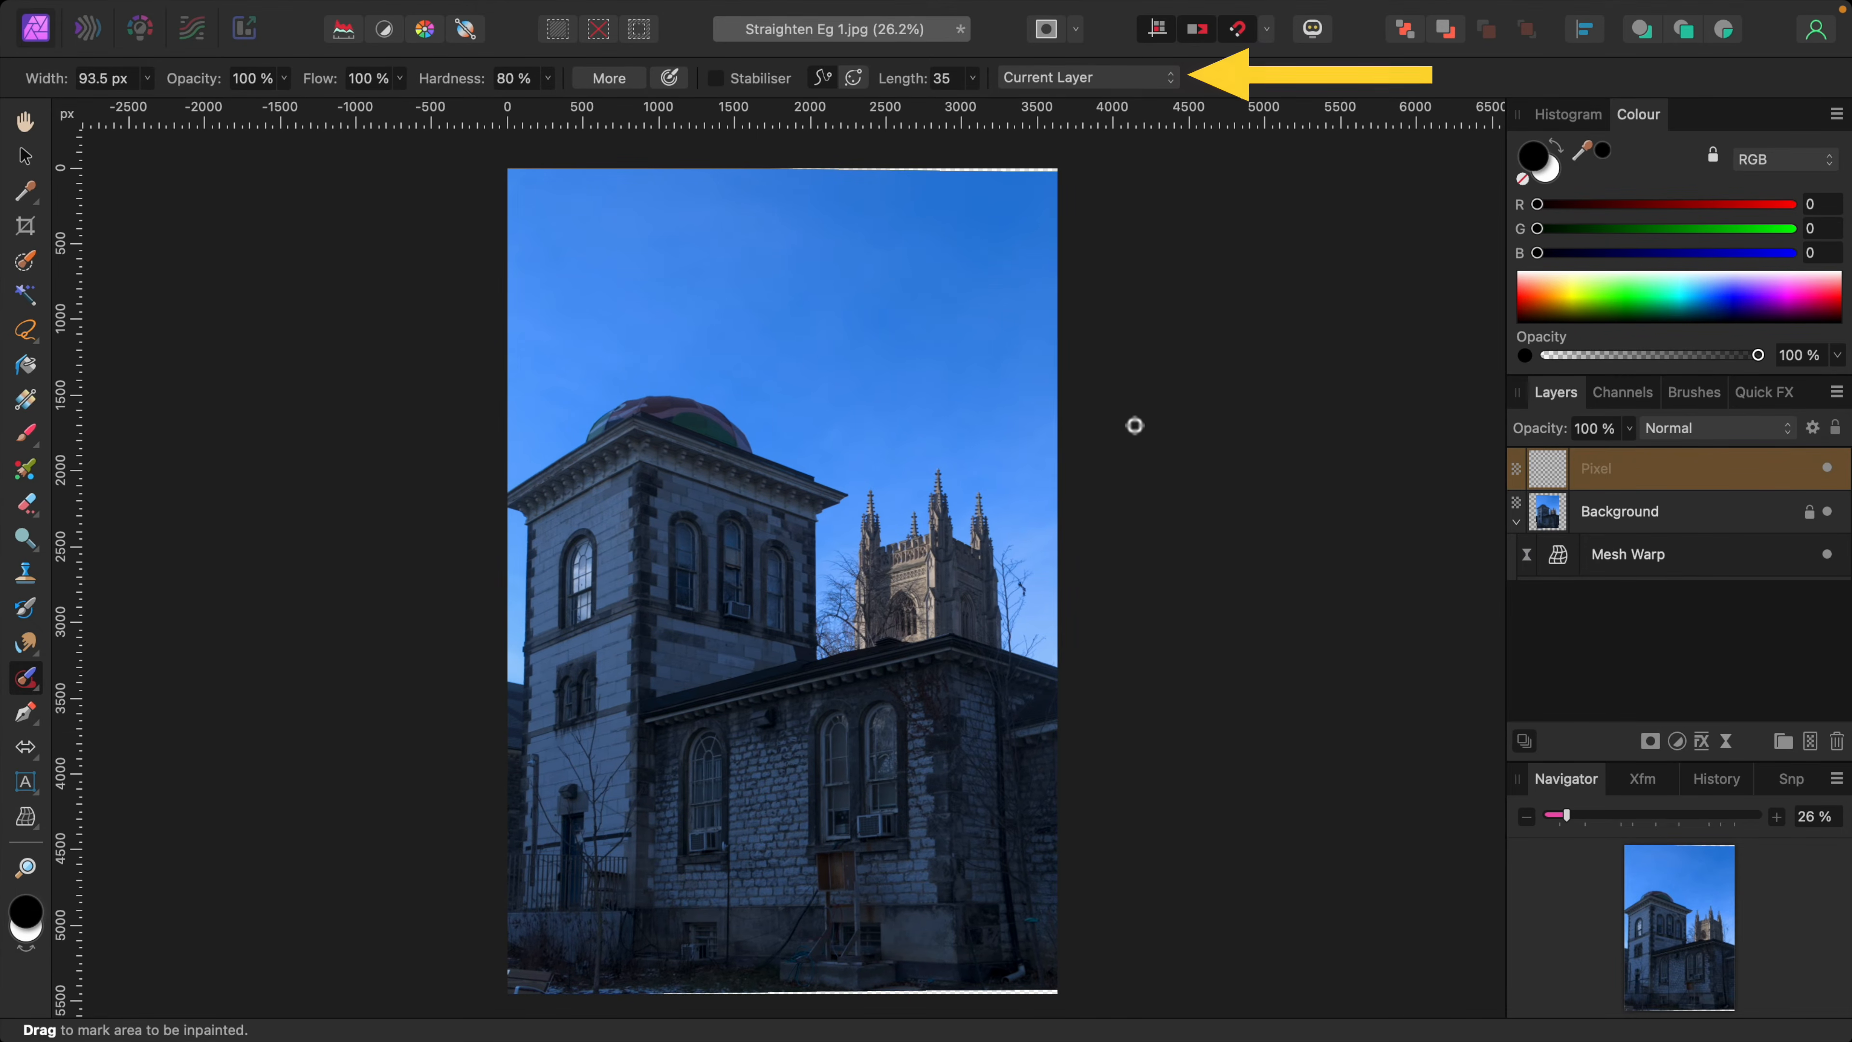
pyautogui.click(1175, 86)
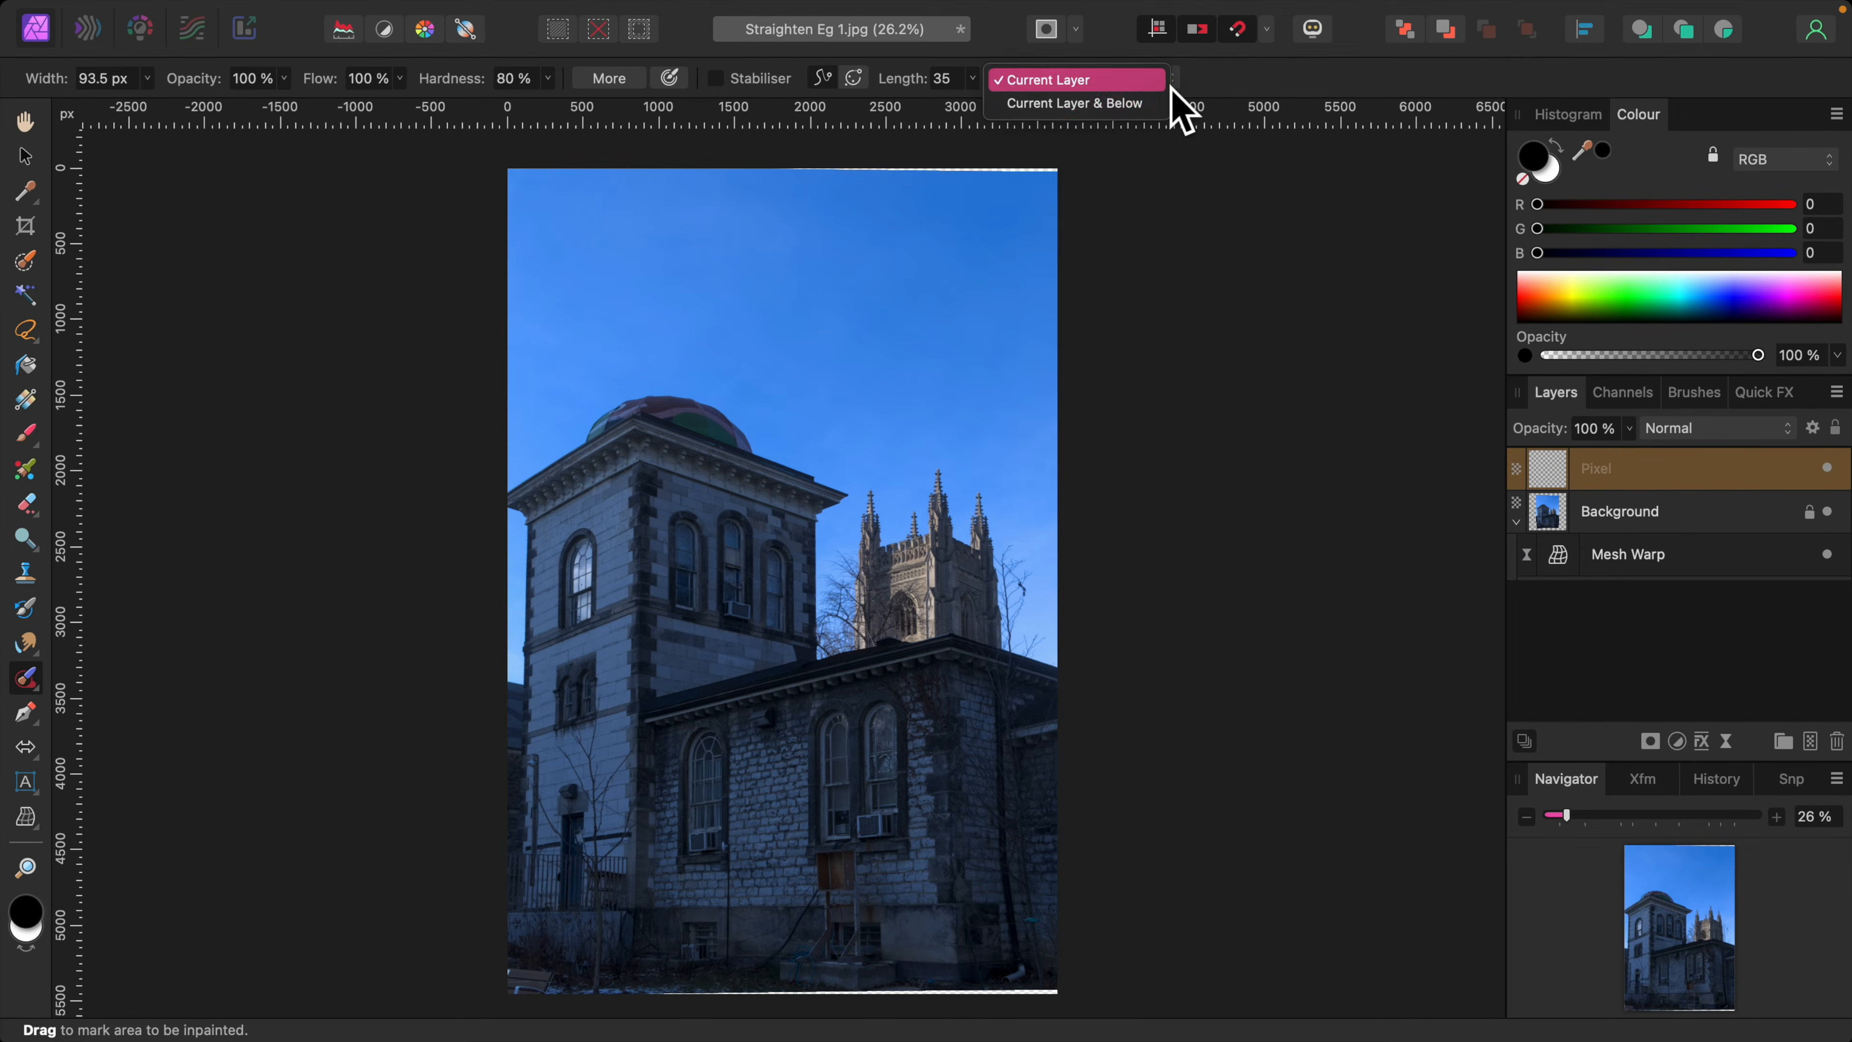
pyautogui.click(1123, 108)
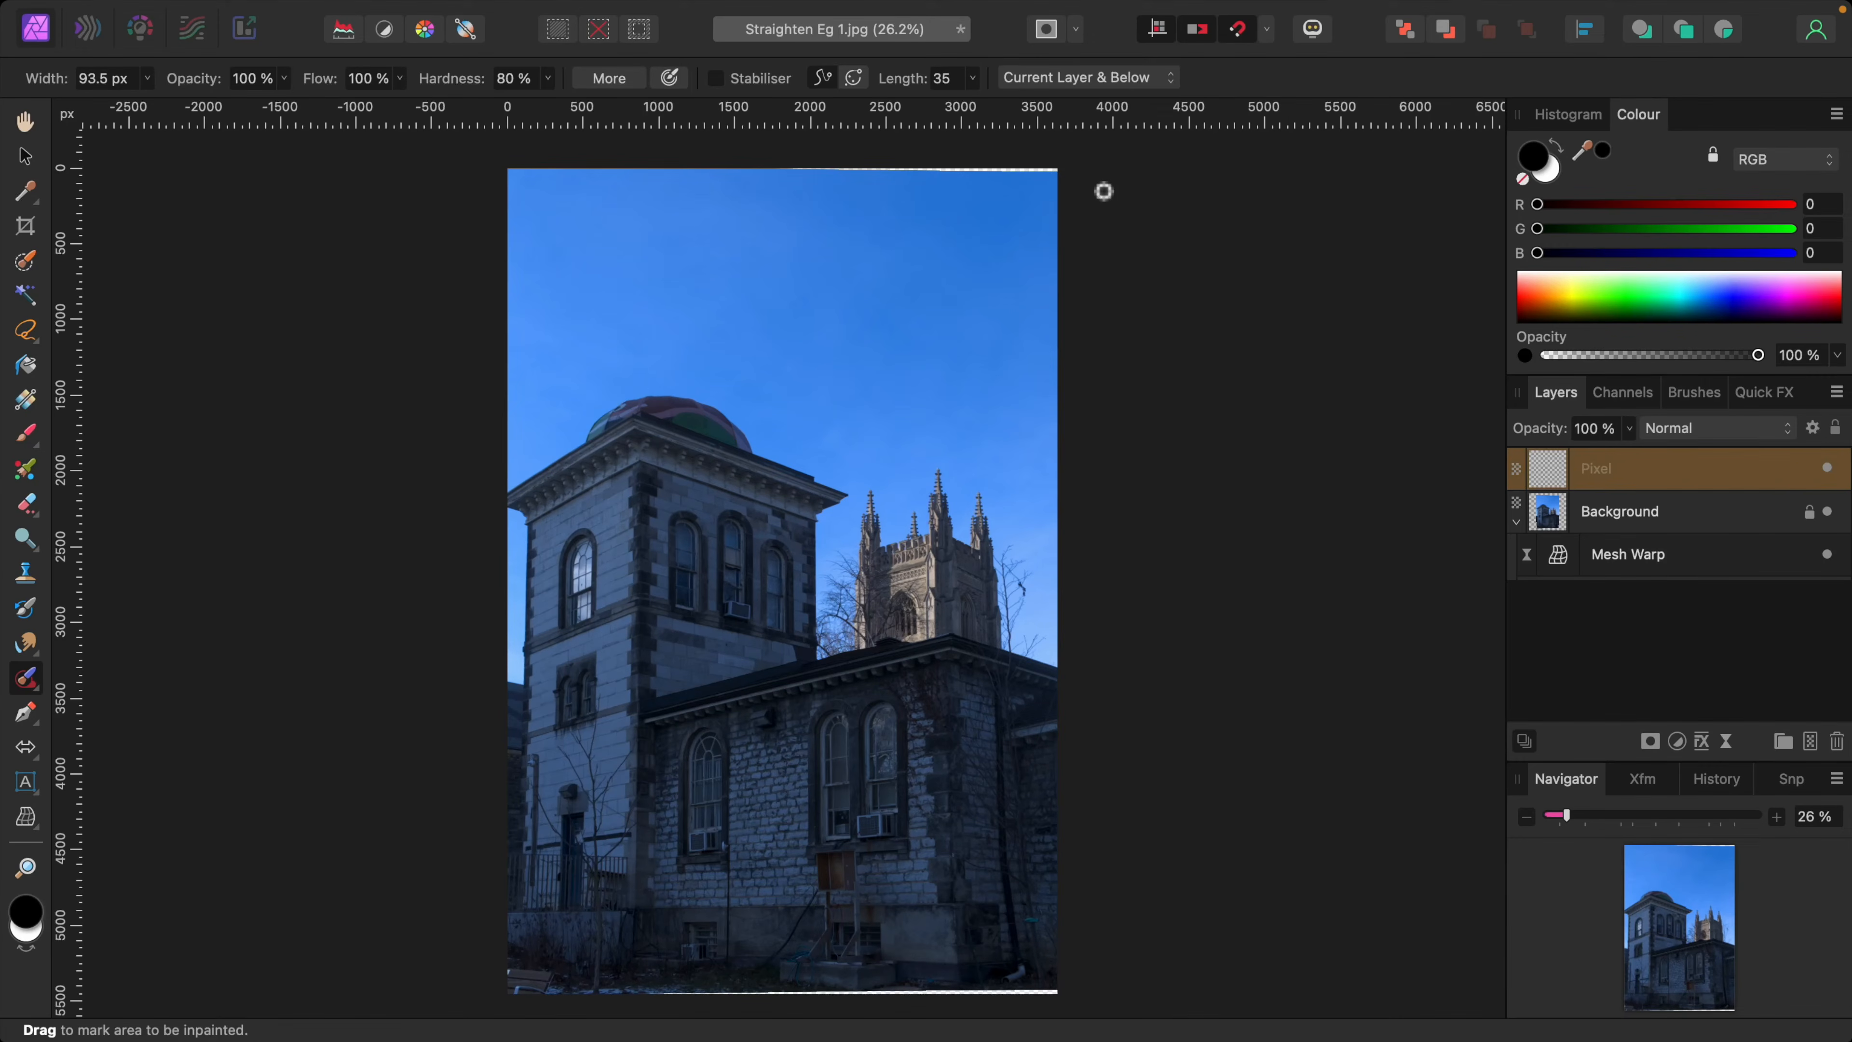
# Inpaint the blank strips along the photo's top edge with a 107.6 px brush and its bottom edge with a 91.4 px brush.
pyautogui.press(']')
pyautogui.moveTo(1061, 178); pyautogui.dragTo(779, 175)
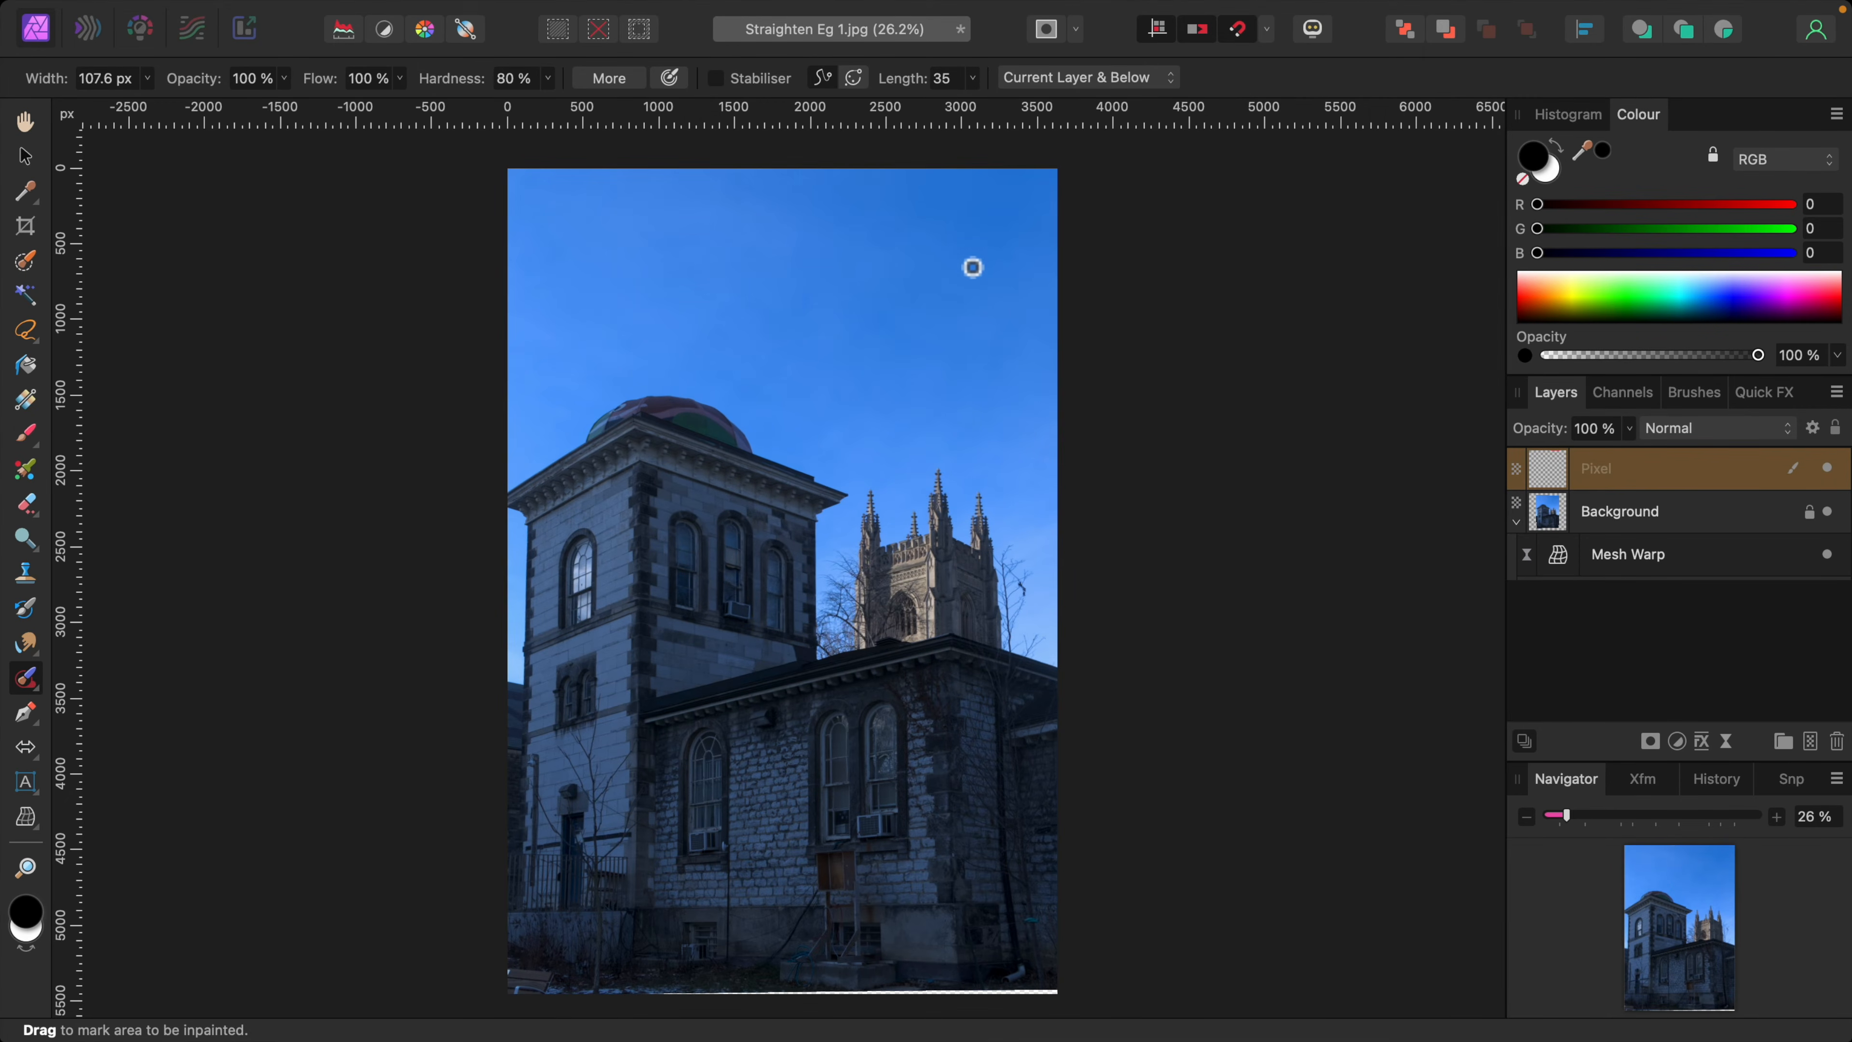
pyautogui.scroll(-5, 965, 265)
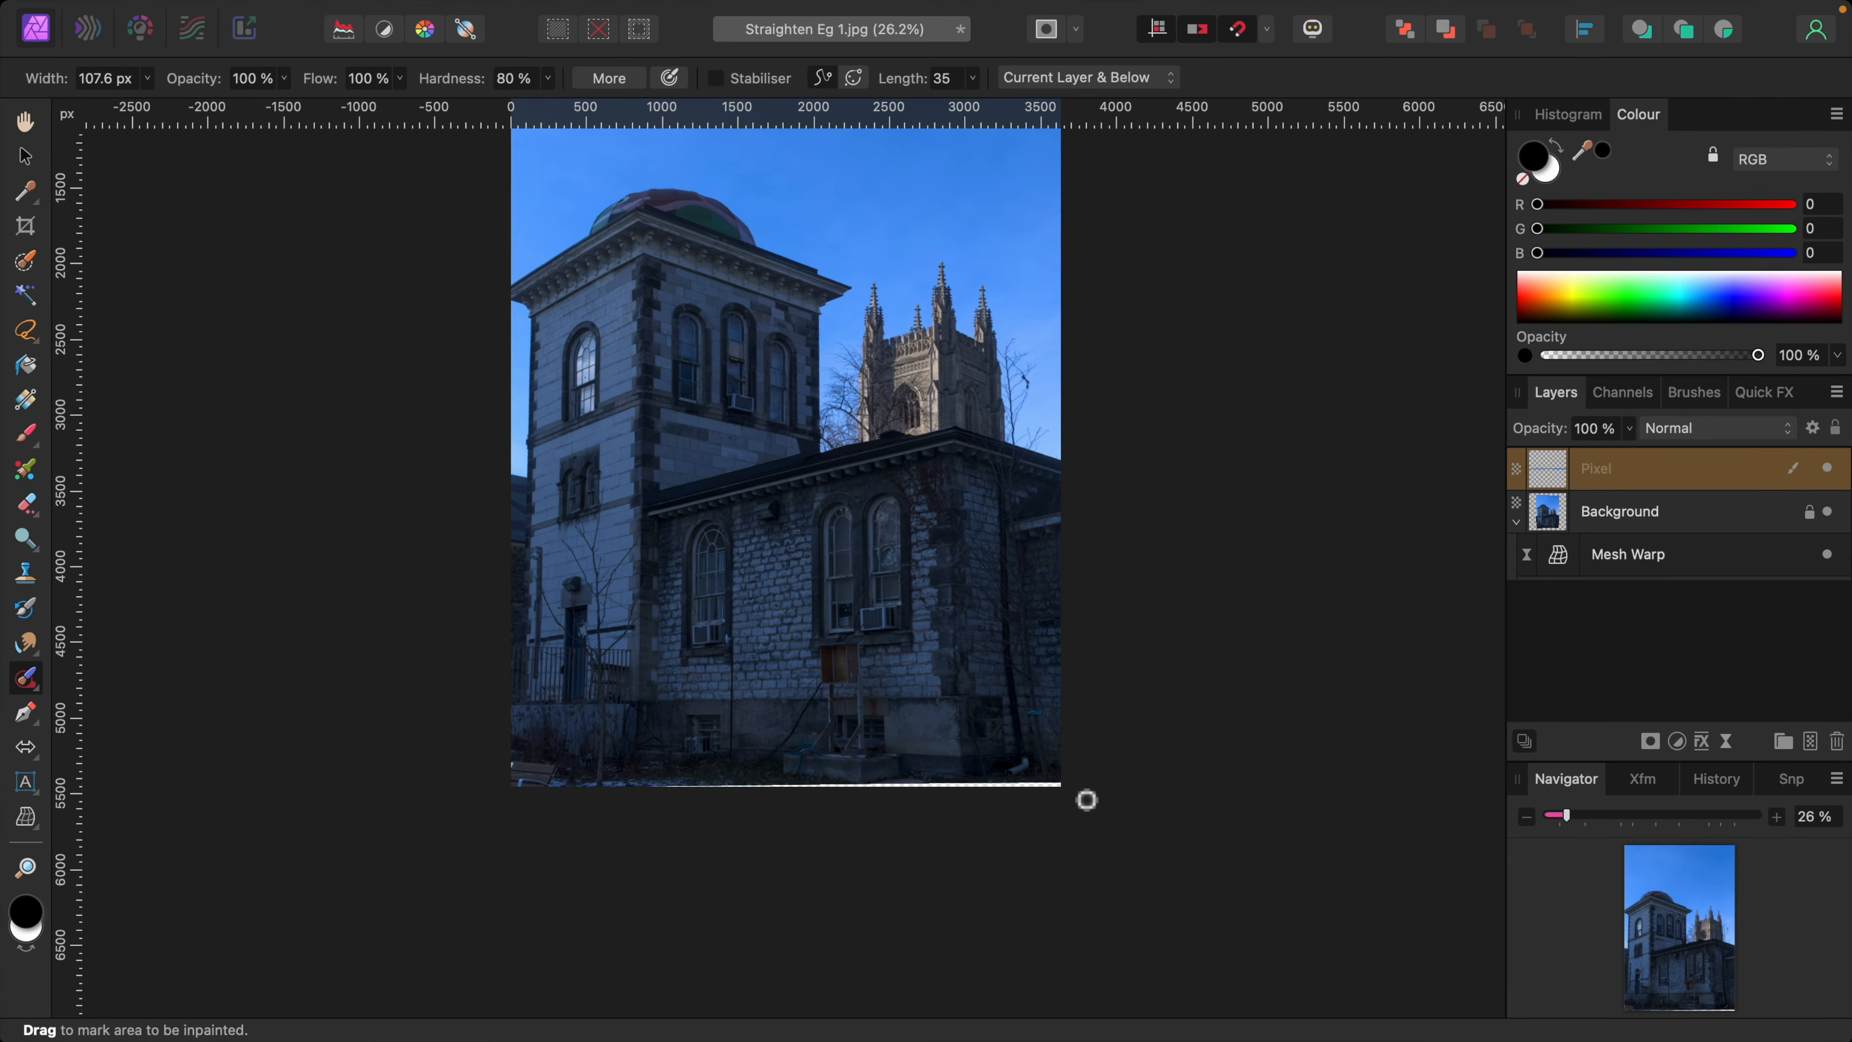
pyautogui.press('[')
pyautogui.moveTo(1069, 791); pyautogui.dragTo(1048, 791)
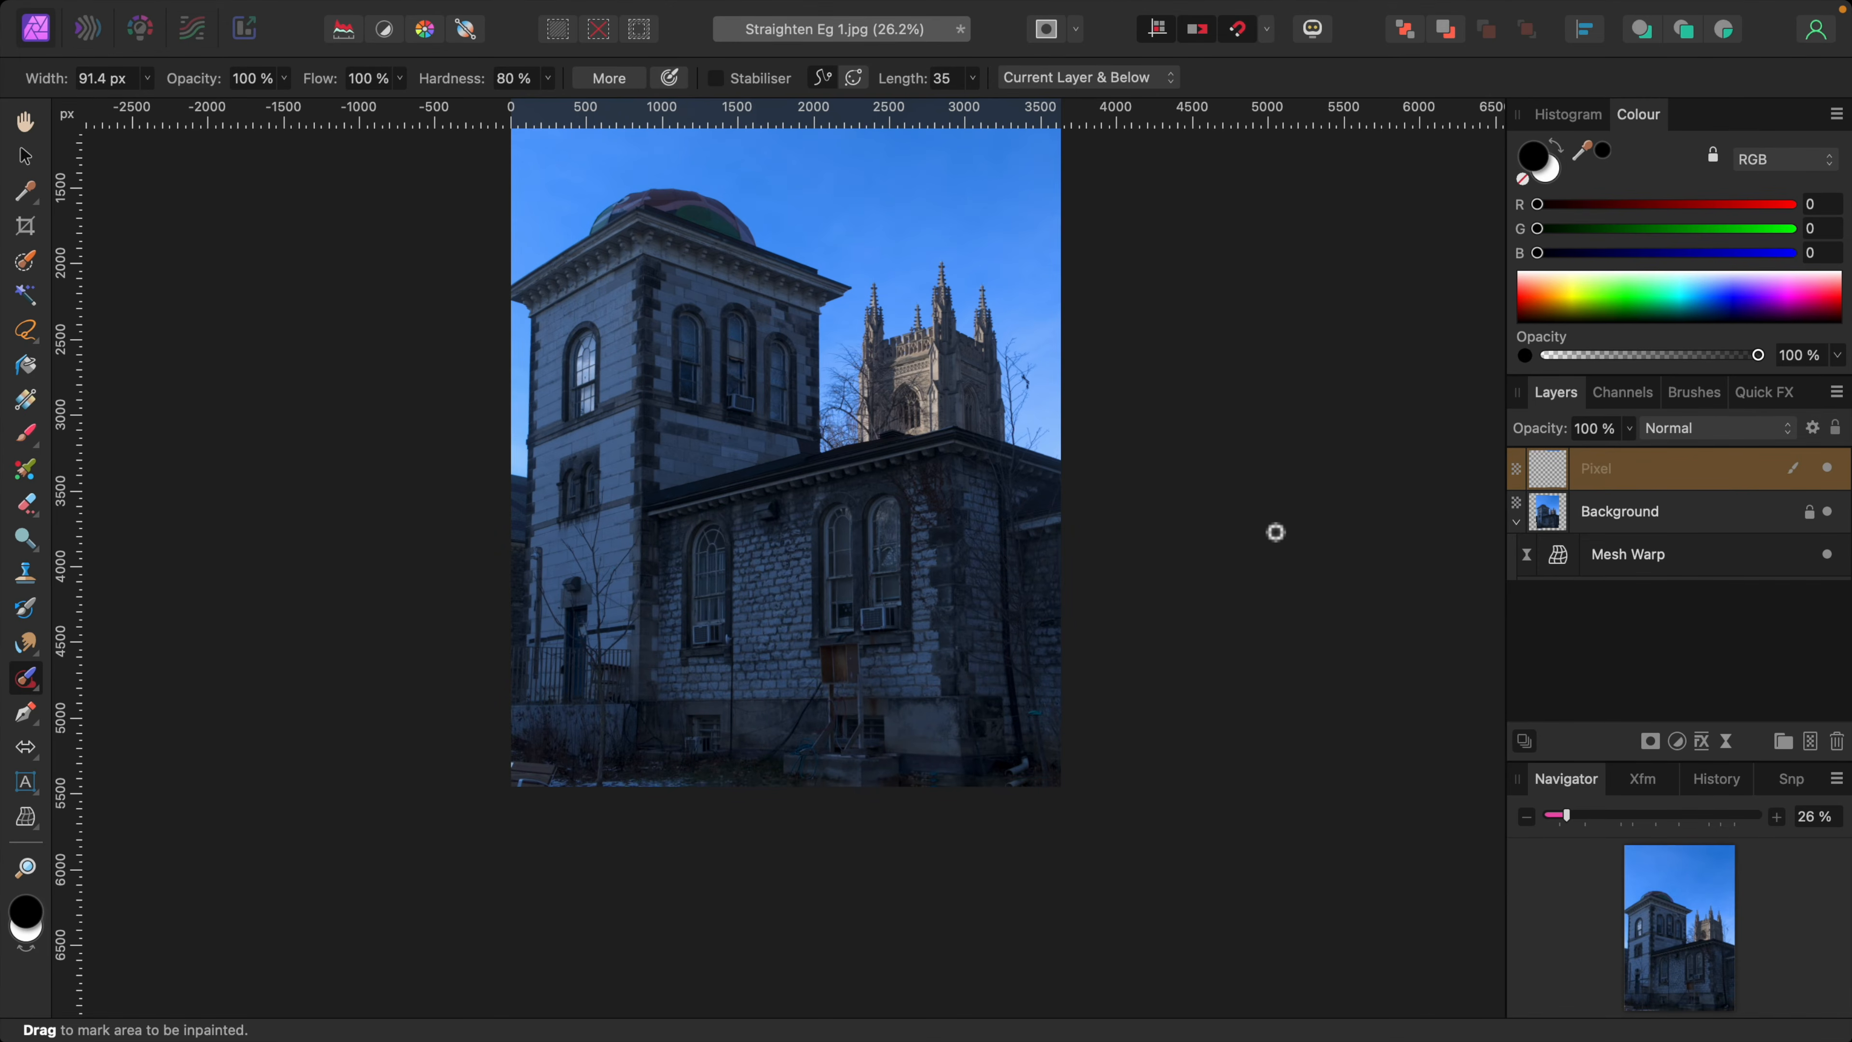
# Zoom in to 150 % and inspect the inpainted area along the photo's bottom edge.
pyautogui.scroll(5, 1275, 532)
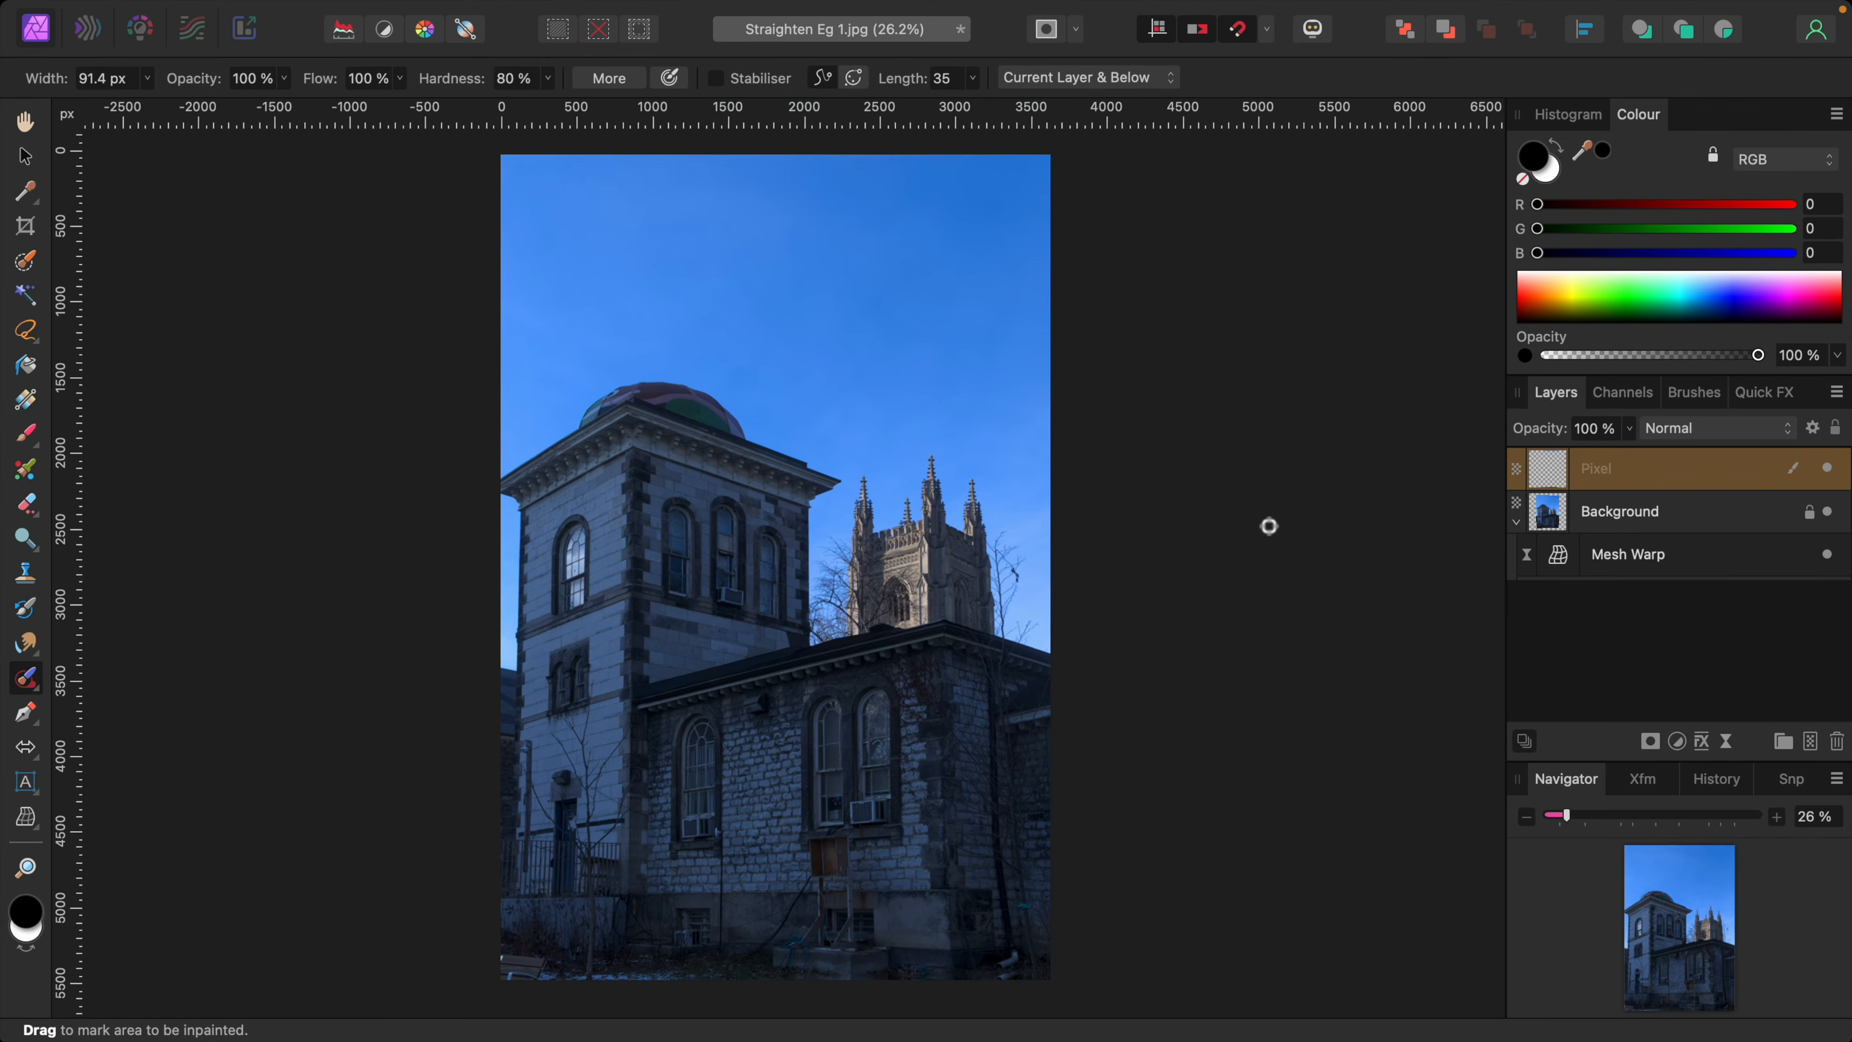
pyautogui.scroll(-2, 1269, 525)
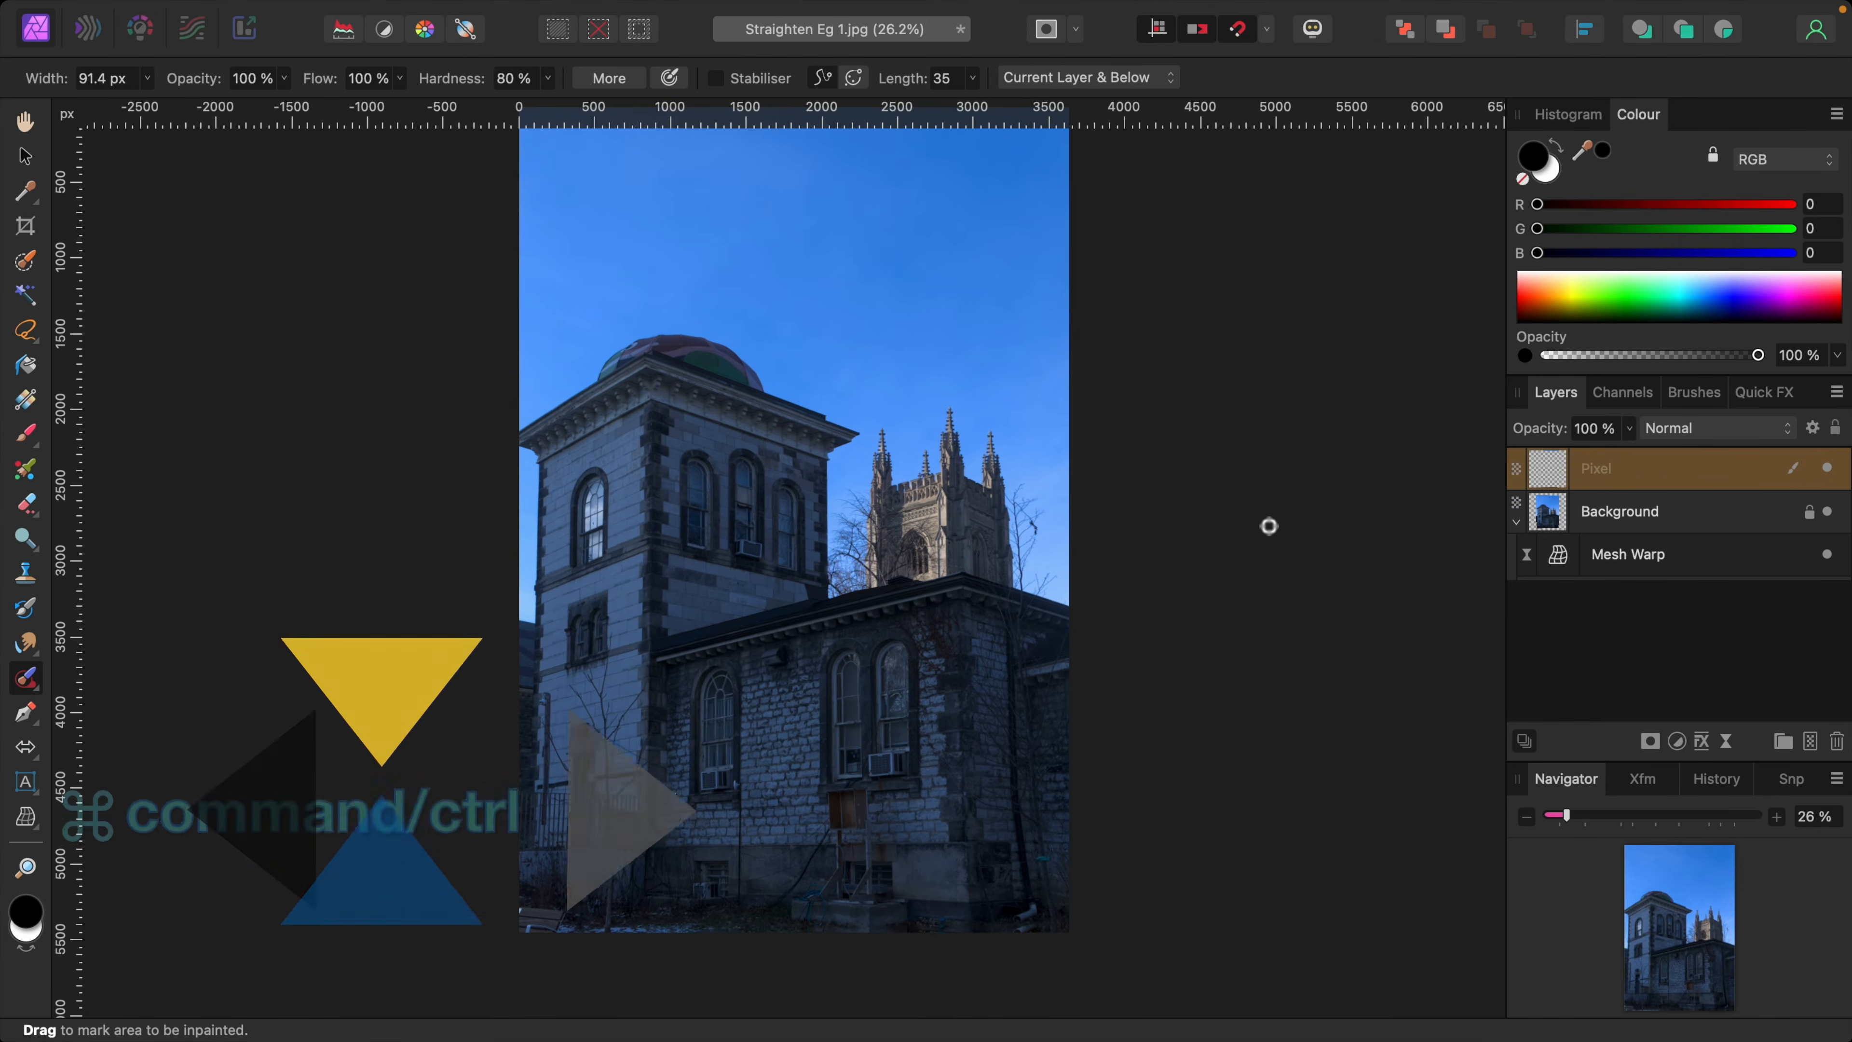
pyautogui.press('super+plus')
pyautogui.press('super+plus')
pyautogui.press('super+plus')
pyautogui.press('super+plus')
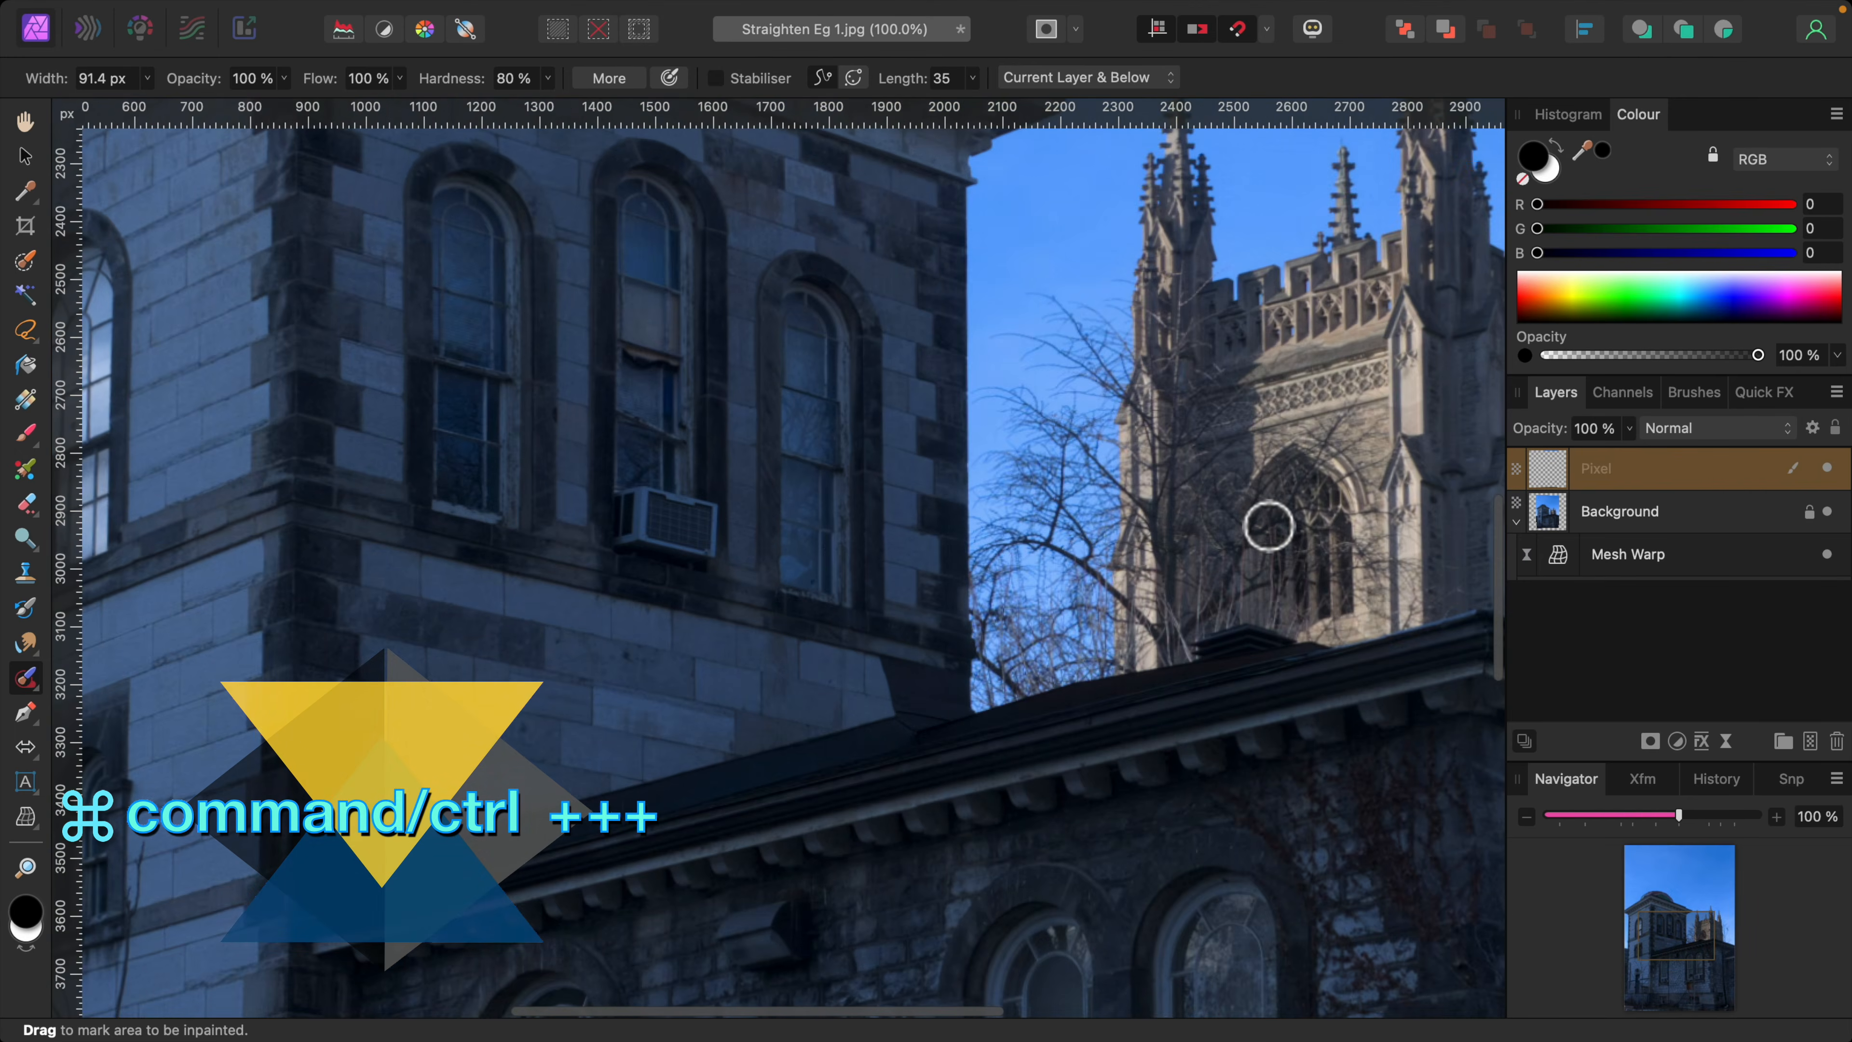
pyautogui.scroll(-20, 1269, 525)
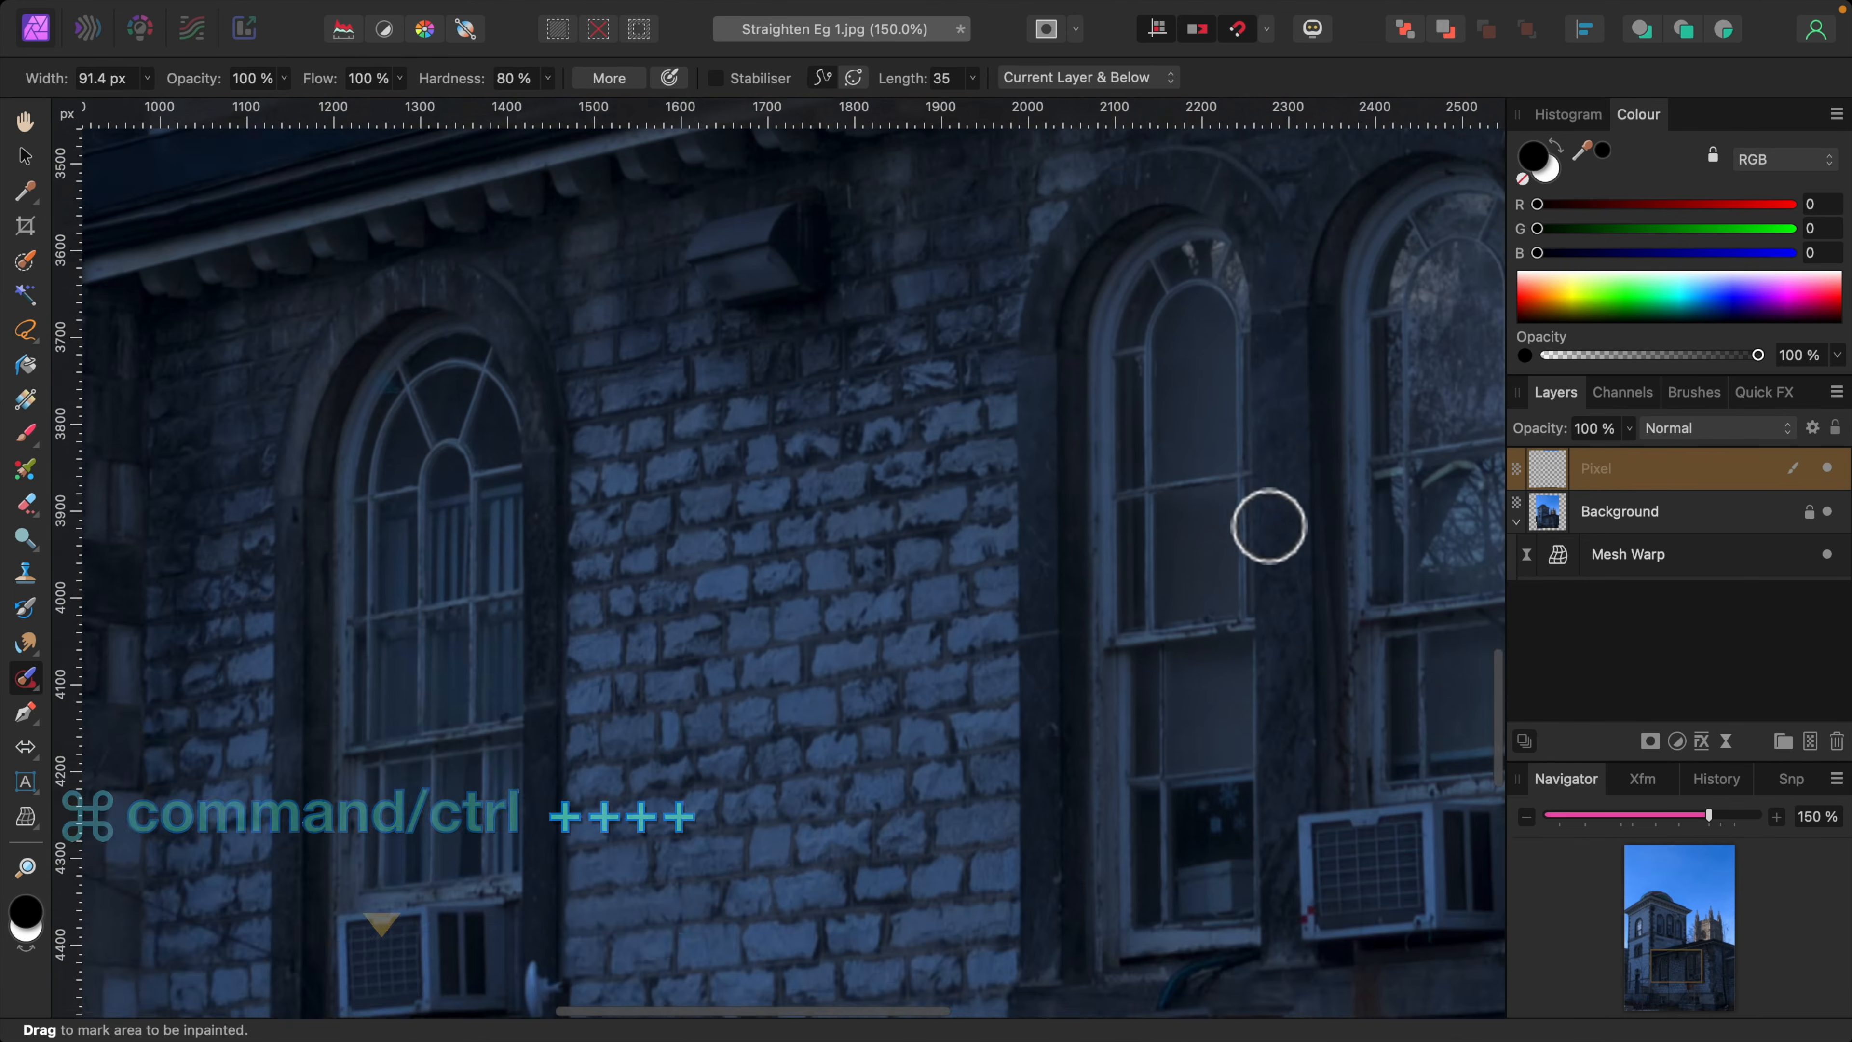
pyautogui.scroll(-4, 1268, 525)
pyautogui.hscroll(8, 1269, 525)
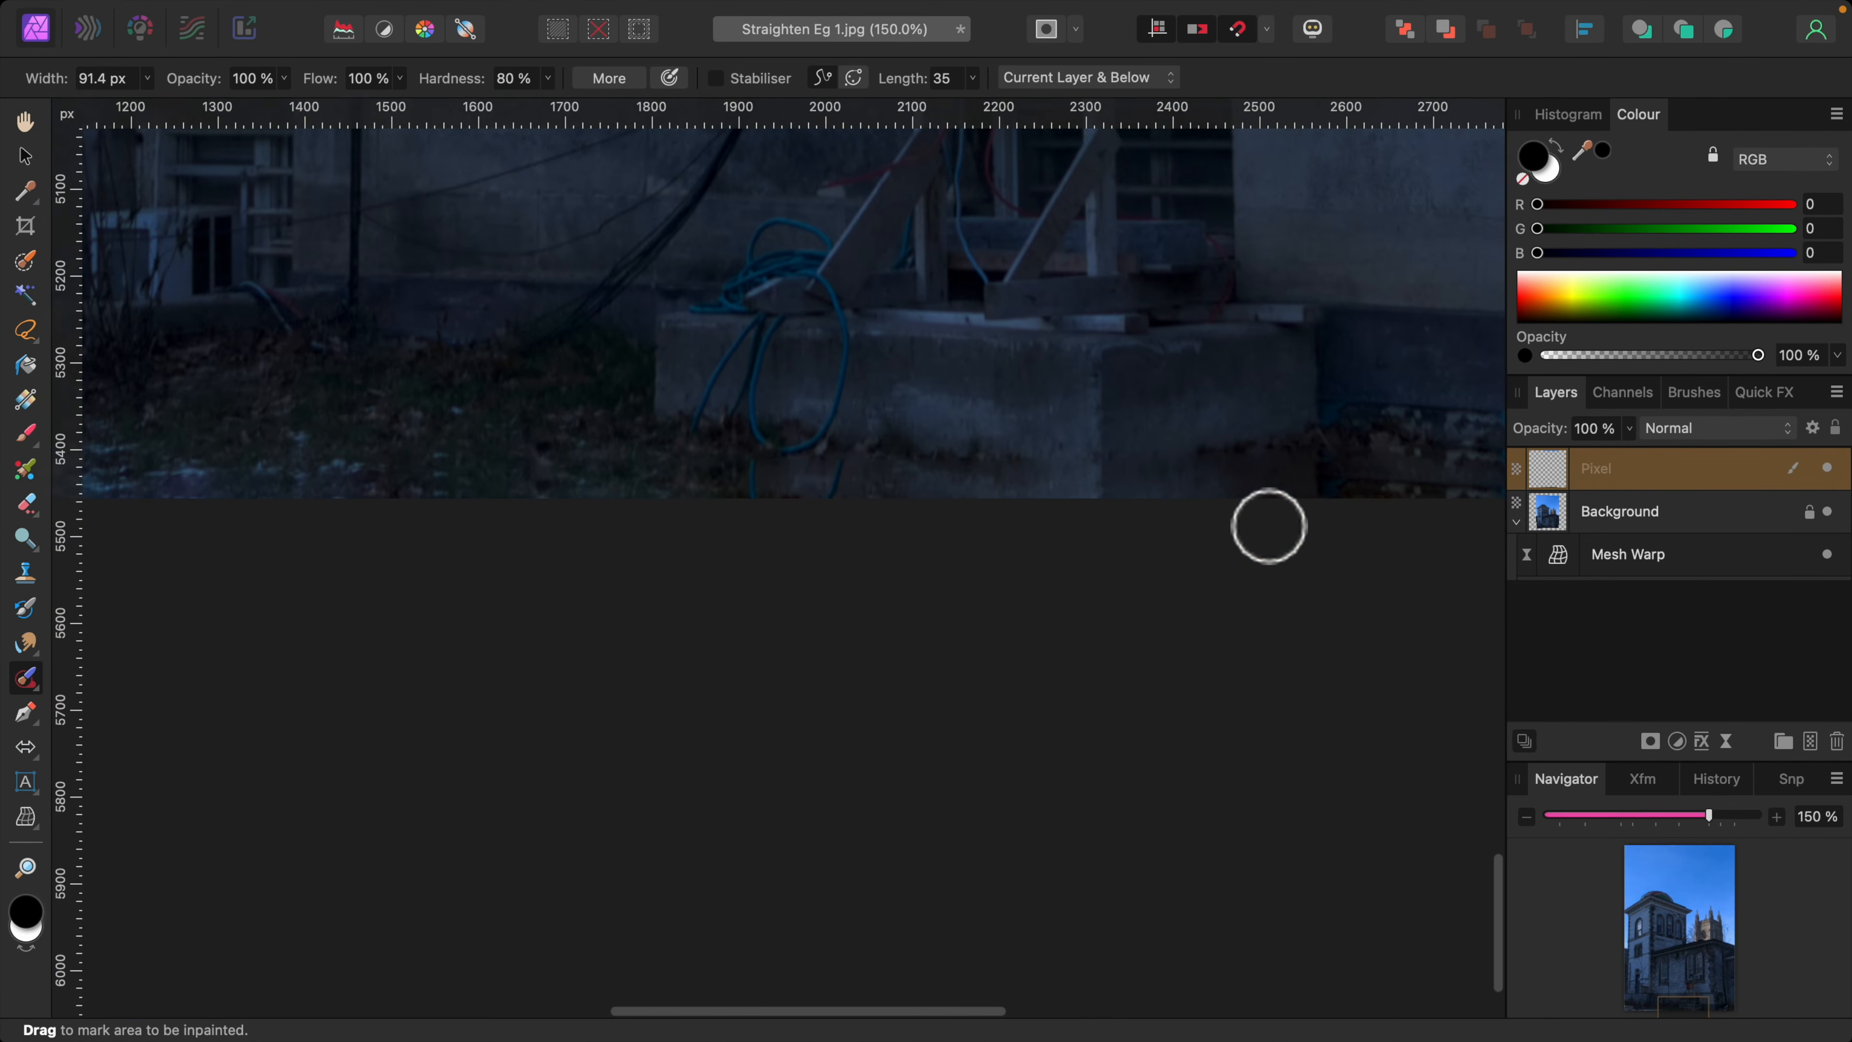
# Reduce the Inpainting Brush to 34.5 px and inpaint over the duplicated pipe at the photo's lower-right edge.
pyautogui.hscroll(6, 1269, 525)
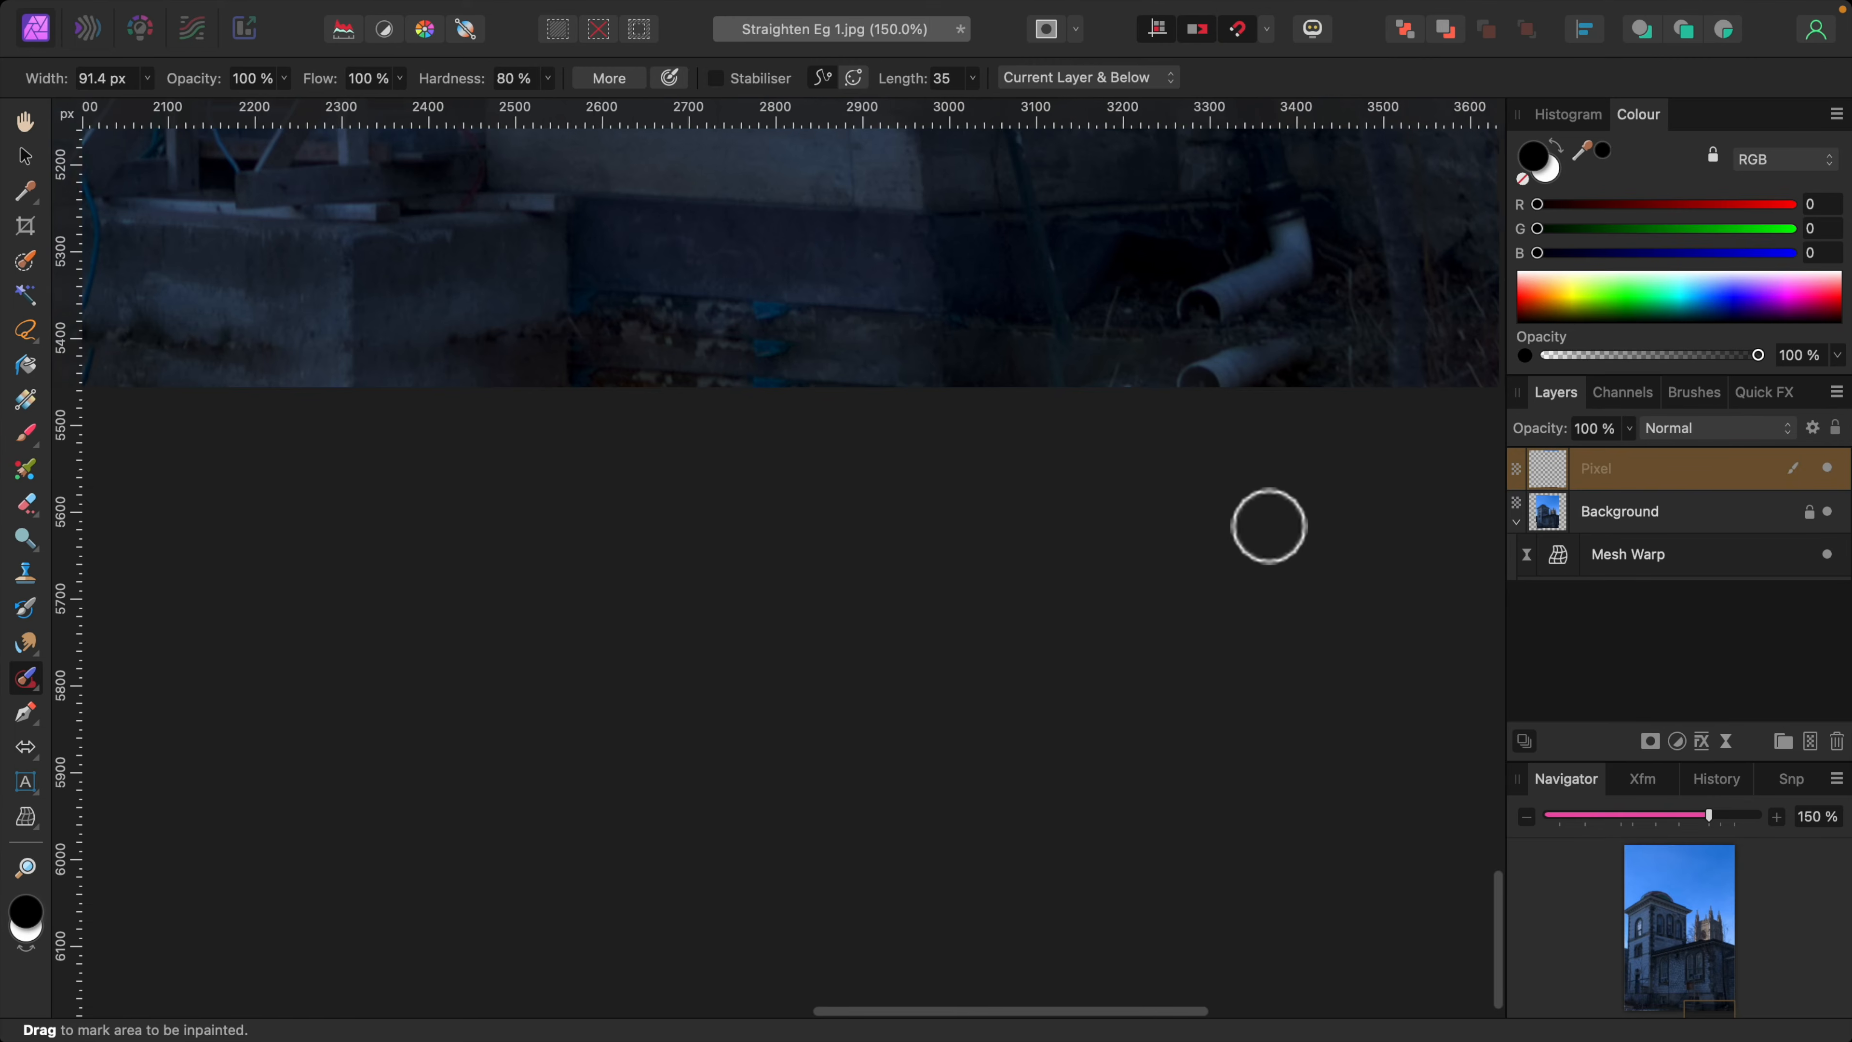
pyautogui.scroll(1, 1269, 525)
pyautogui.hscroll(-1, 1269, 525)
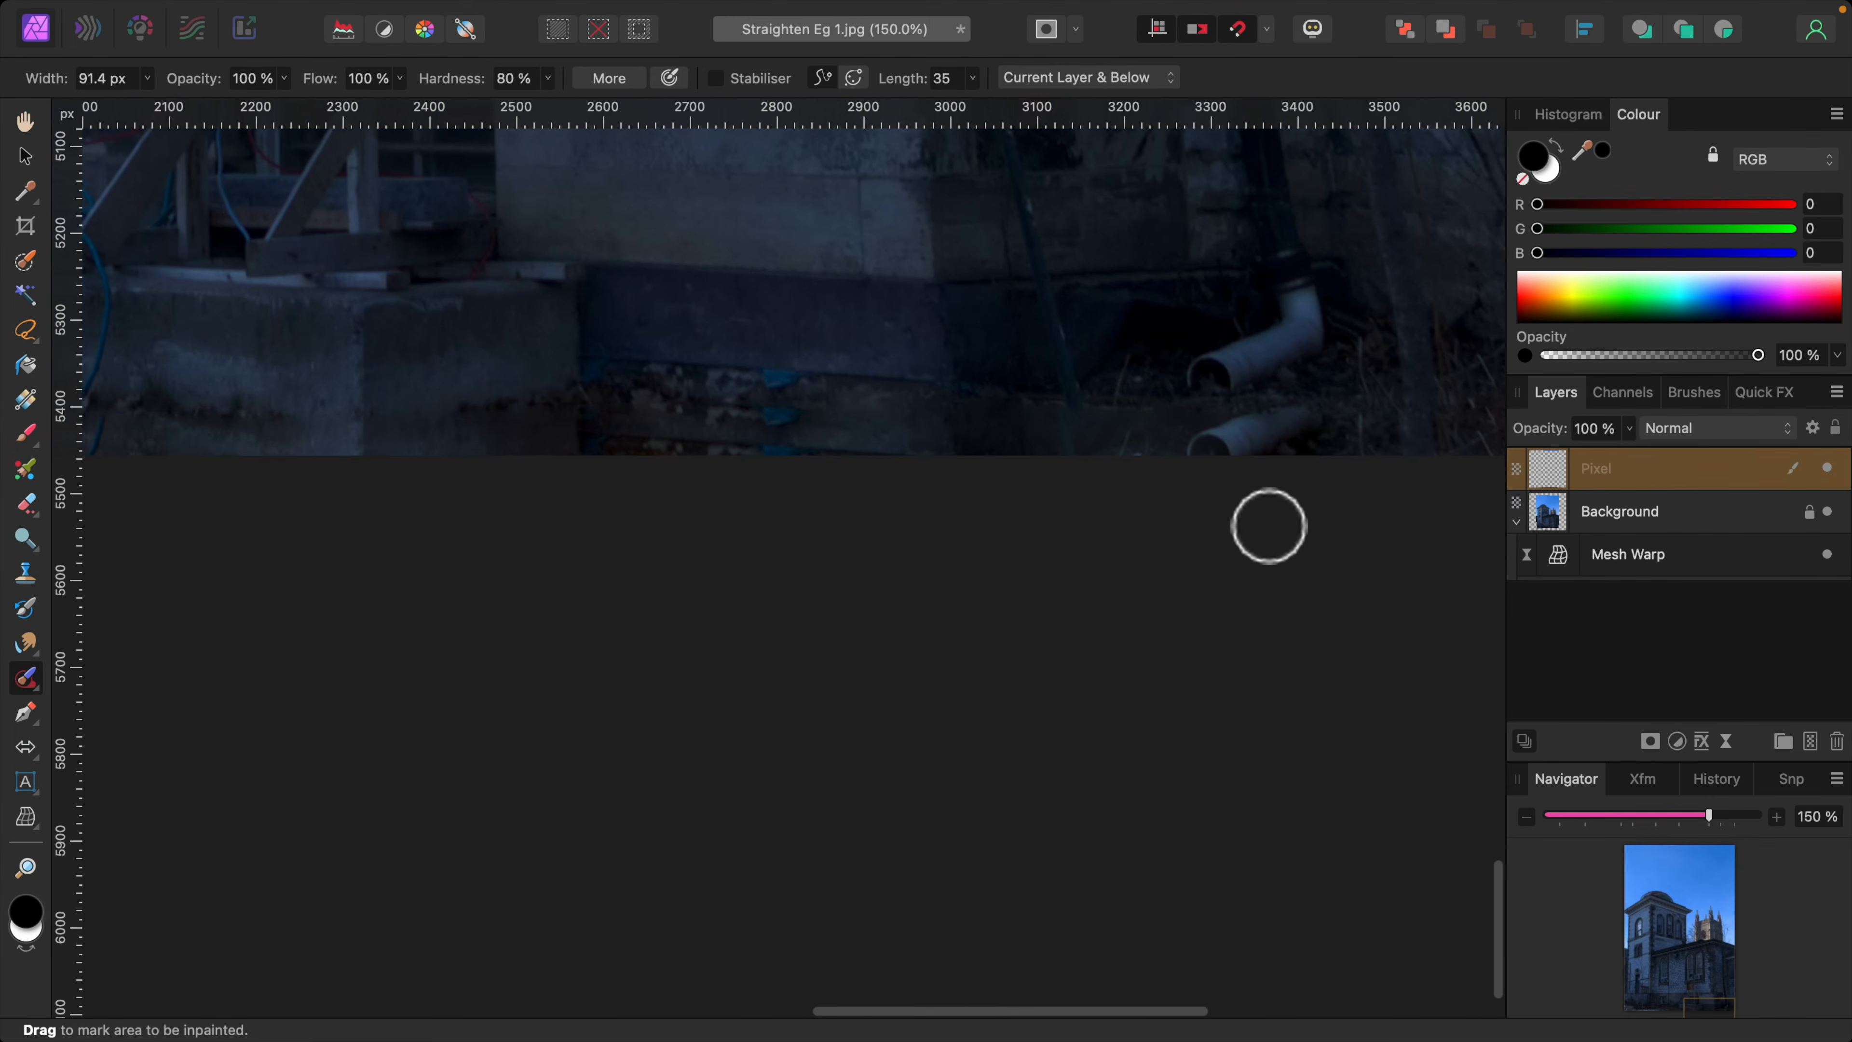
pyautogui.press('[')
pyautogui.press('[')
pyautogui.press('[')
pyautogui.moveTo(1317, 433); pyautogui.dragTo(1193, 468)
pyautogui.moveTo(1335, 455)
pyautogui.mouseDown()
pyautogui.moveTo(1256, 433)
pyautogui.moveTo(1368, 426)
pyautogui.mouseUp()
pyautogui.click(1236, 450)
# Inpaint the repeated blue debris, the leftover white strip and the remaining flaws along the photo's bottom edge, and show the whole photo.
pyautogui.hscroll(-1, 1228, 496)
pyautogui.hscroll(-3, 1229, 497)
pyautogui.moveTo(1185, 426)
pyautogui.mouseDown()
pyautogui.moveTo(1094, 426)
pyautogui.moveTo(1072, 461)
pyautogui.mouseUp()
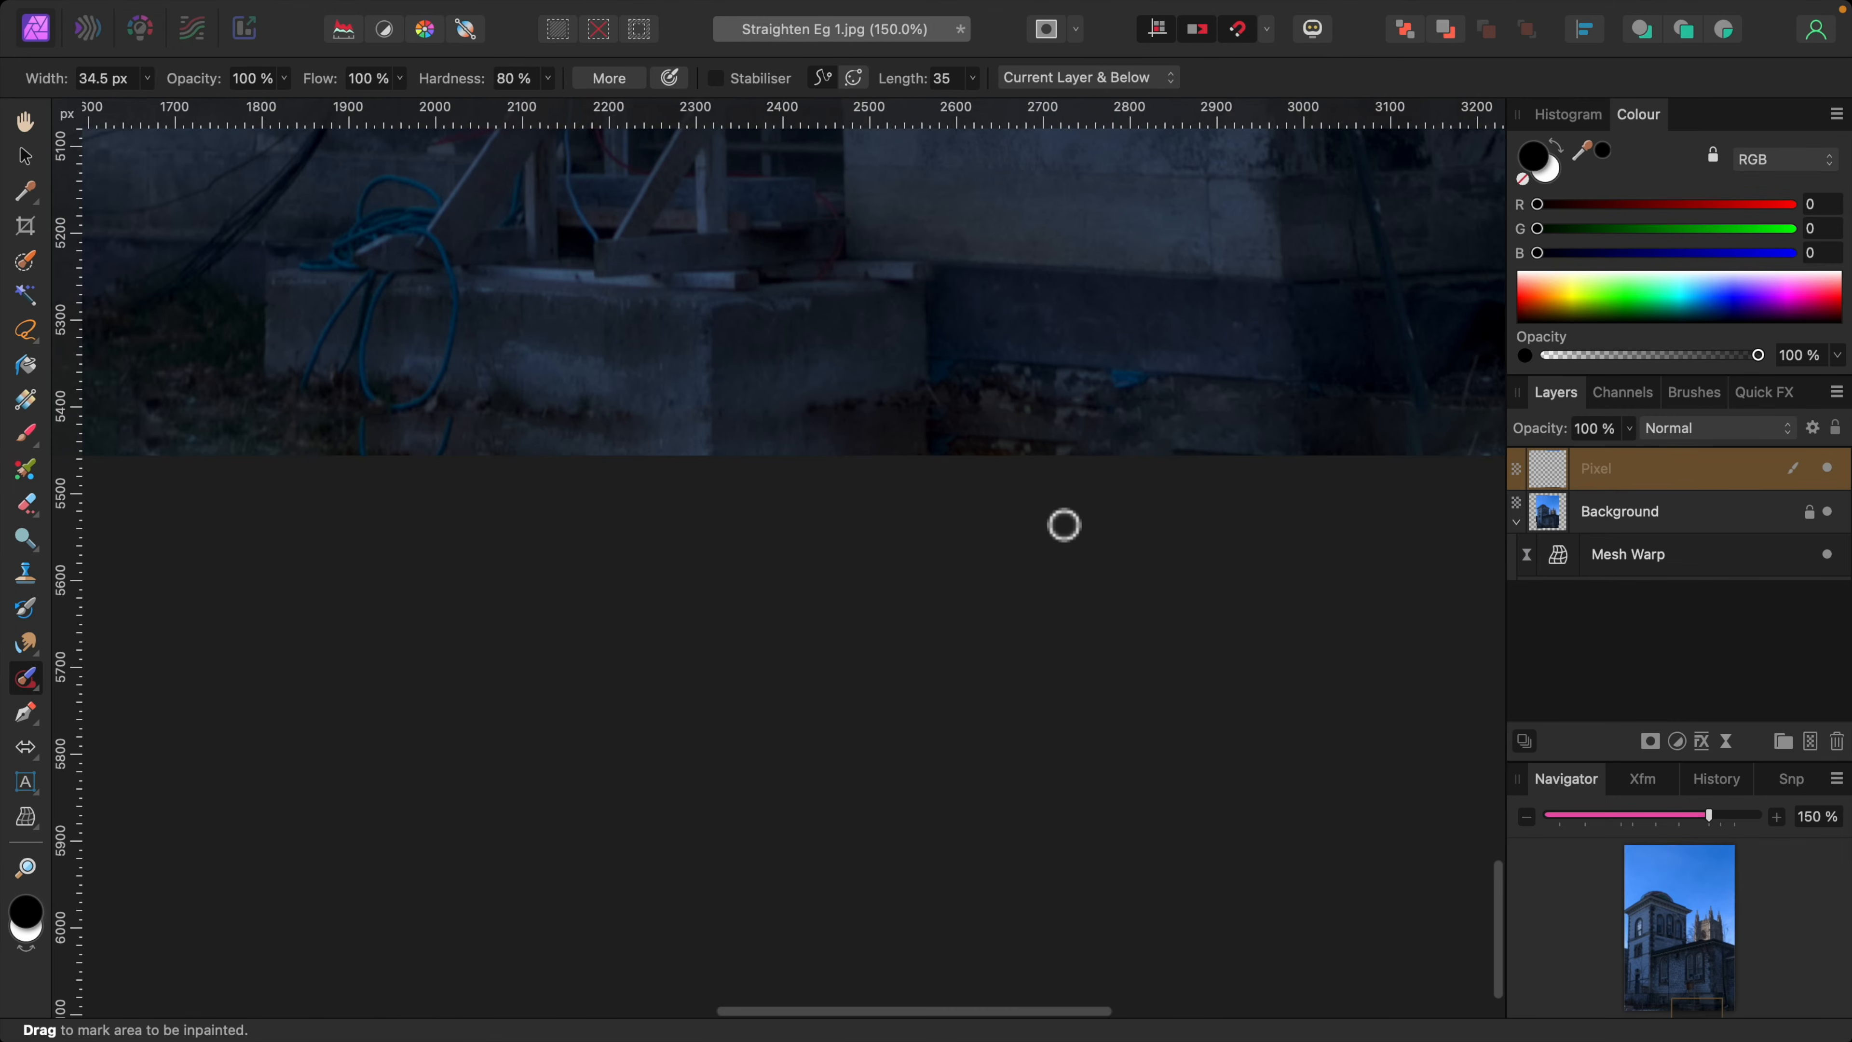
pyautogui.hscroll(-6, 1063, 521)
pyautogui.moveTo(1013, 458)
pyautogui.mouseDown()
pyautogui.moveTo(890, 459)
pyautogui.moveTo(1032, 467)
pyautogui.moveTo(883, 454)
pyautogui.moveTo(1013, 460)
pyautogui.mouseUp()
pyautogui.hscroll(-8, 988, 512)
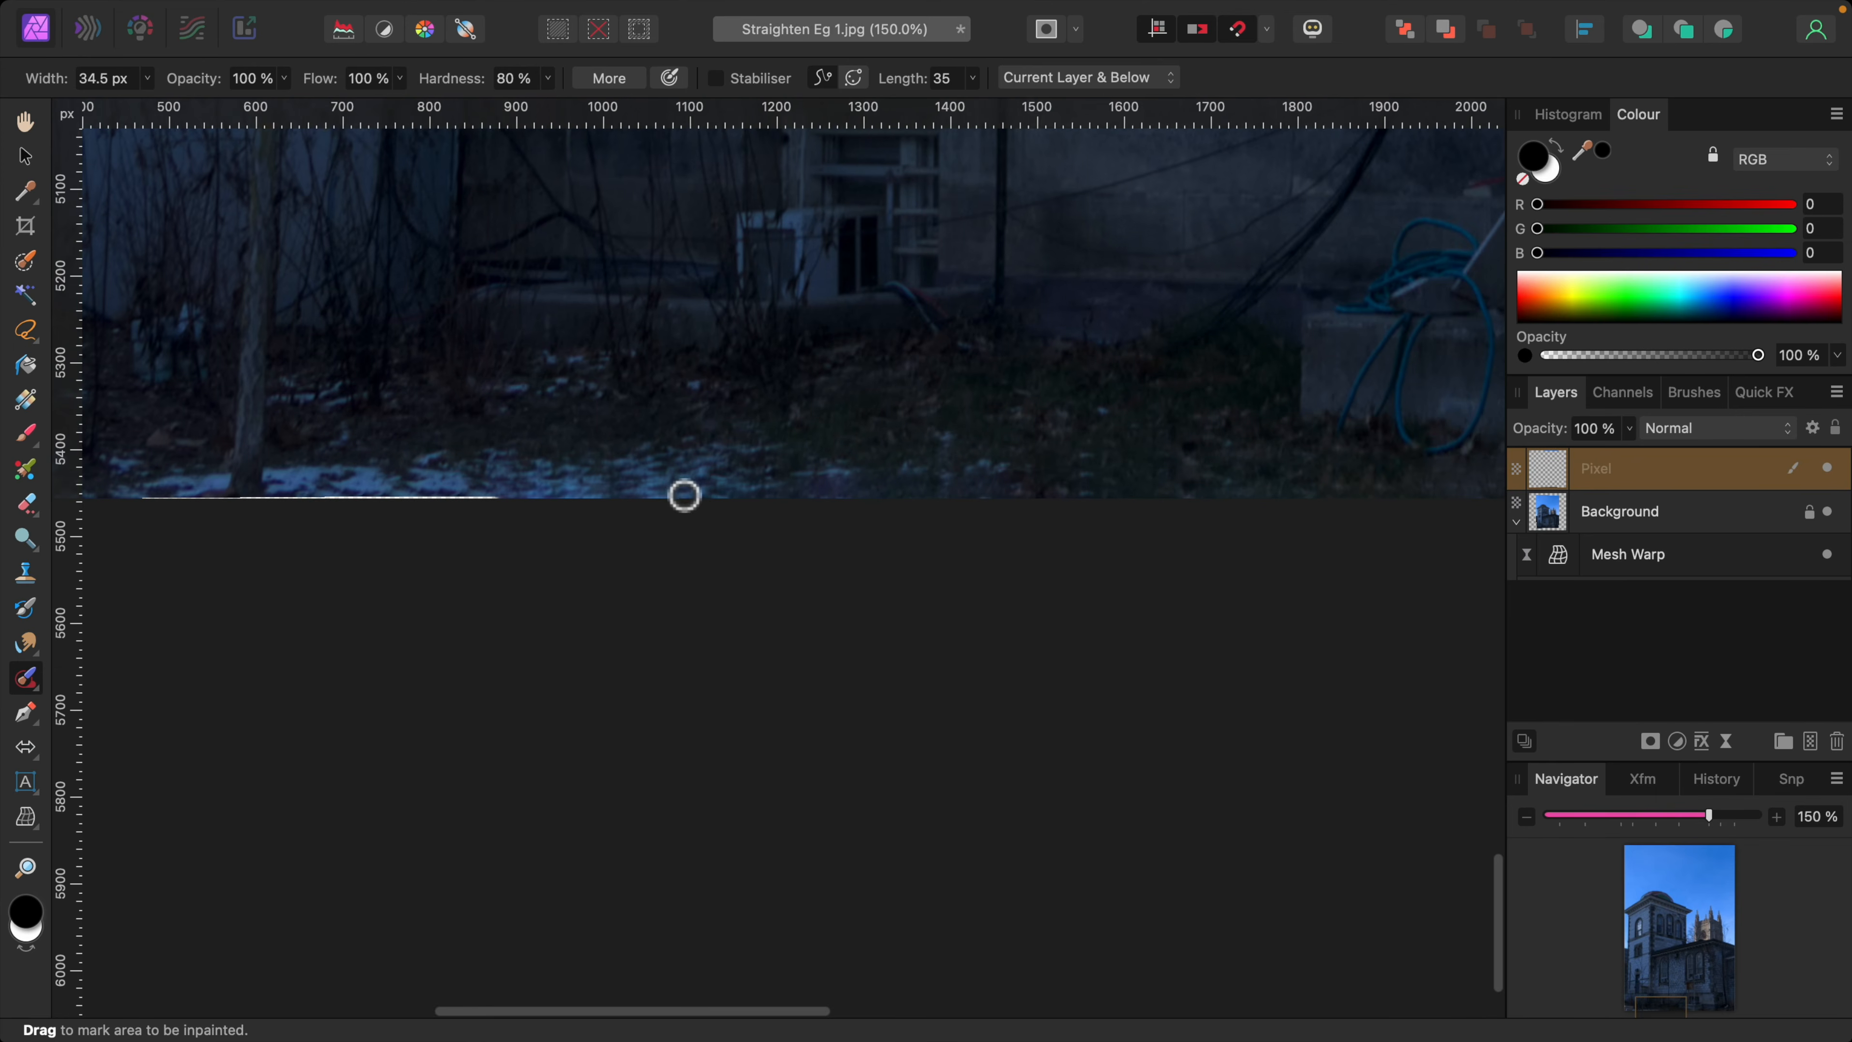
pyautogui.moveTo(318, 496); pyautogui.dragTo(729, 528)
pyautogui.moveTo(265, 518)
pyautogui.mouseDown()
pyautogui.moveTo(648, 569)
pyautogui.moveTo(289, 512)
pyautogui.mouseUp()
pyautogui.hscroll(18, 823, 579)
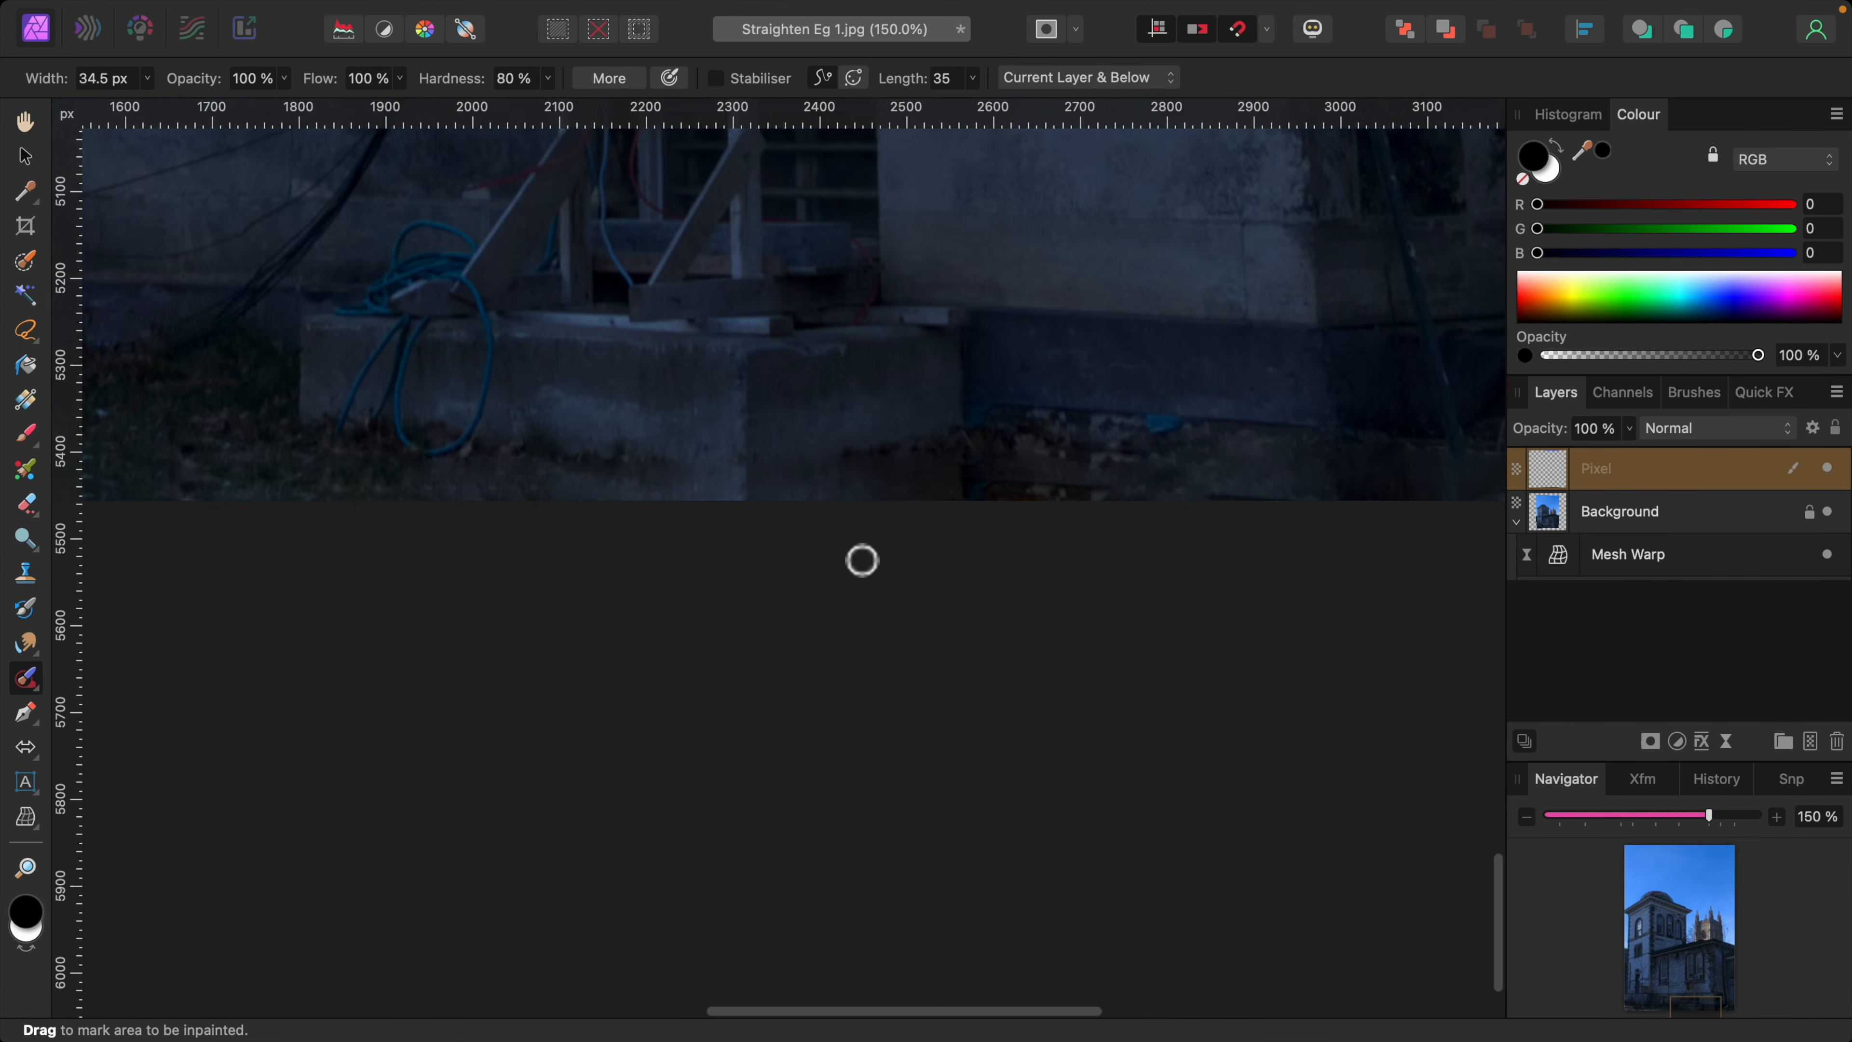
pyautogui.moveTo(1356, 505); pyautogui.dragTo(1224, 512)
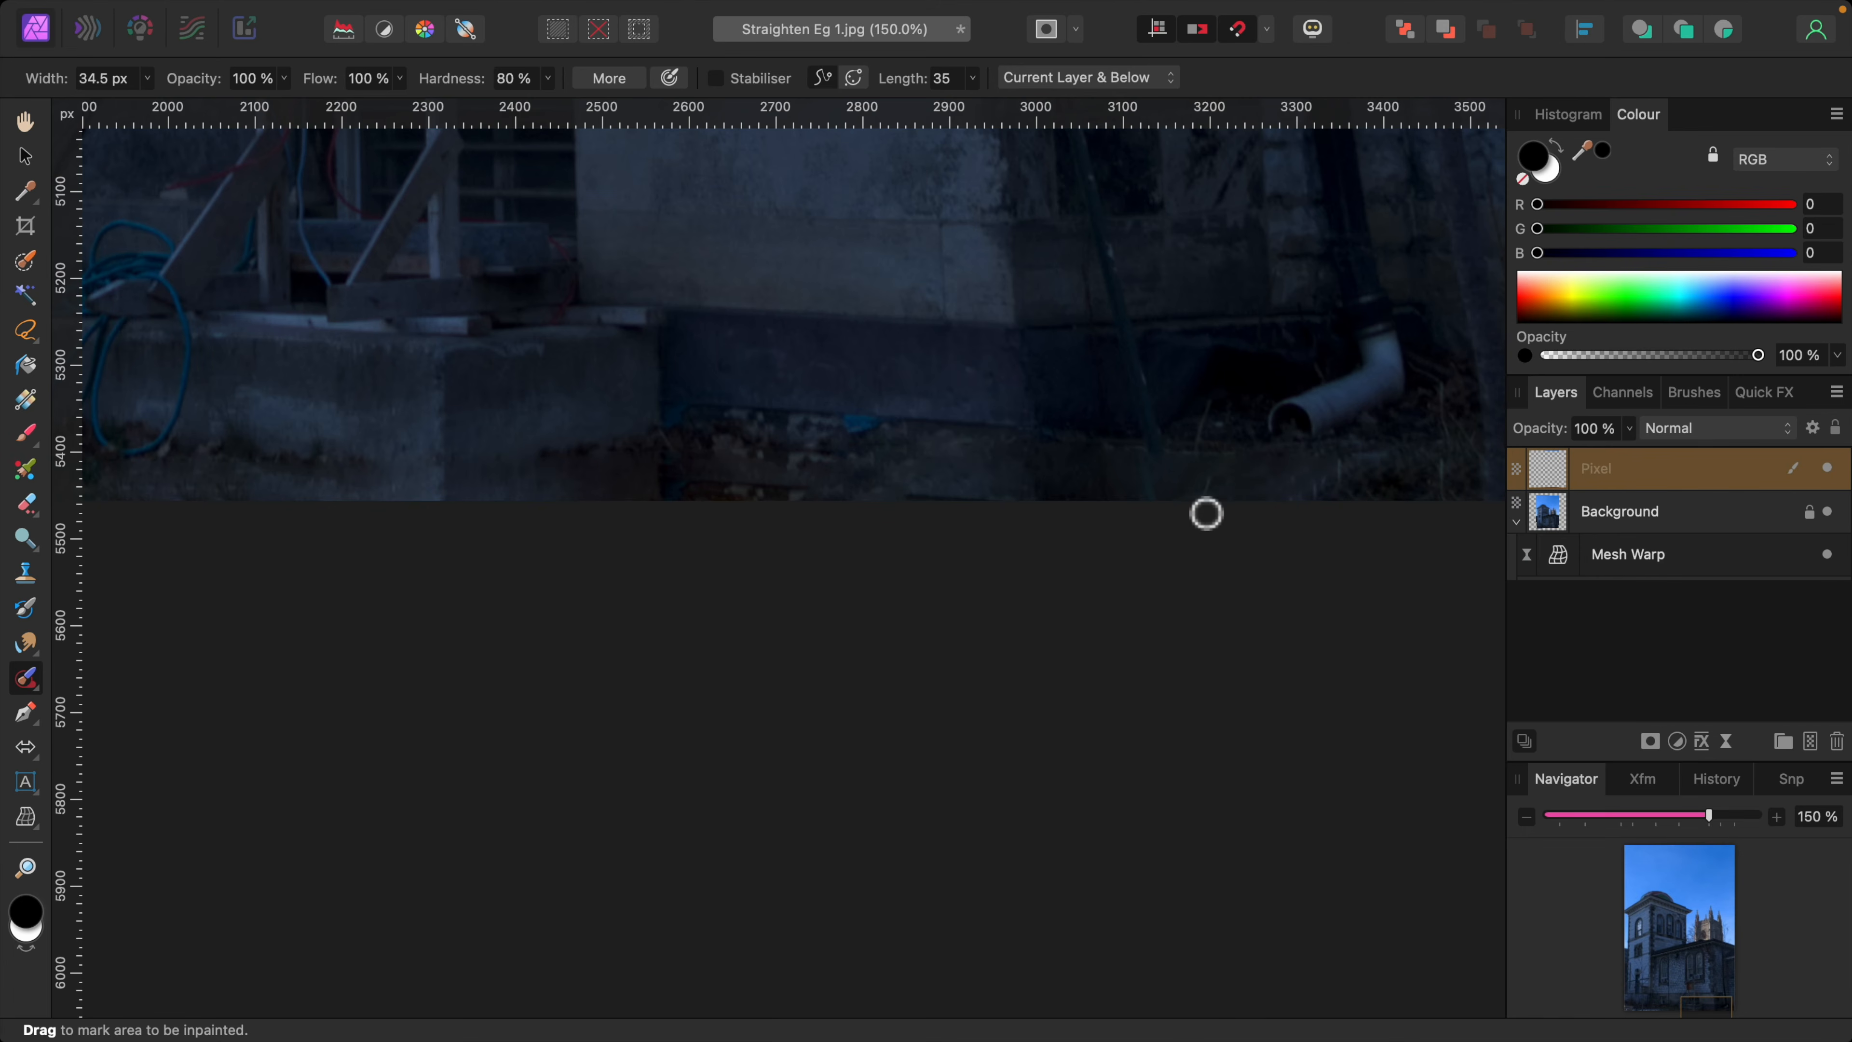
pyautogui.hscroll(2, 1291, 638)
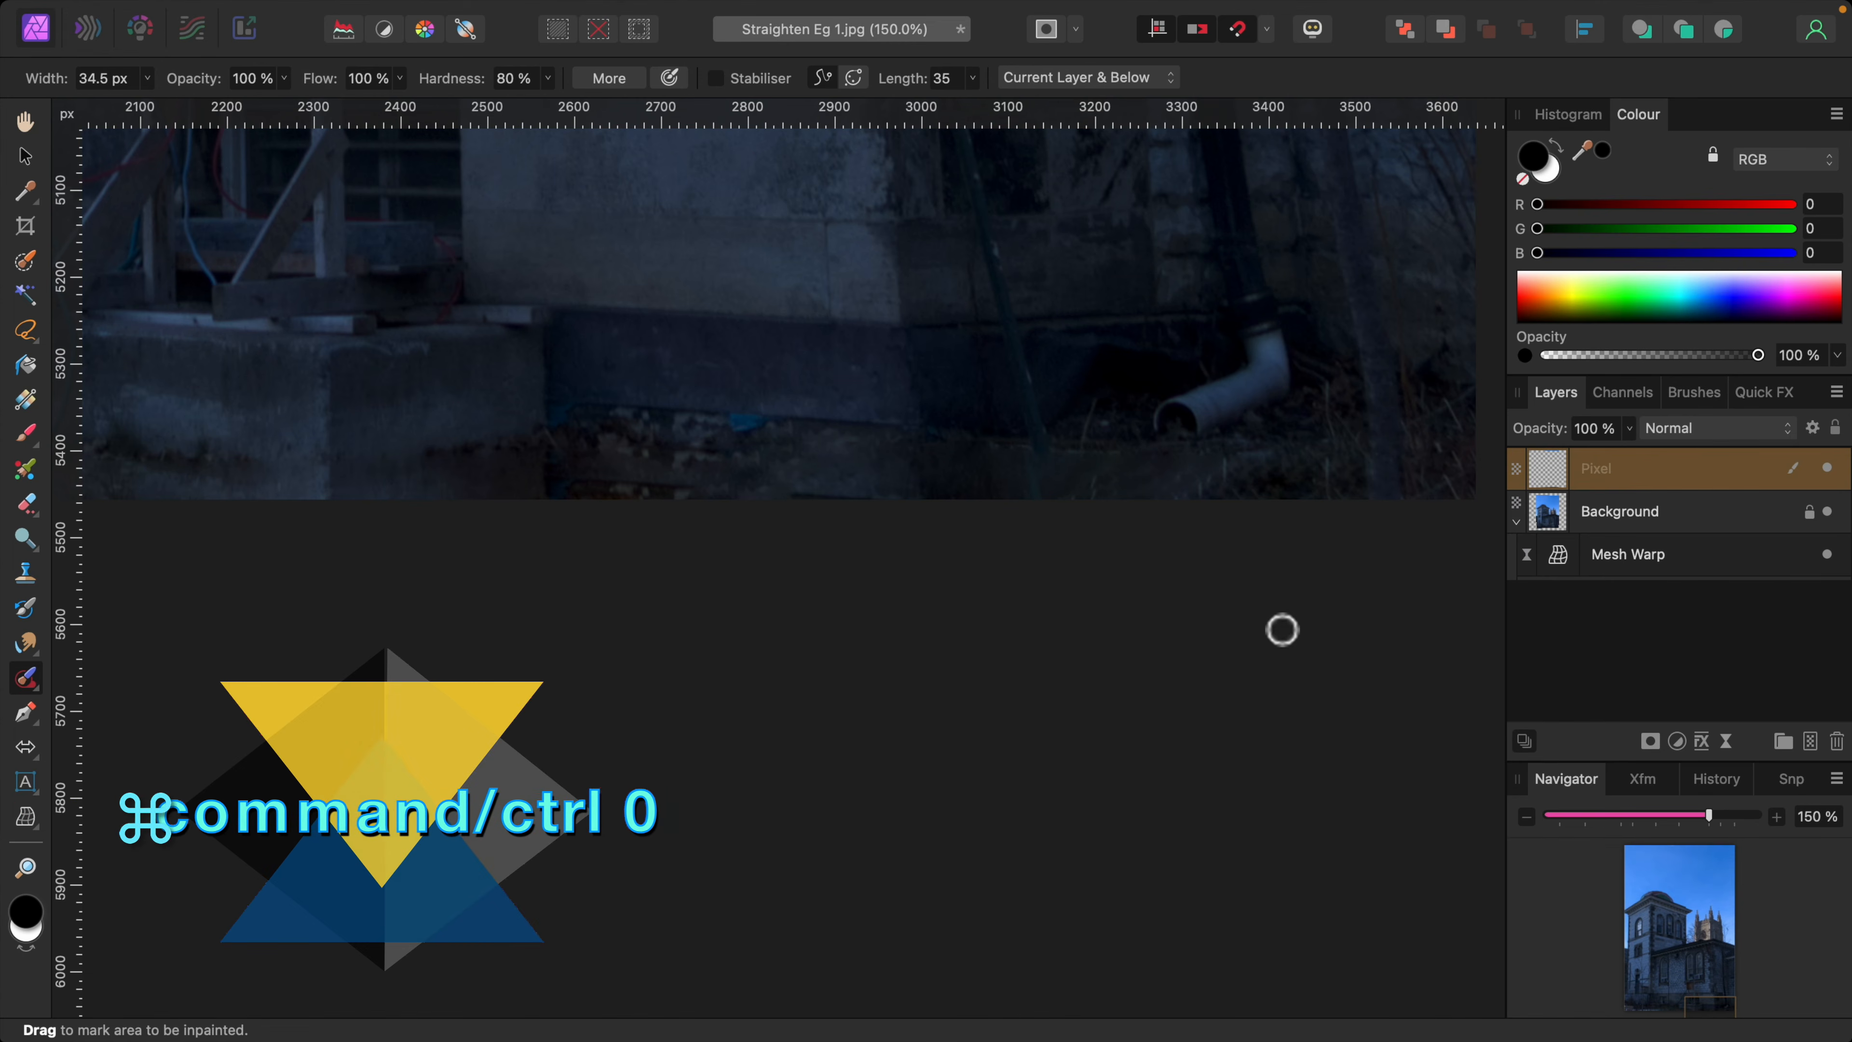
pyautogui.hotkey('ctrl', '0')
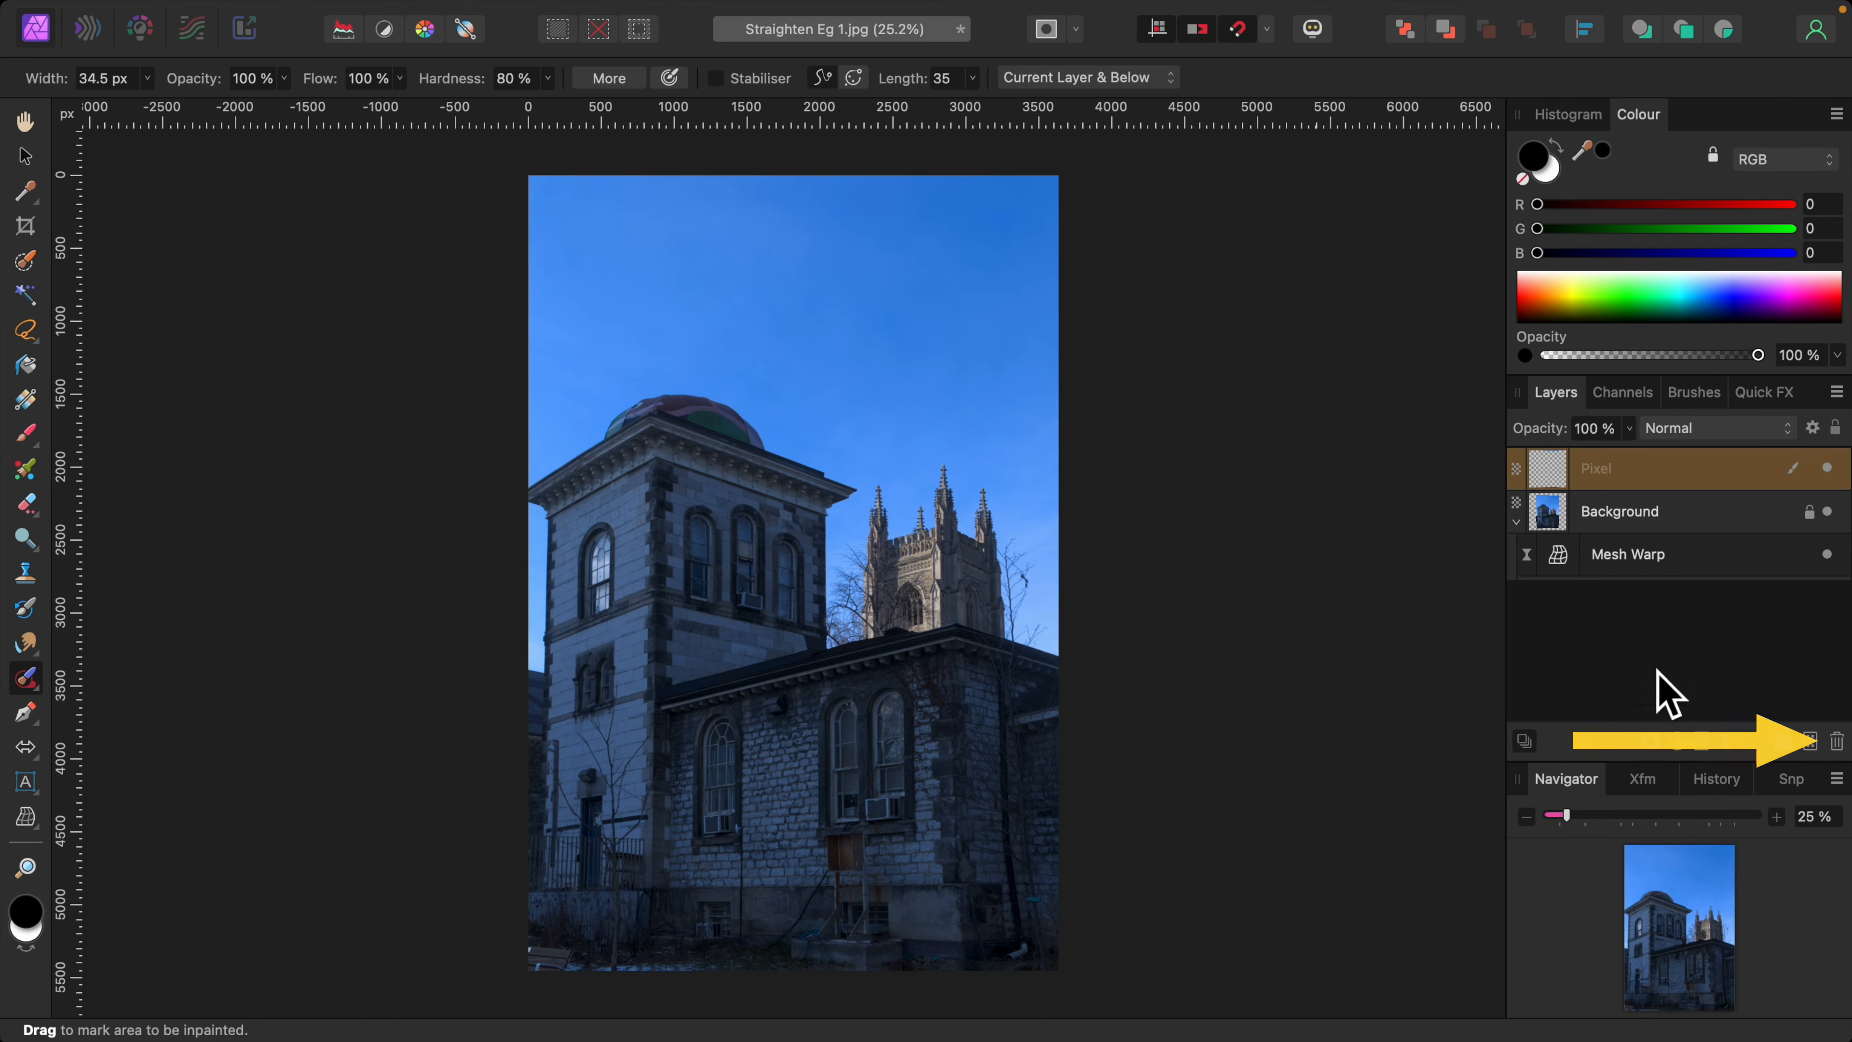
# Delete the inpainted Pixel layer and crop the photo to 3554 x 5328 px in Original Ratio mode, cutting off the blank top and bottom strips.
pyautogui.click(1836, 741)
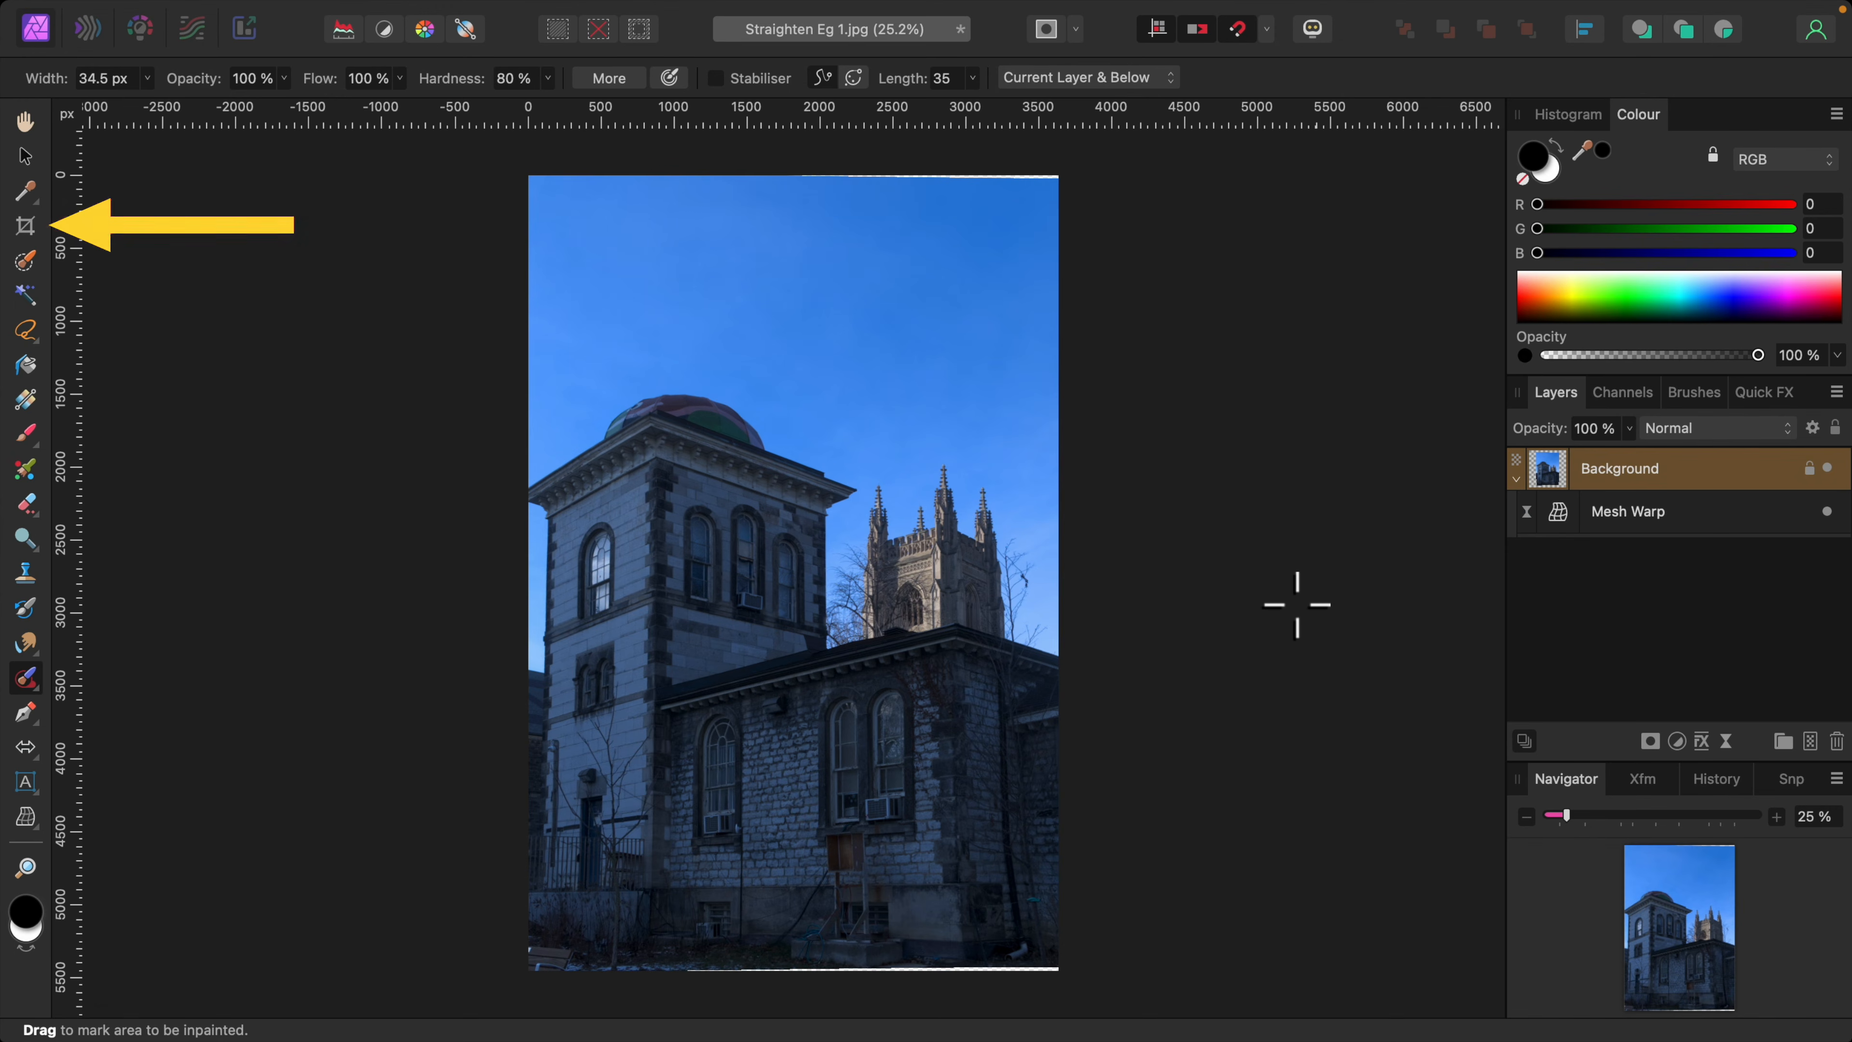
pyautogui.click(26, 227)
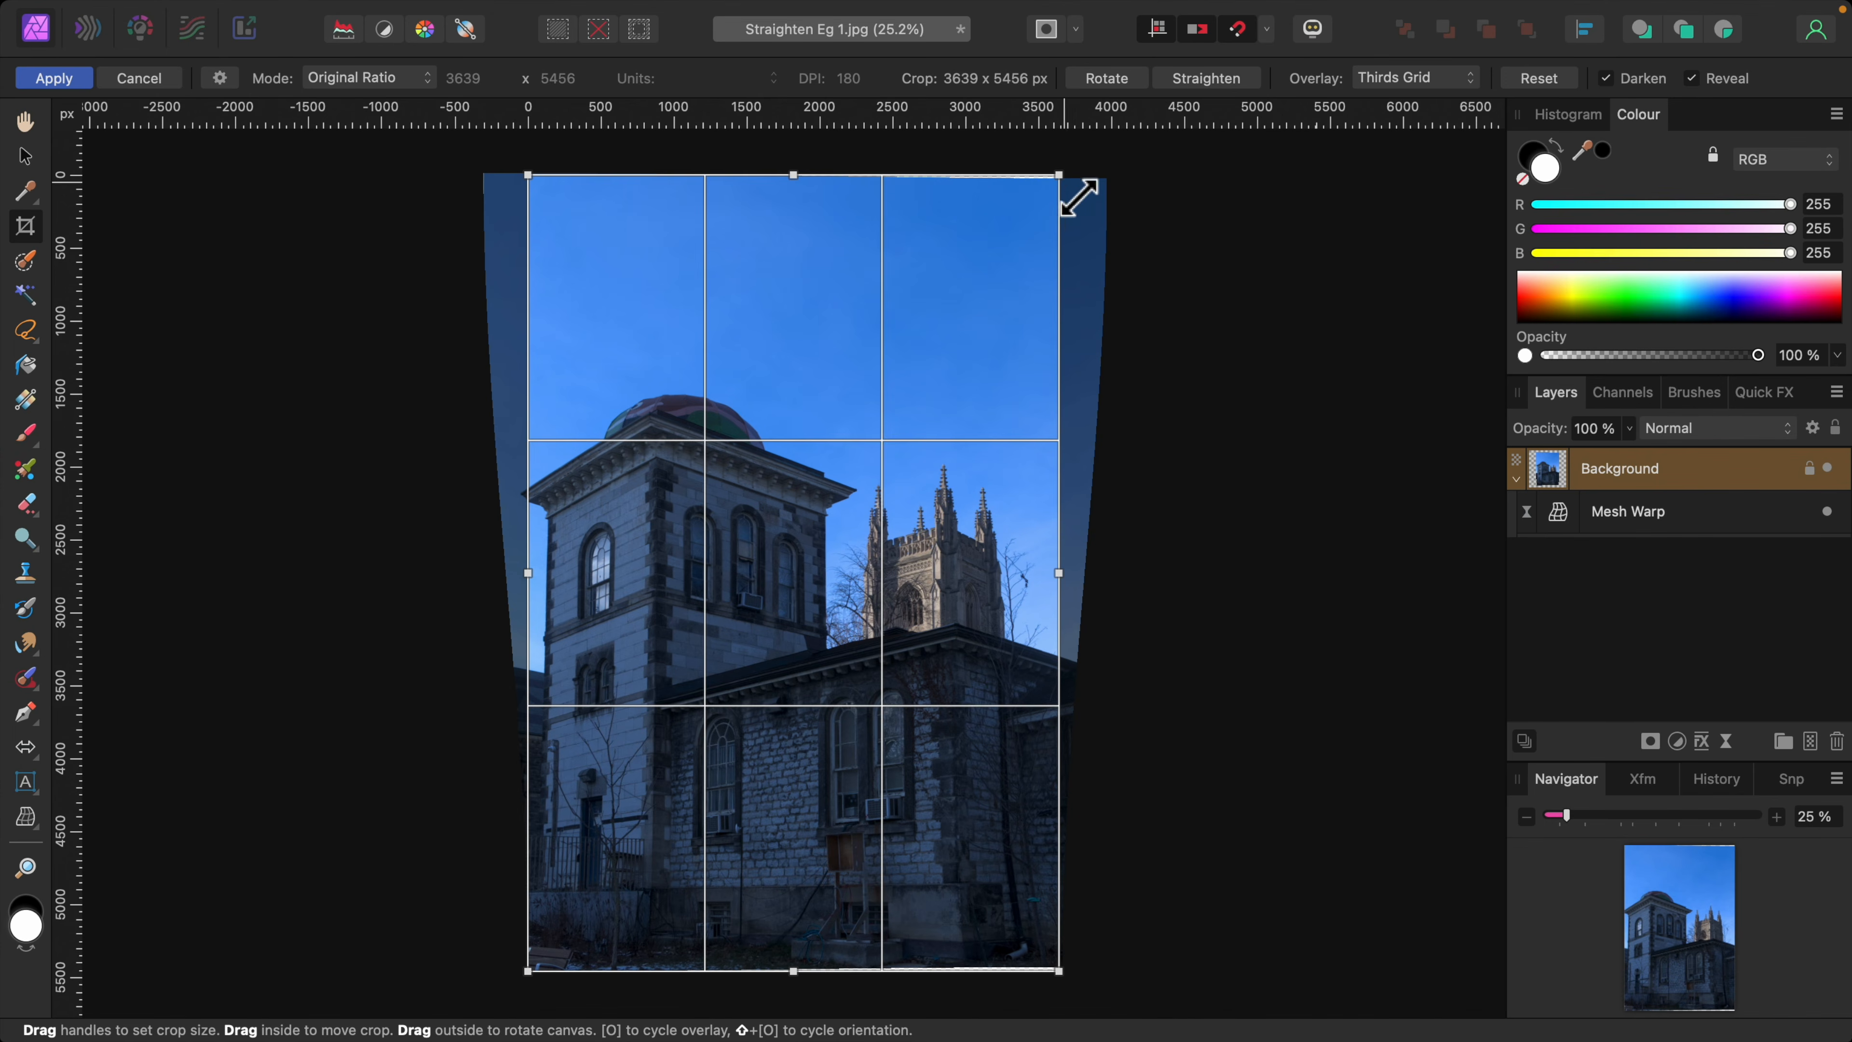
pyautogui.moveTo(1059, 179); pyautogui.dragTo(1062, 211)
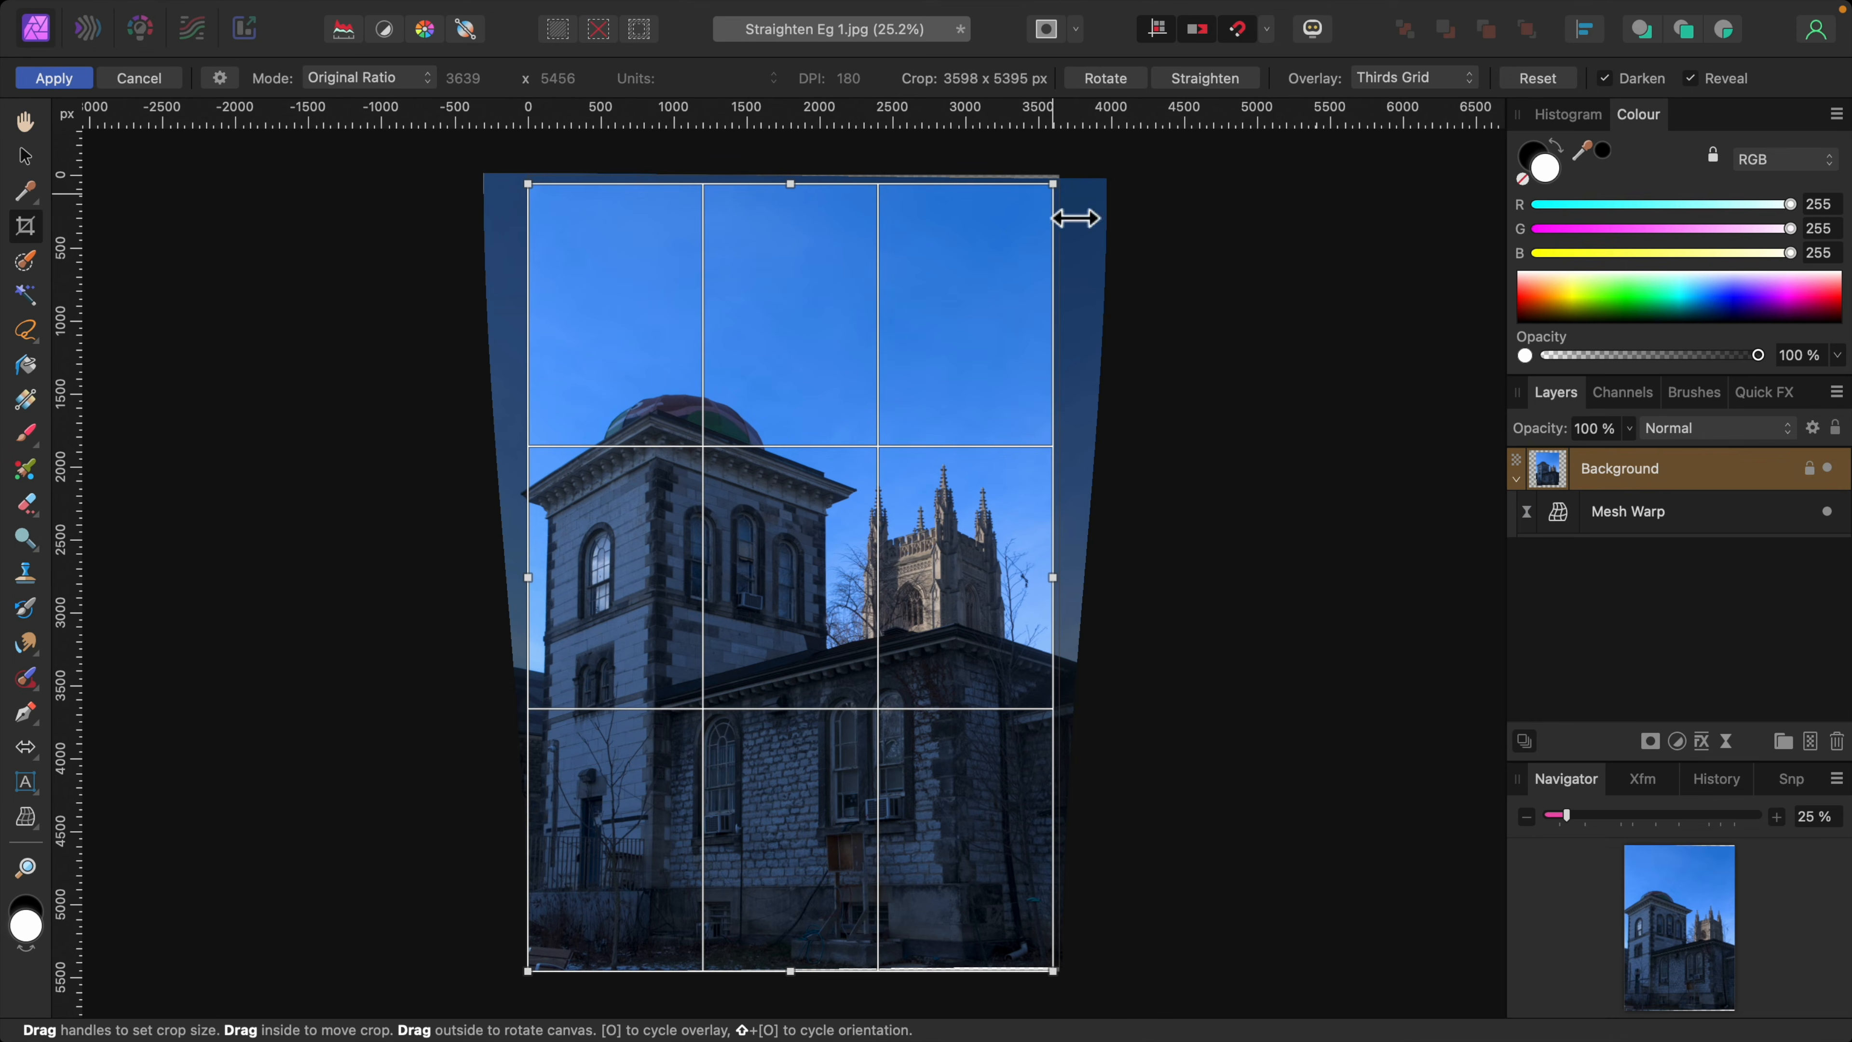
pyautogui.moveTo(1060, 982); pyautogui.dragTo(1056, 978)
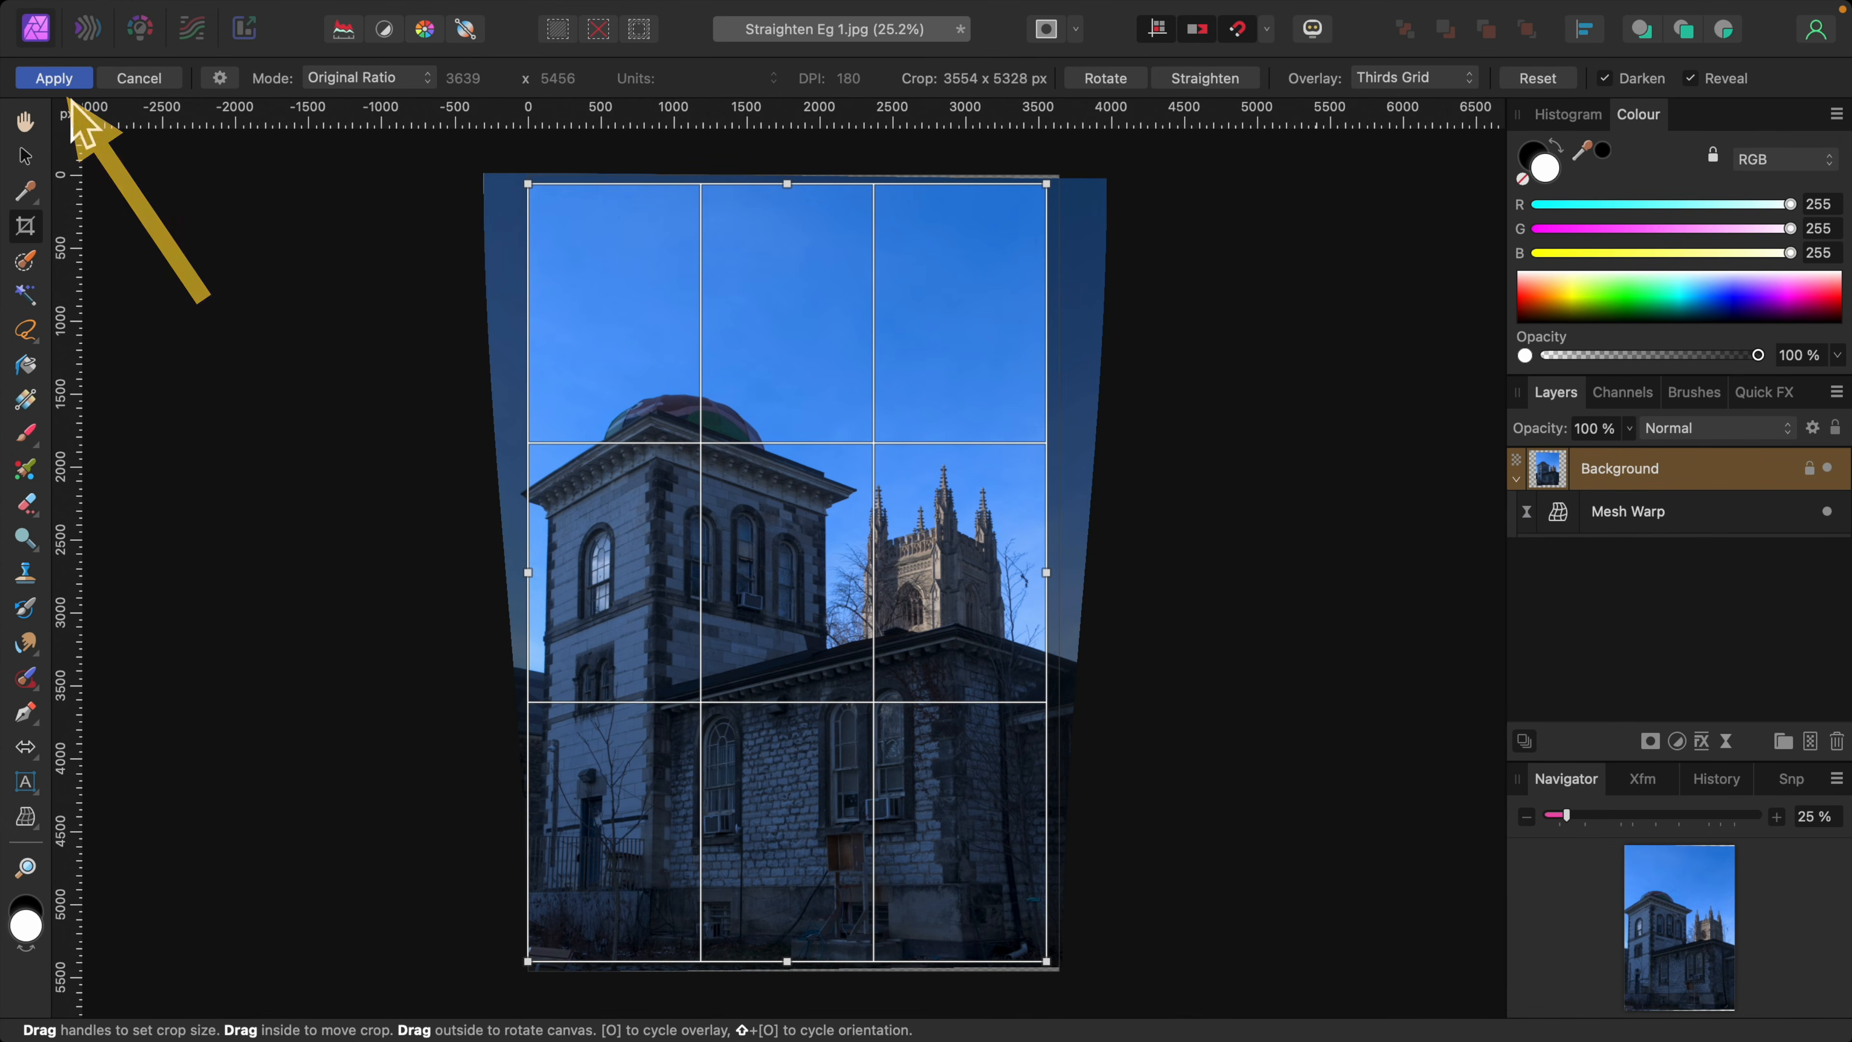
pyautogui.click(67, 78)
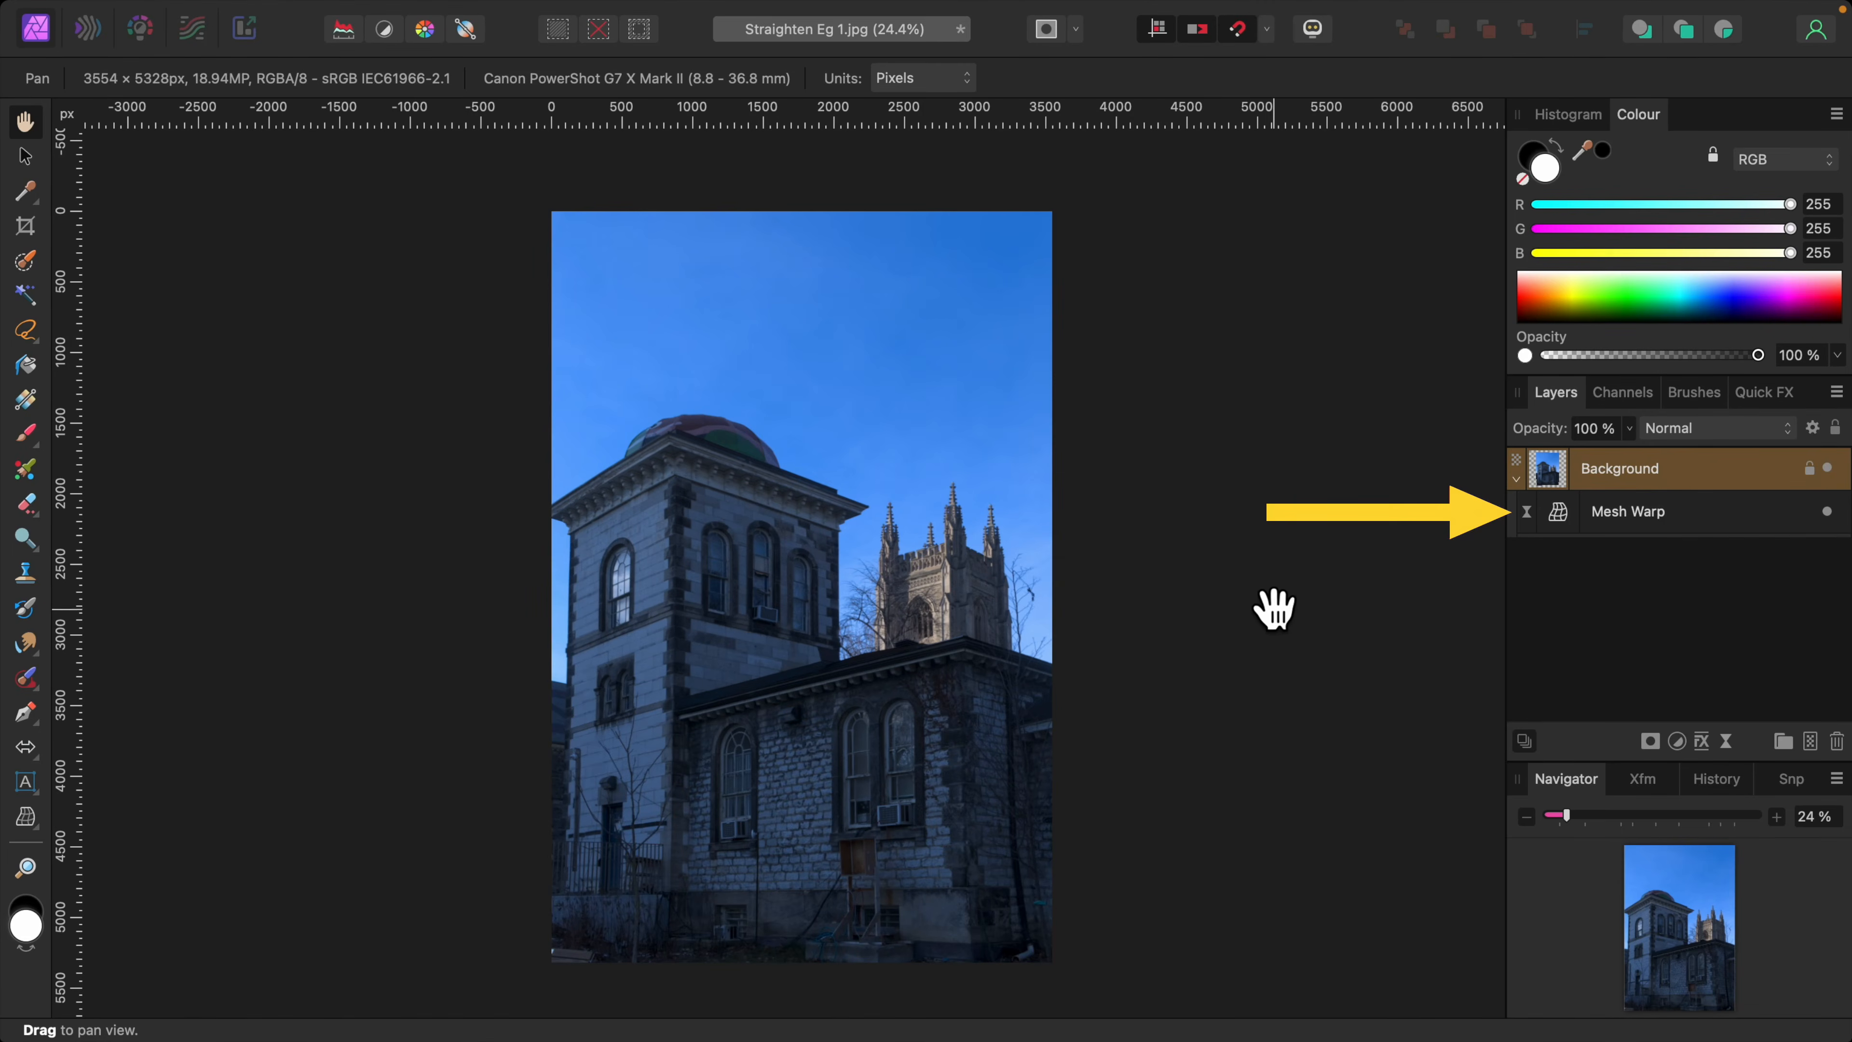
# Toggle the Mesh Warp filter's visibility repeatedly to compare the buildings before and after straightening.
pyautogui.click(1826, 512)
pyautogui.click(1826, 511)
pyautogui.click(1826, 511)
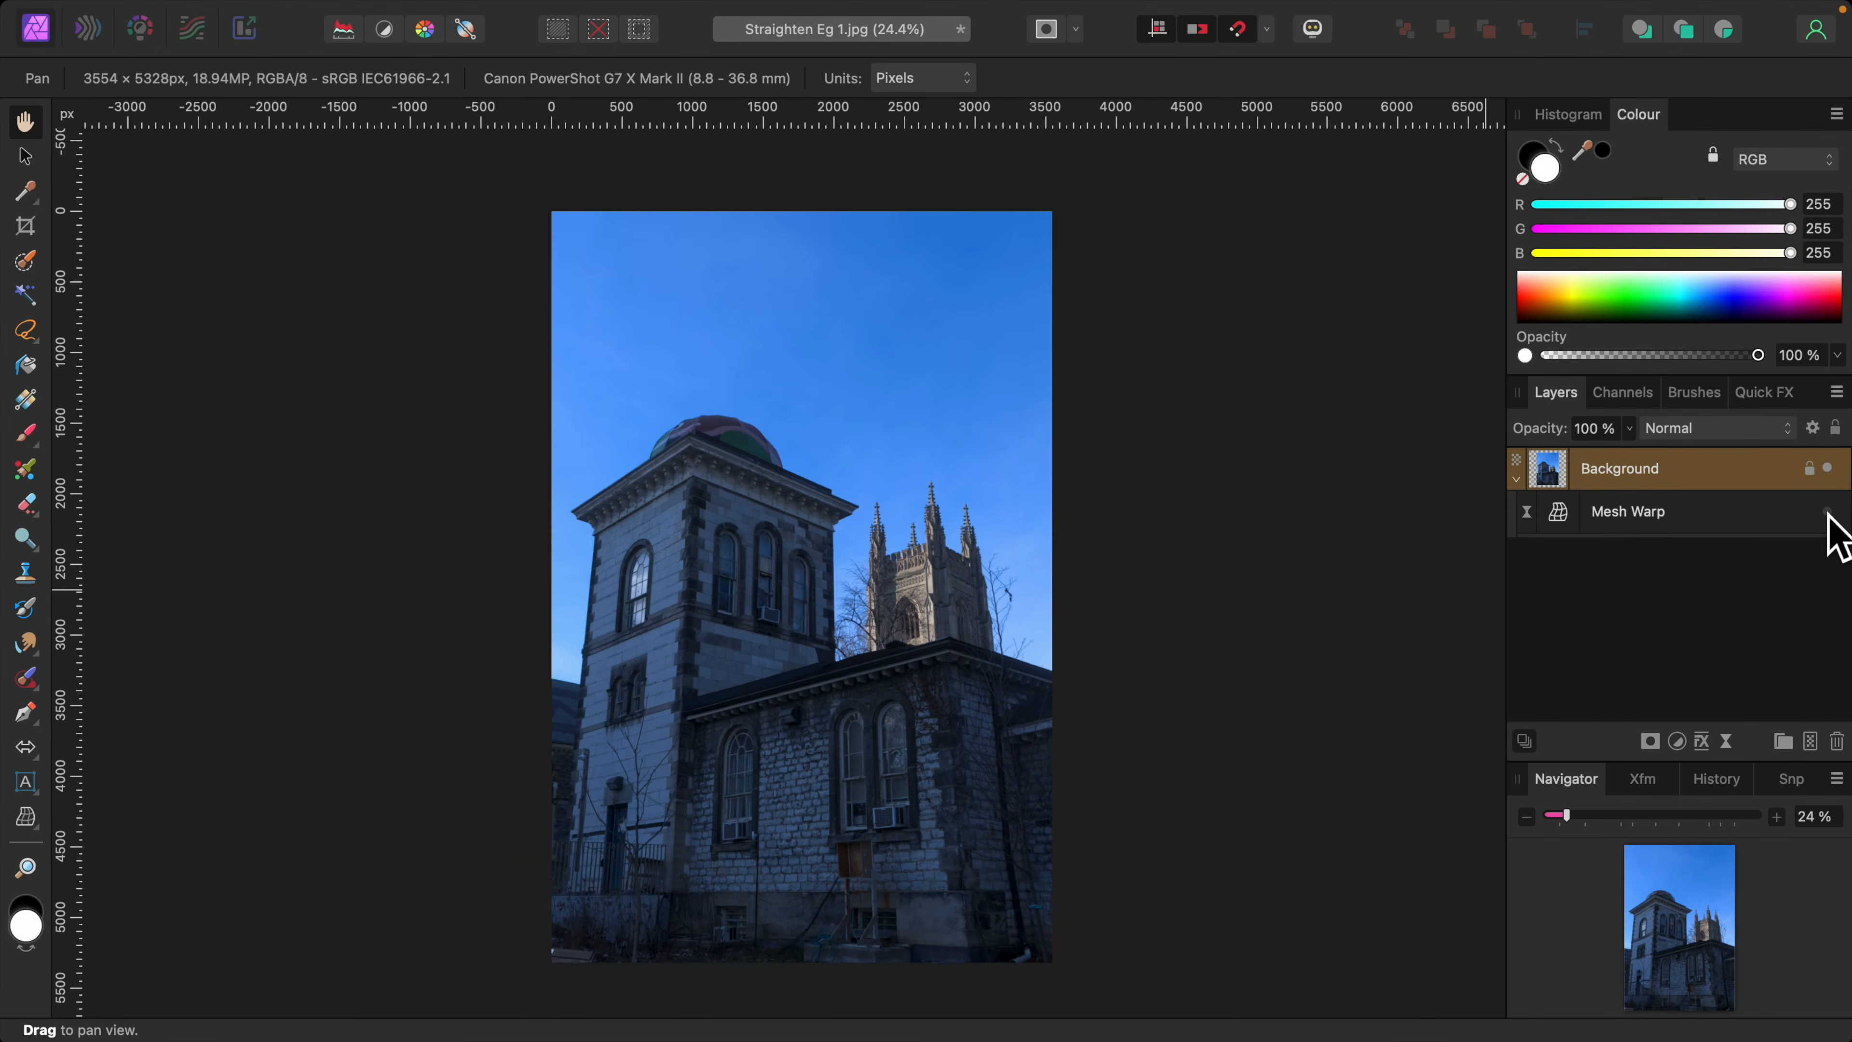
pyautogui.click(1827, 511)
pyautogui.click(1826, 511)
pyautogui.click(1827, 511)
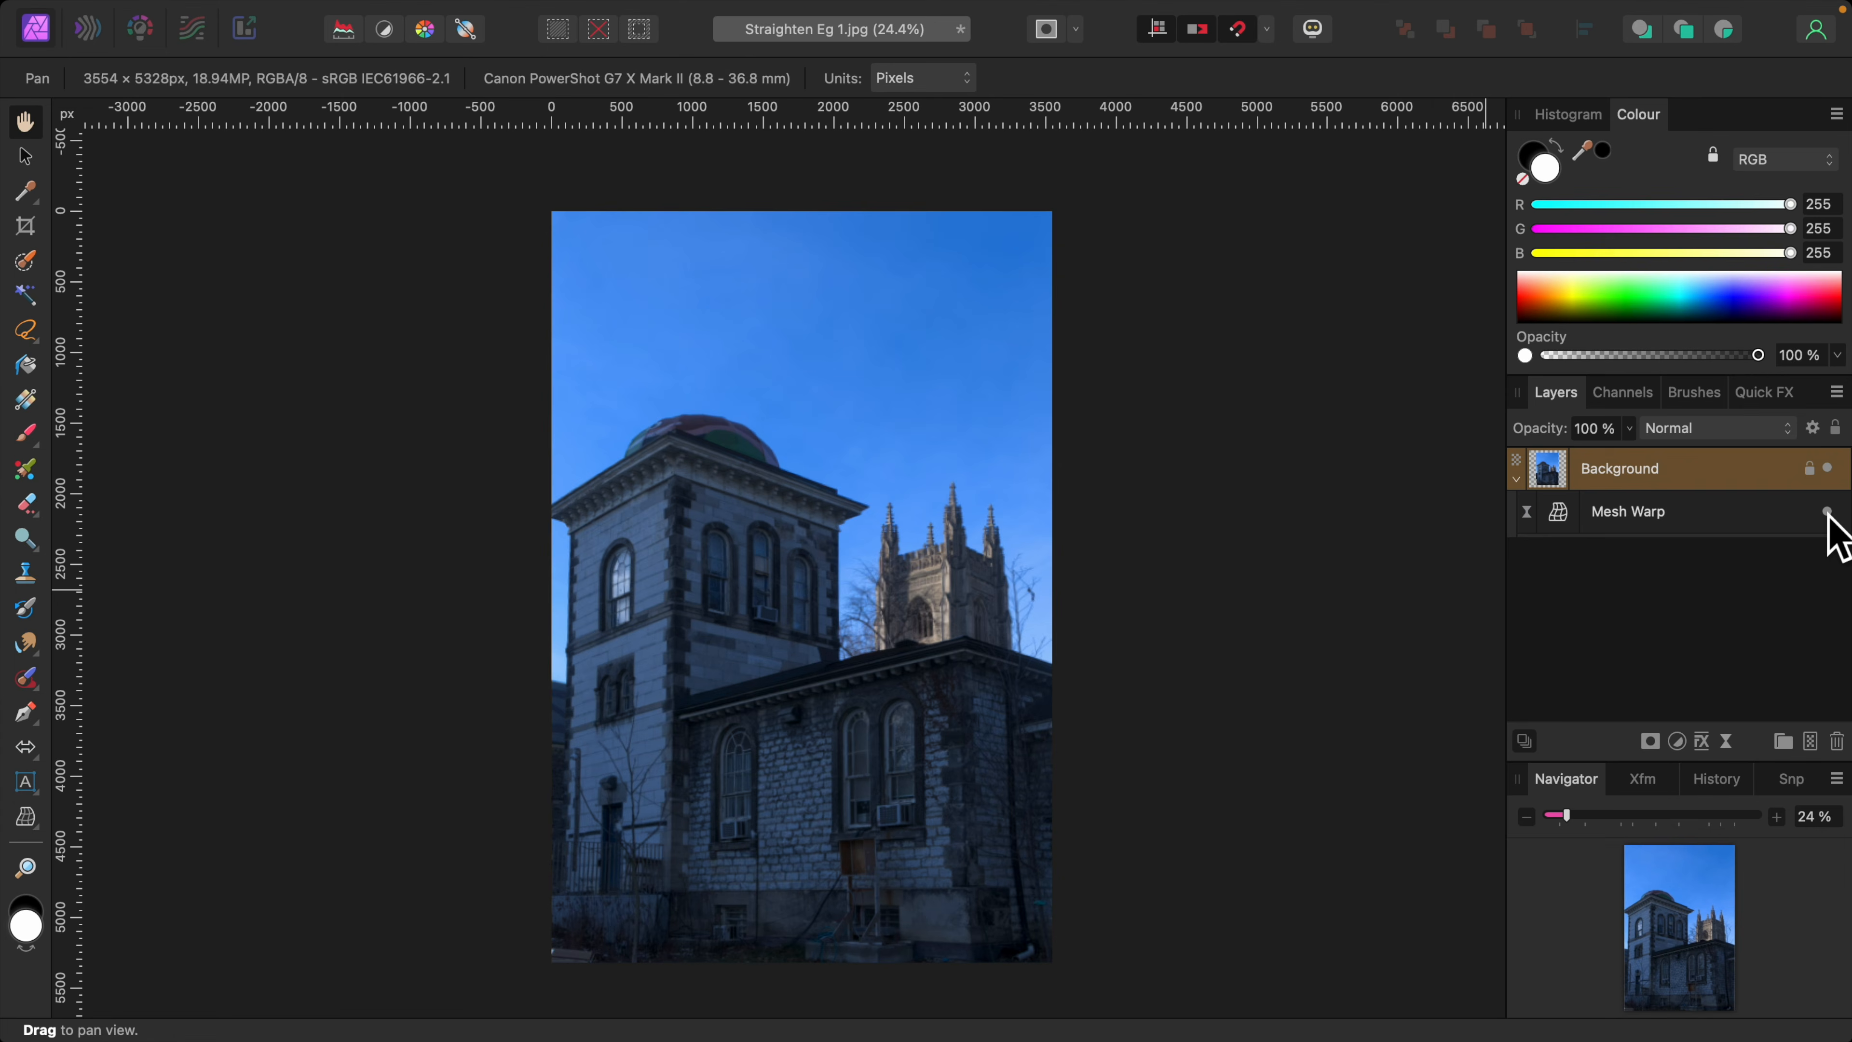
pyautogui.click(1826, 511)
pyautogui.click(1826, 511)
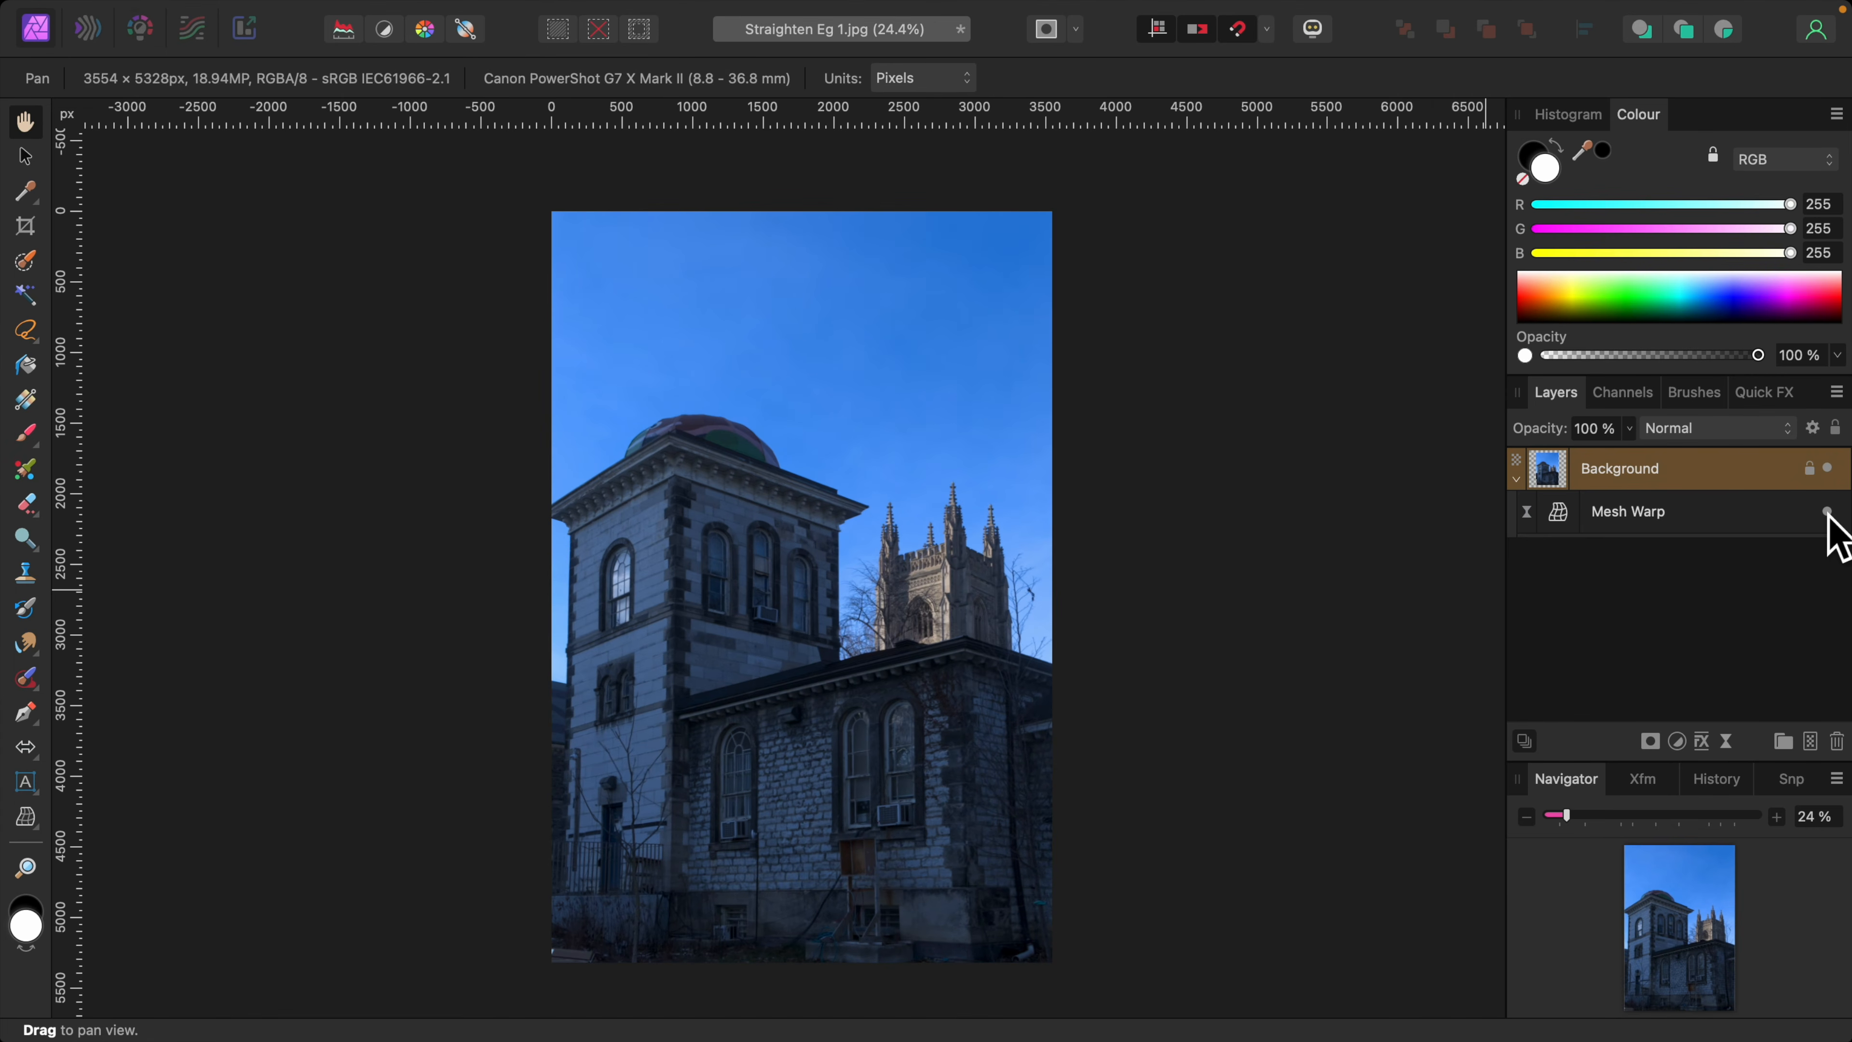